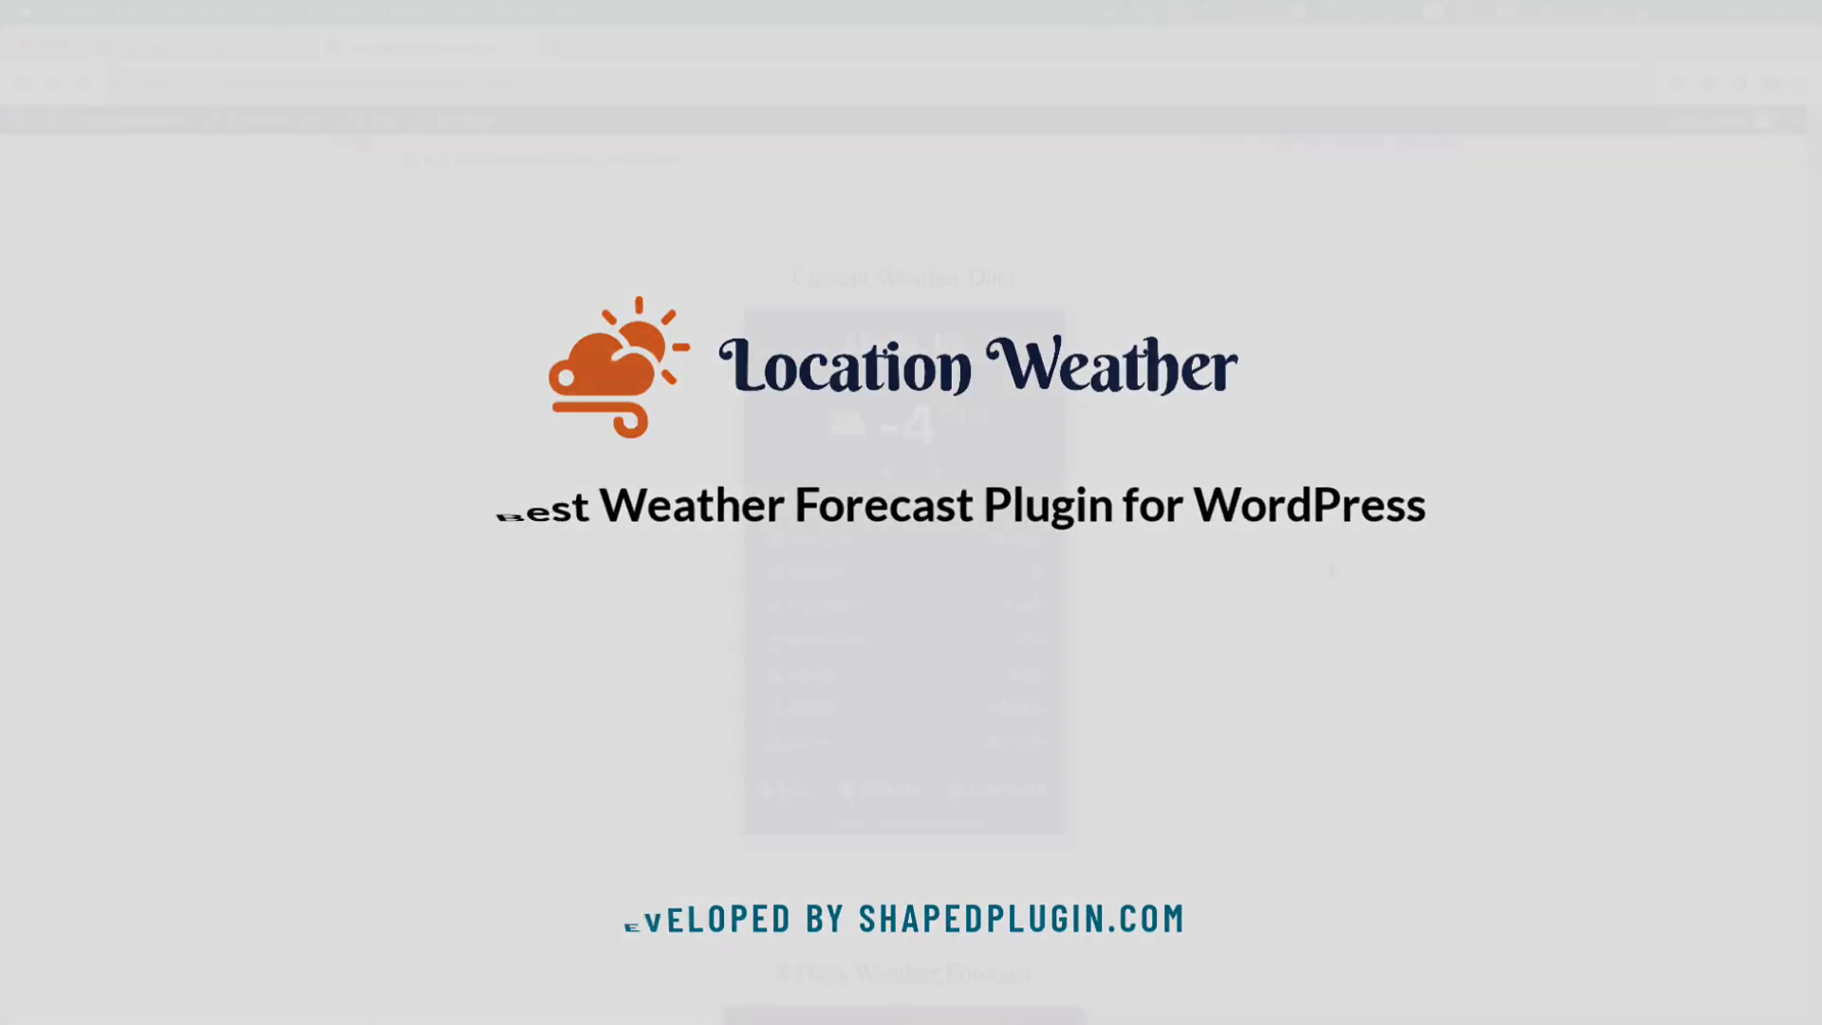
# Step: Go to the Location Weather API Settings page in the WordPress admin
pyautogui.scroll(-10, 1330, 570)
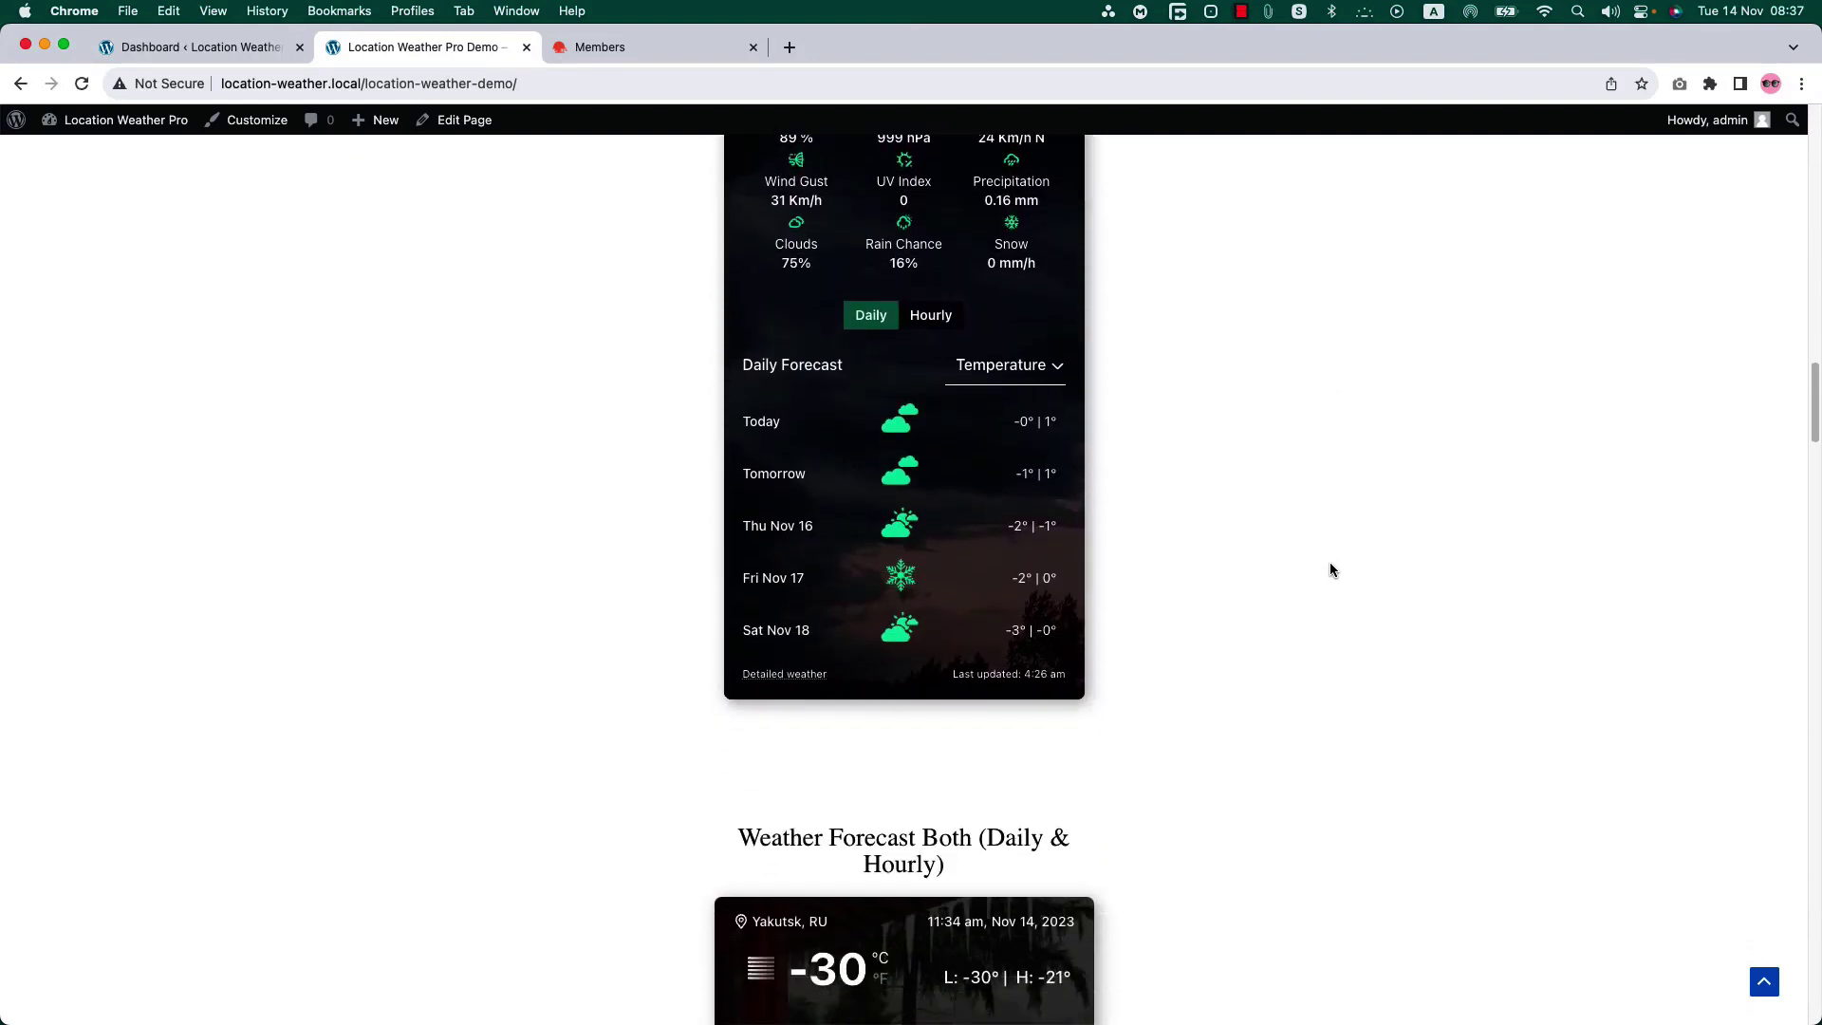
pyautogui.scroll(-12, 1329, 570)
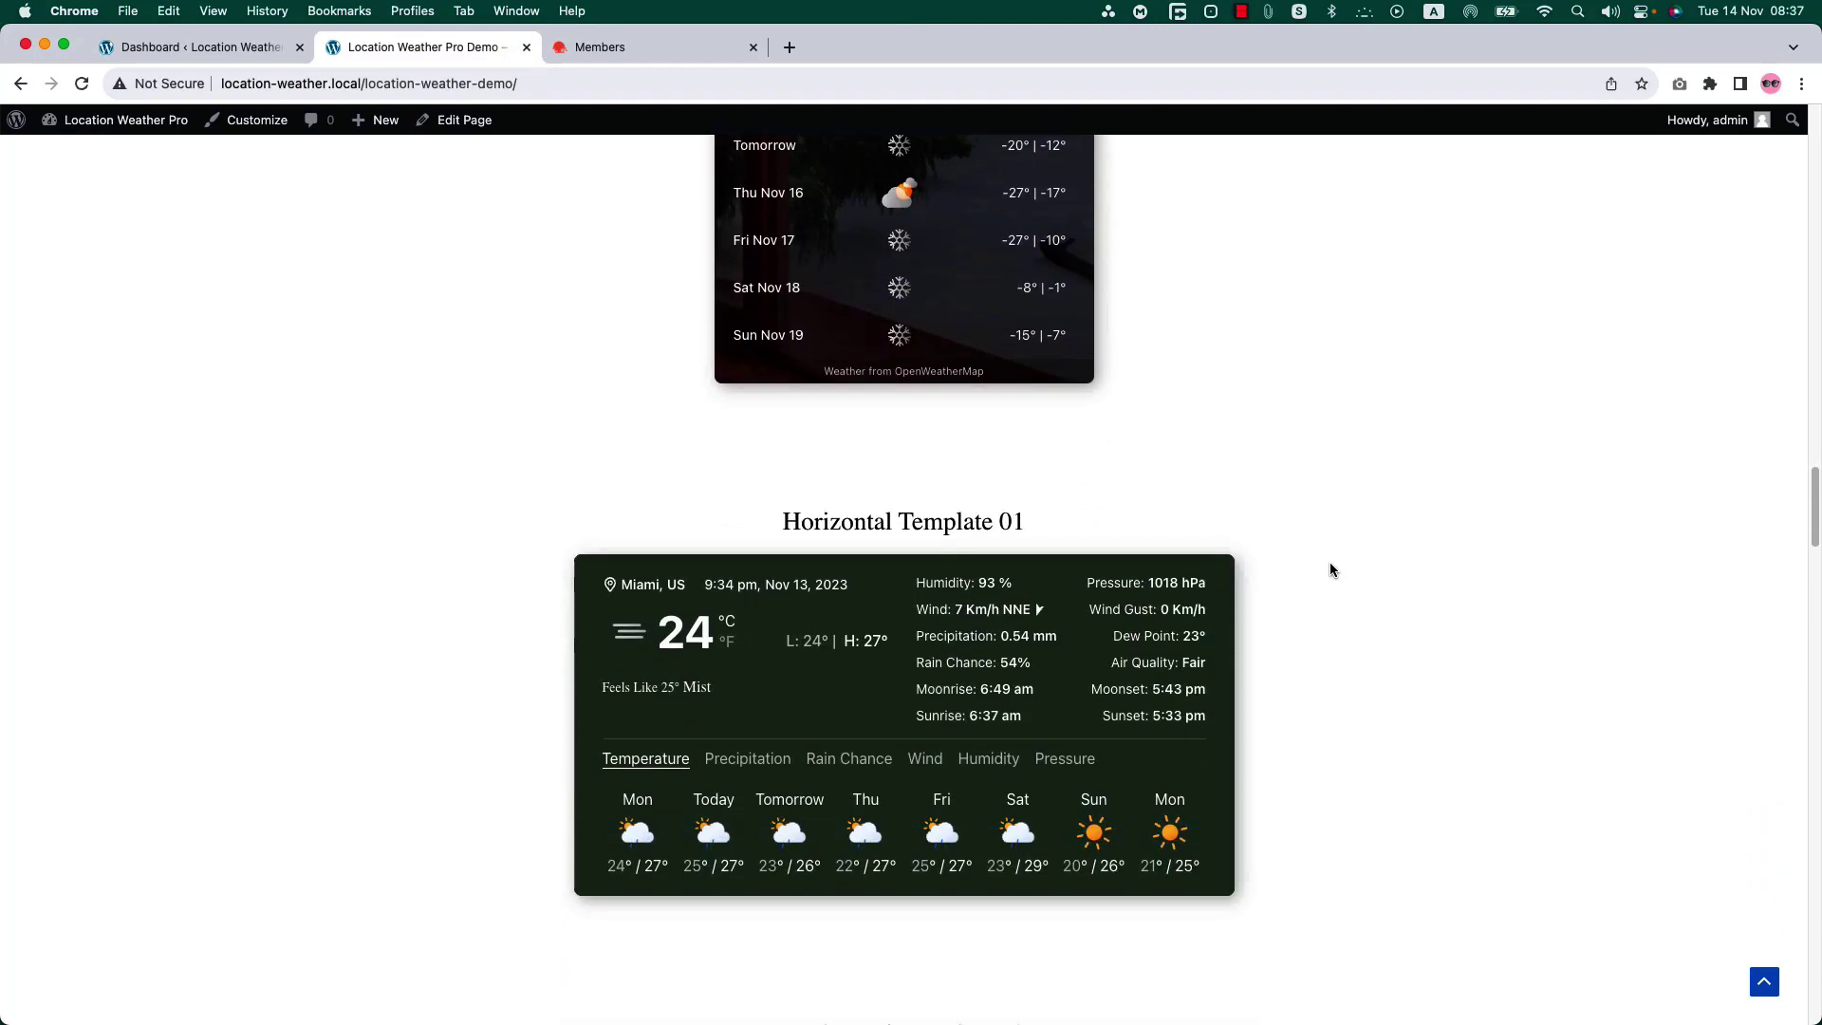
pyautogui.scroll(-15, 1330, 569)
pyautogui.scroll(-15, 1329, 569)
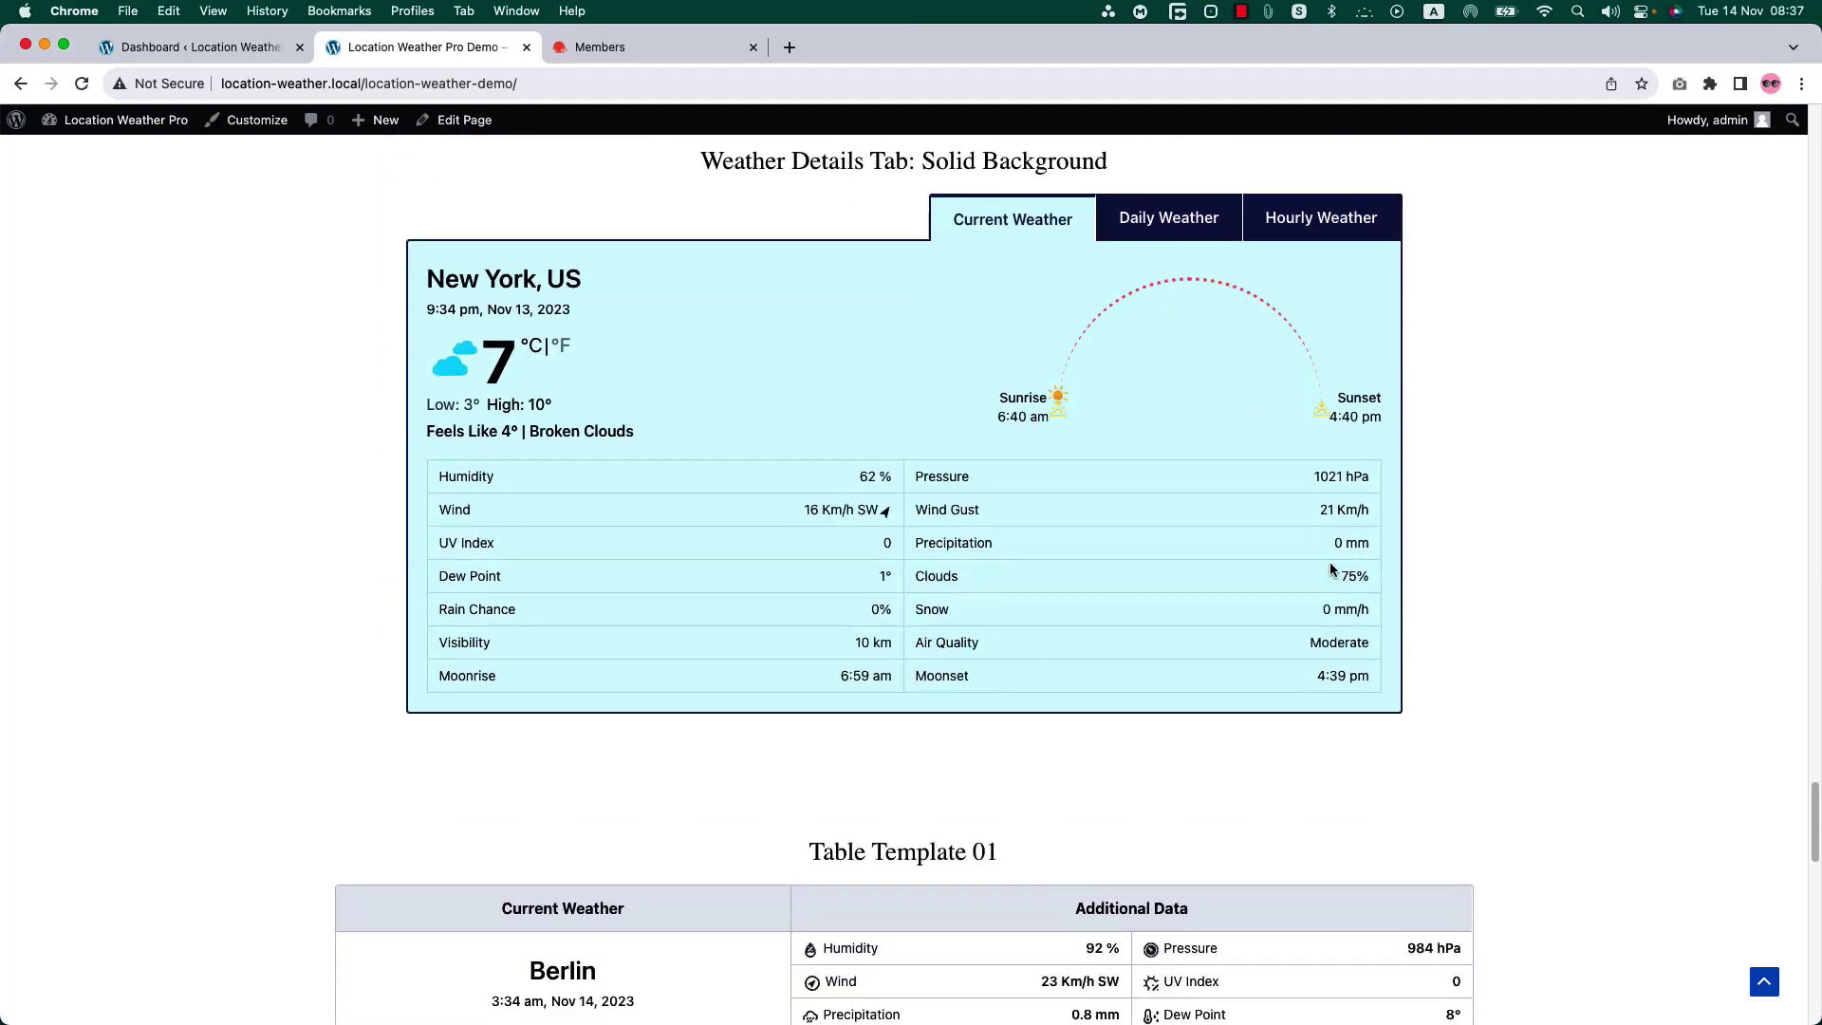
pyautogui.scroll(-15, 1330, 569)
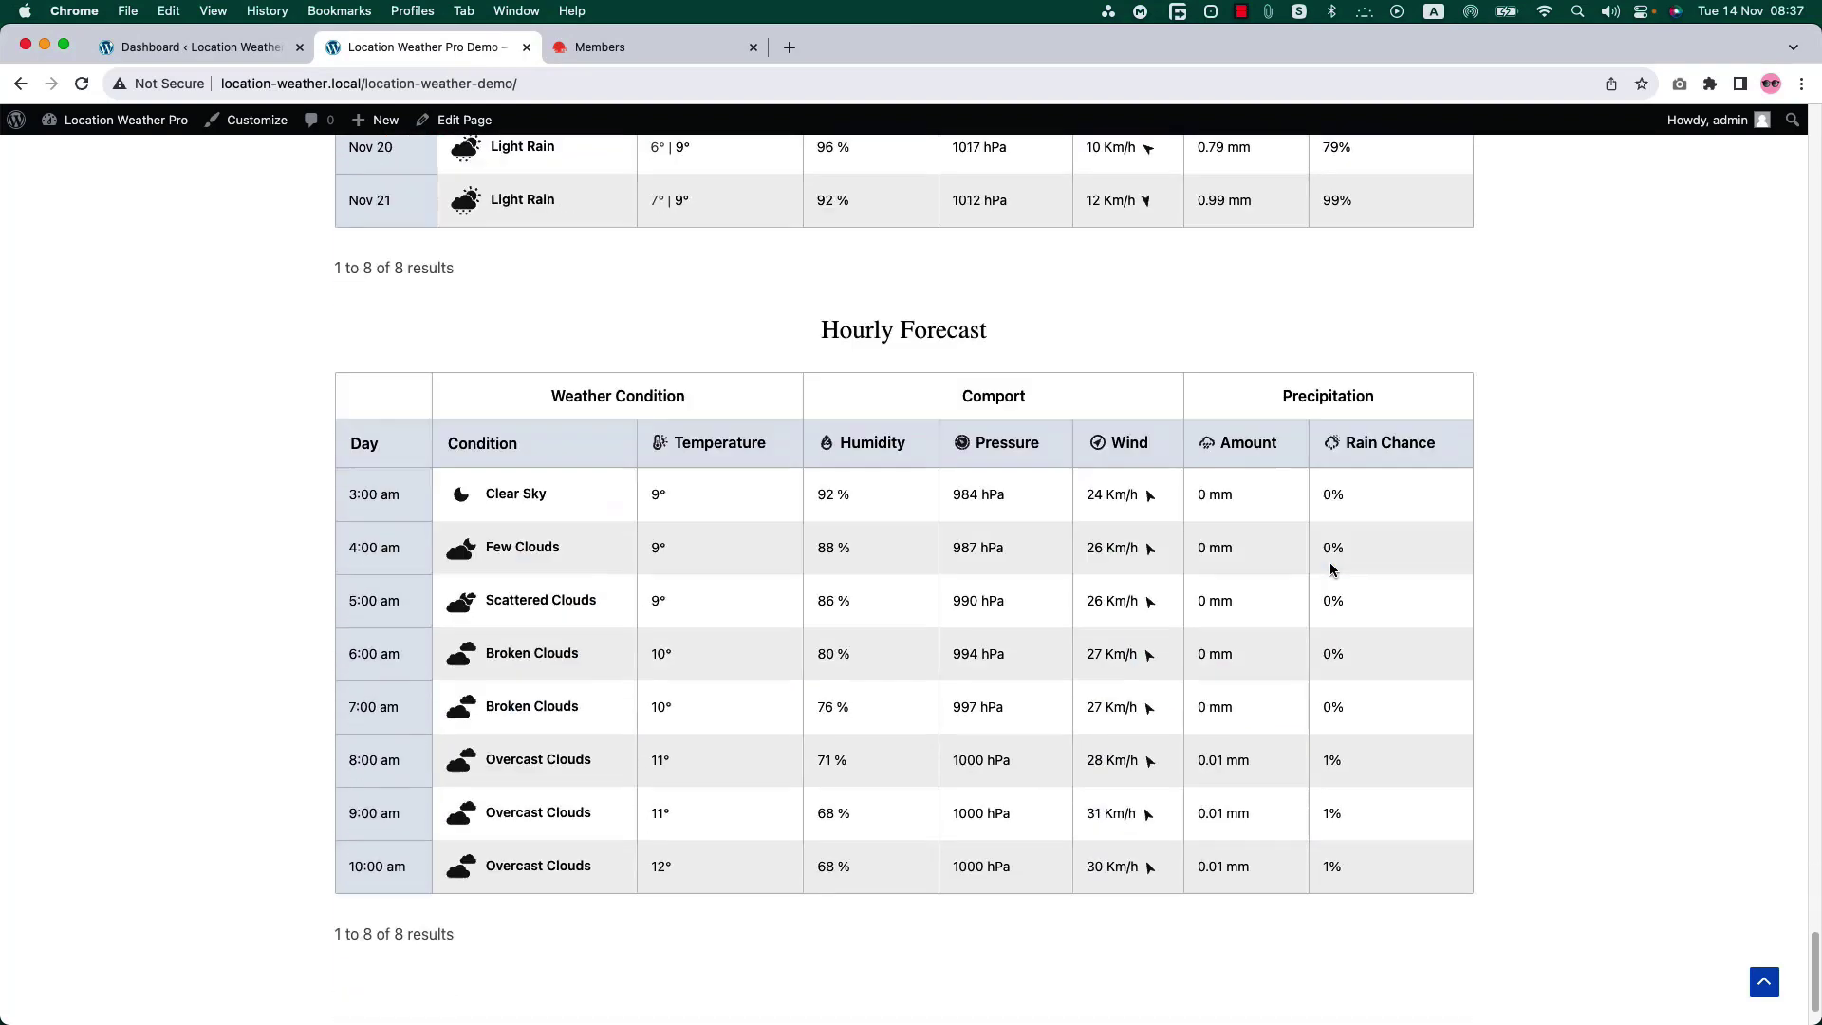
pyautogui.scroll(-2, 1330, 569)
pyautogui.click(194, 47)
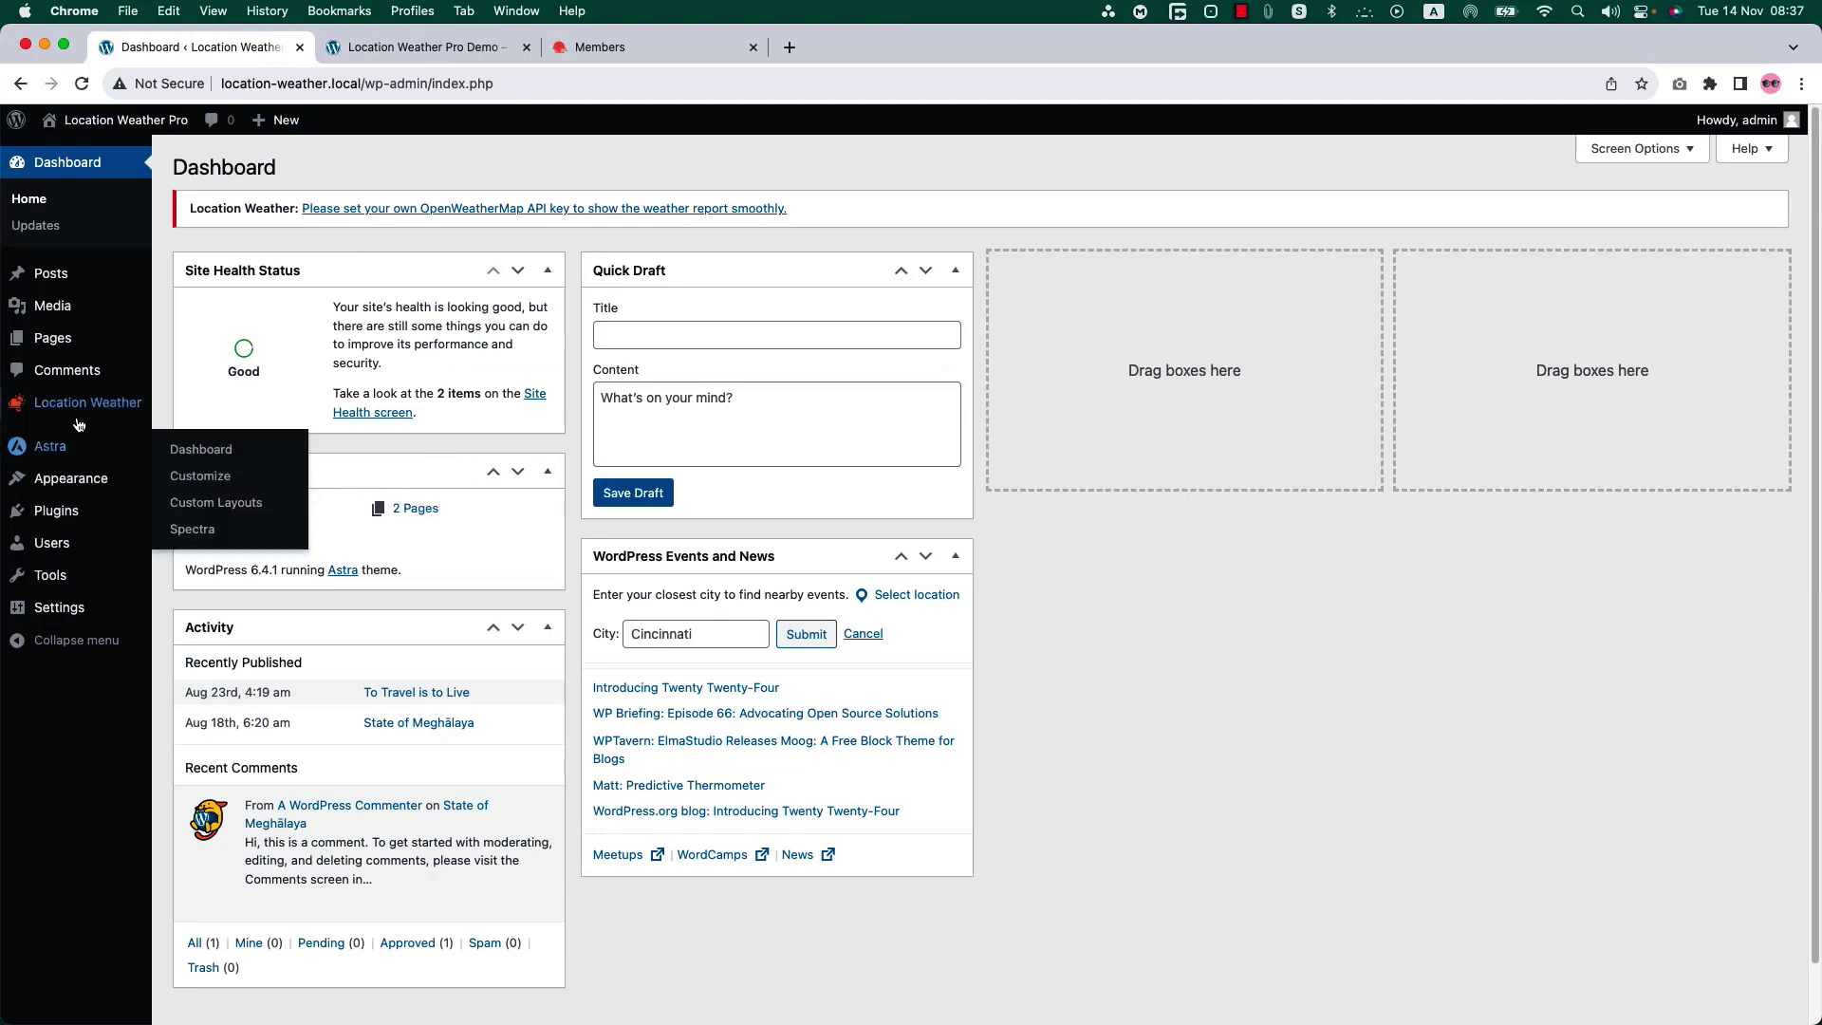
pyautogui.moveTo(75, 414)
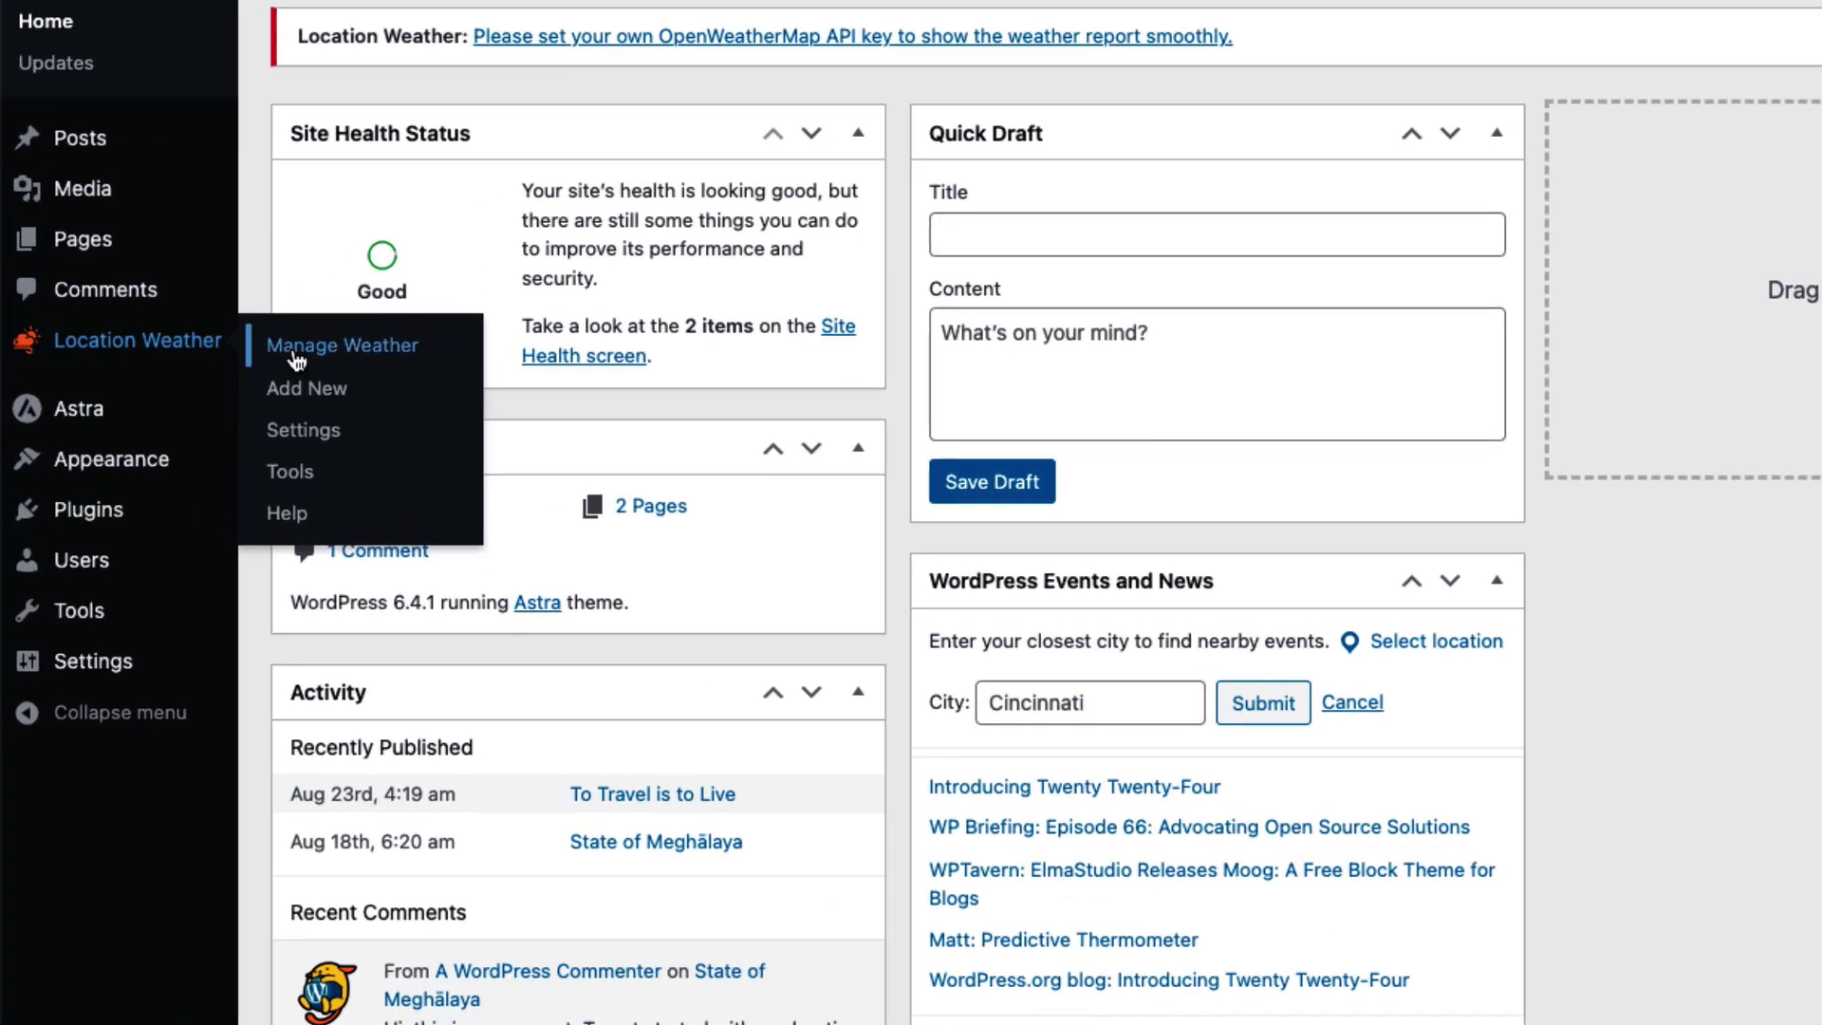
pyautogui.click(302, 432)
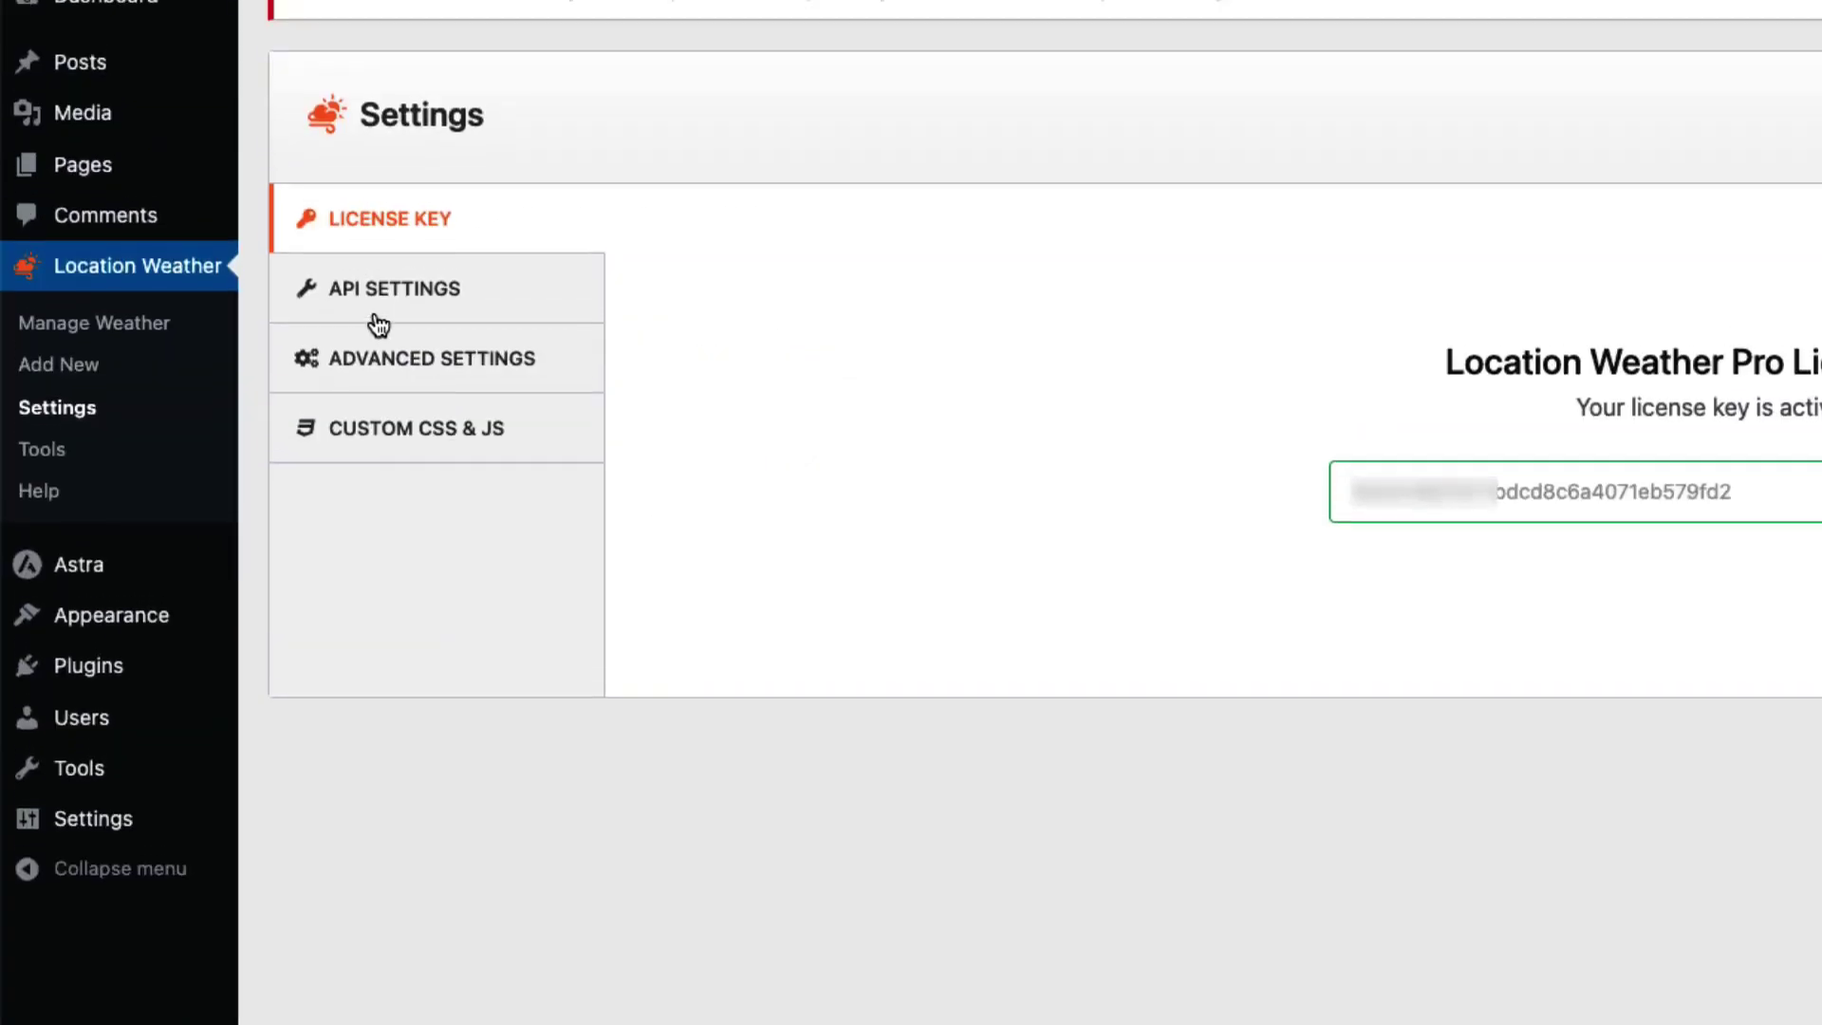
pyautogui.click(380, 274)
# Step: Copy the OpenWeather API key into the API key field and save the settings
pyautogui.click(1238, 308)
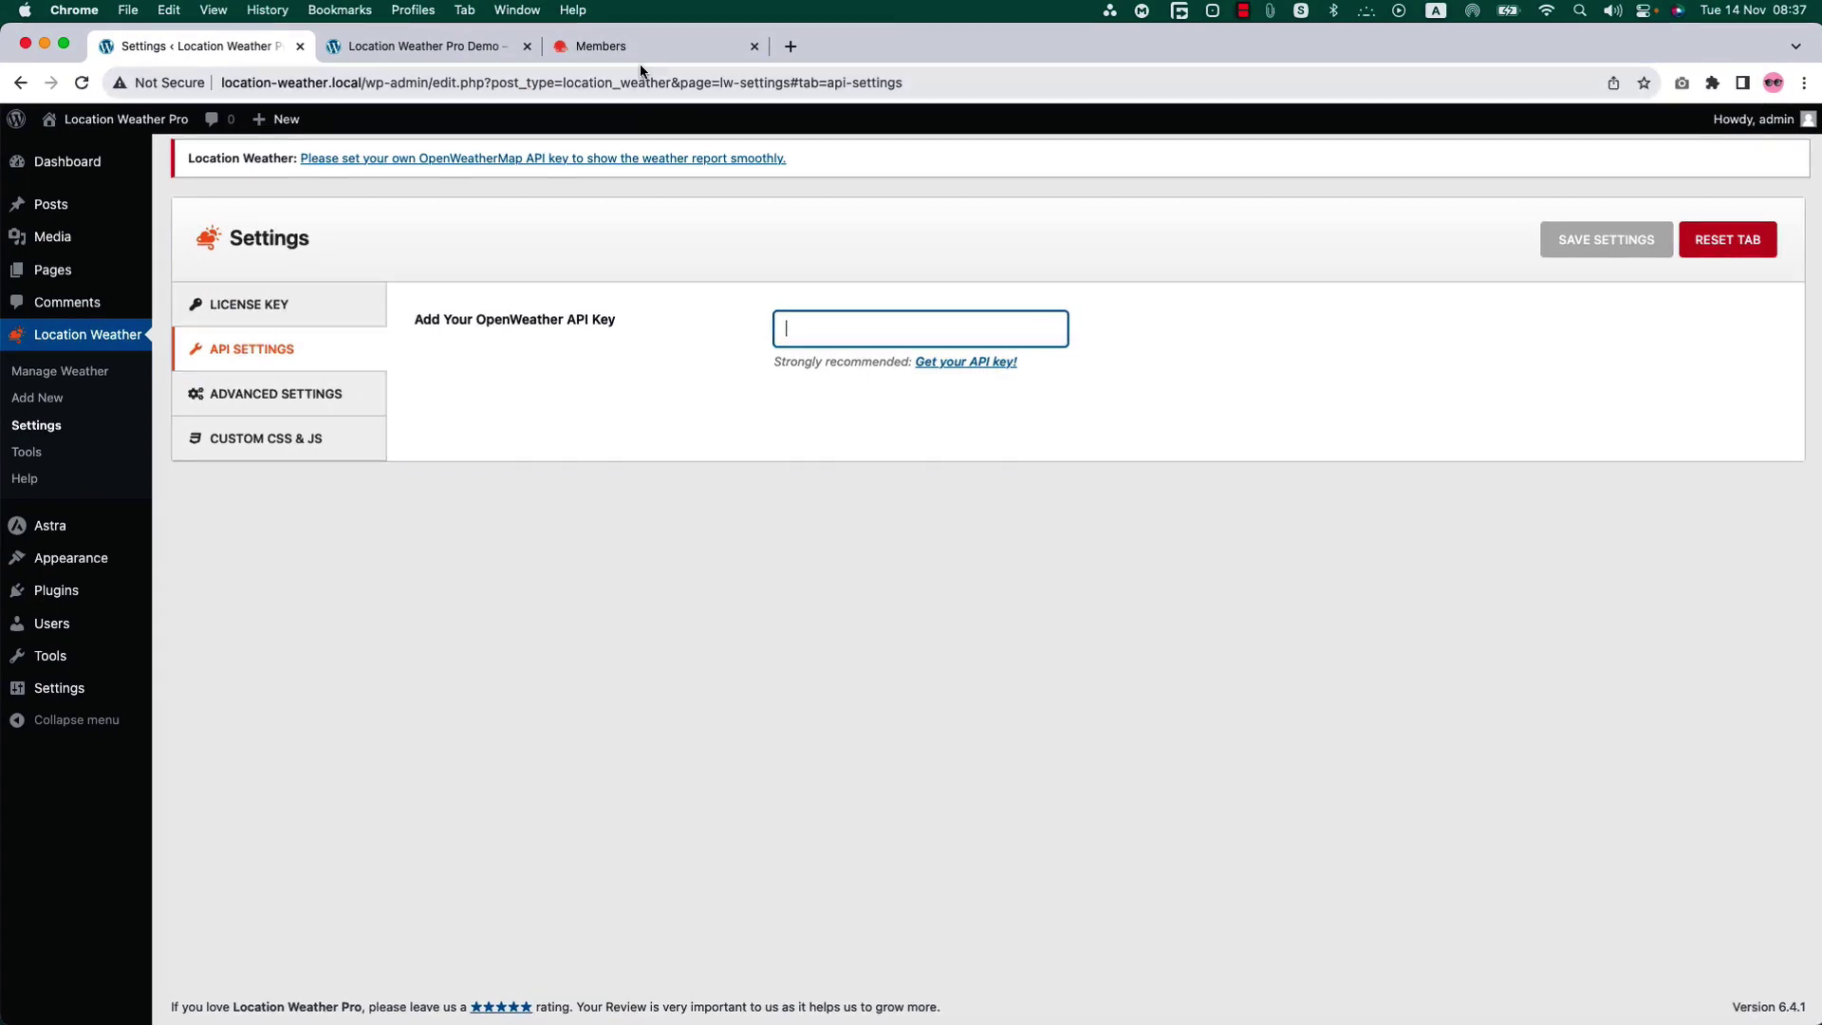
pyautogui.click(639, 49)
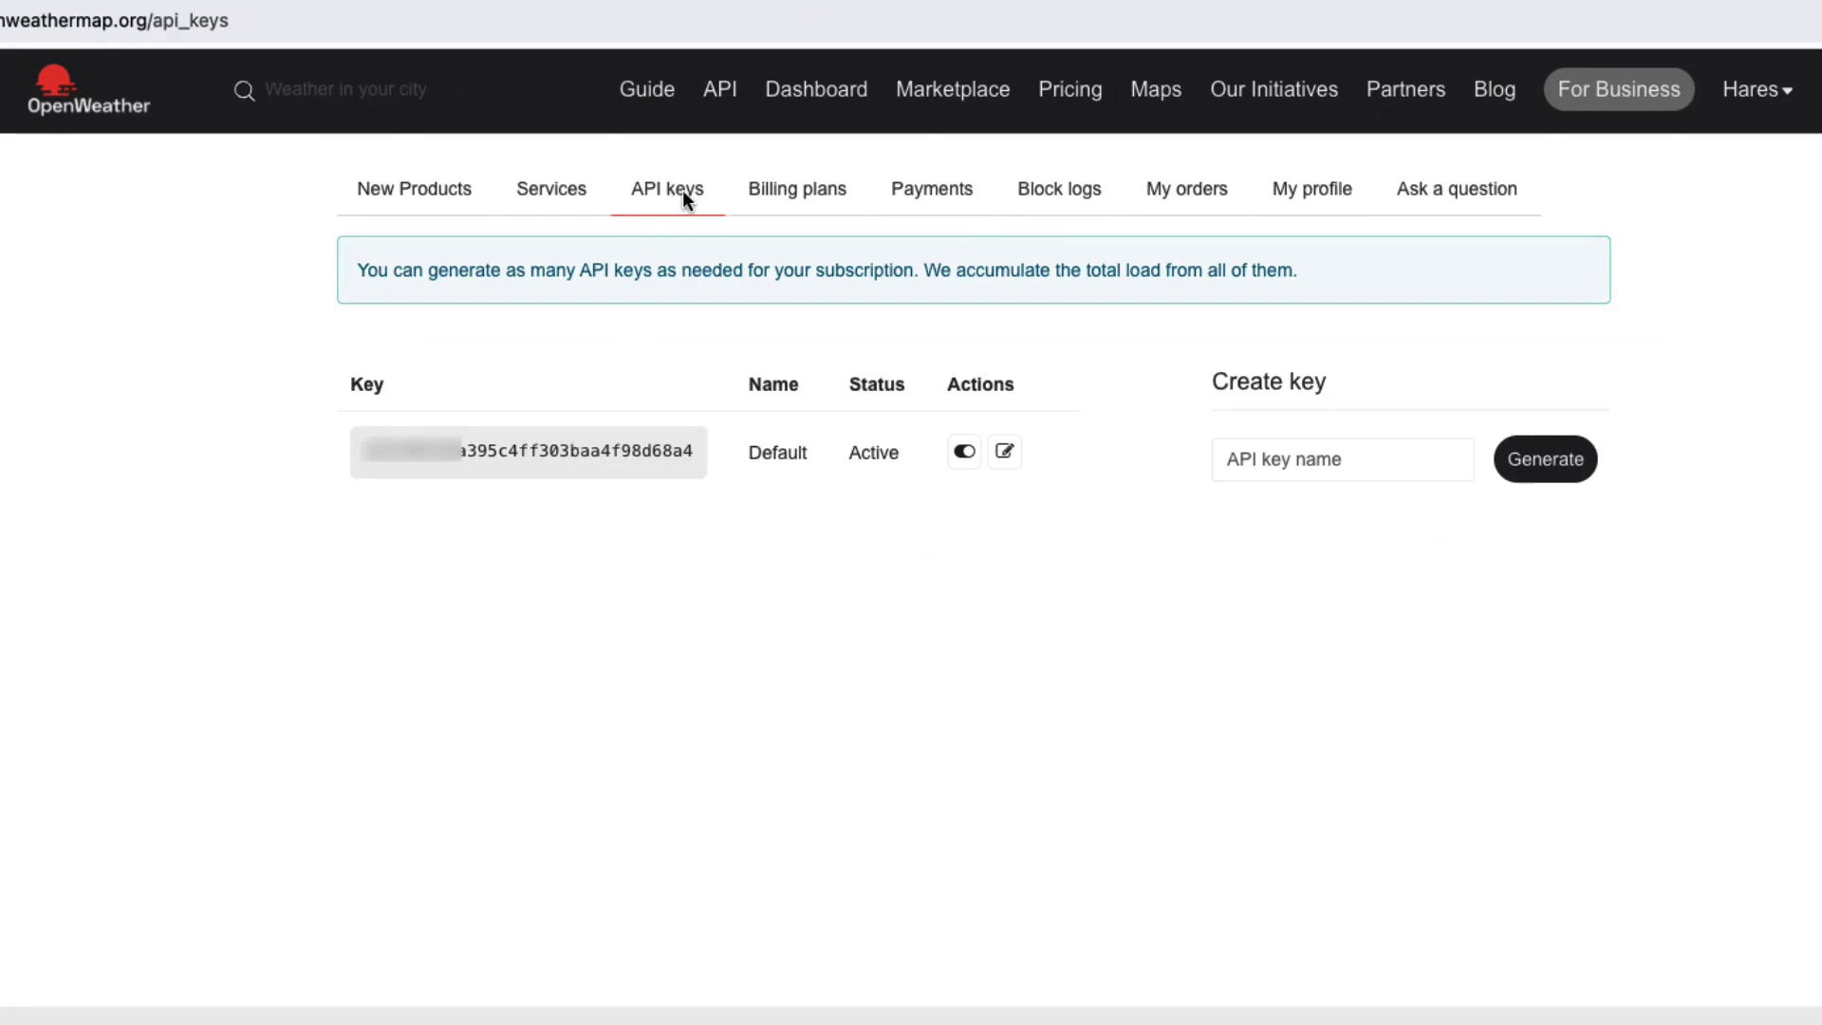
pyautogui.doubleClick(521, 452)
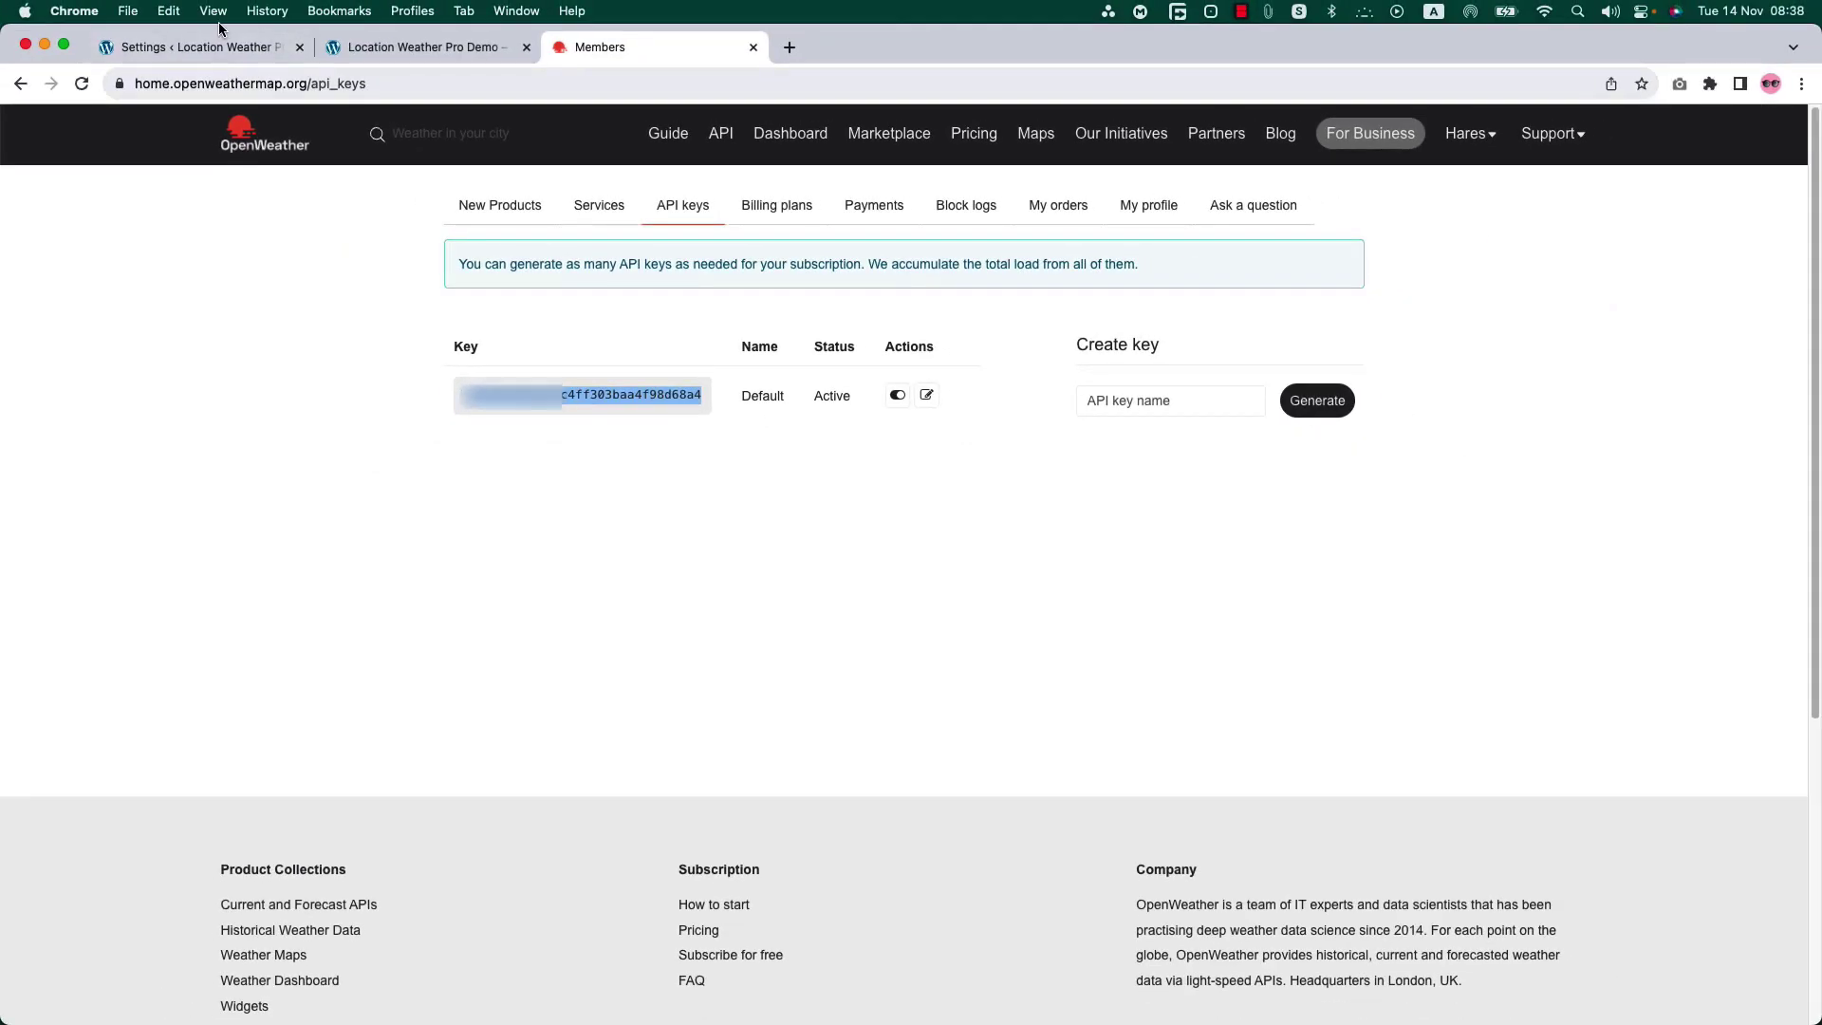
pyautogui.click(181, 57)
pyautogui.click(758, 332)
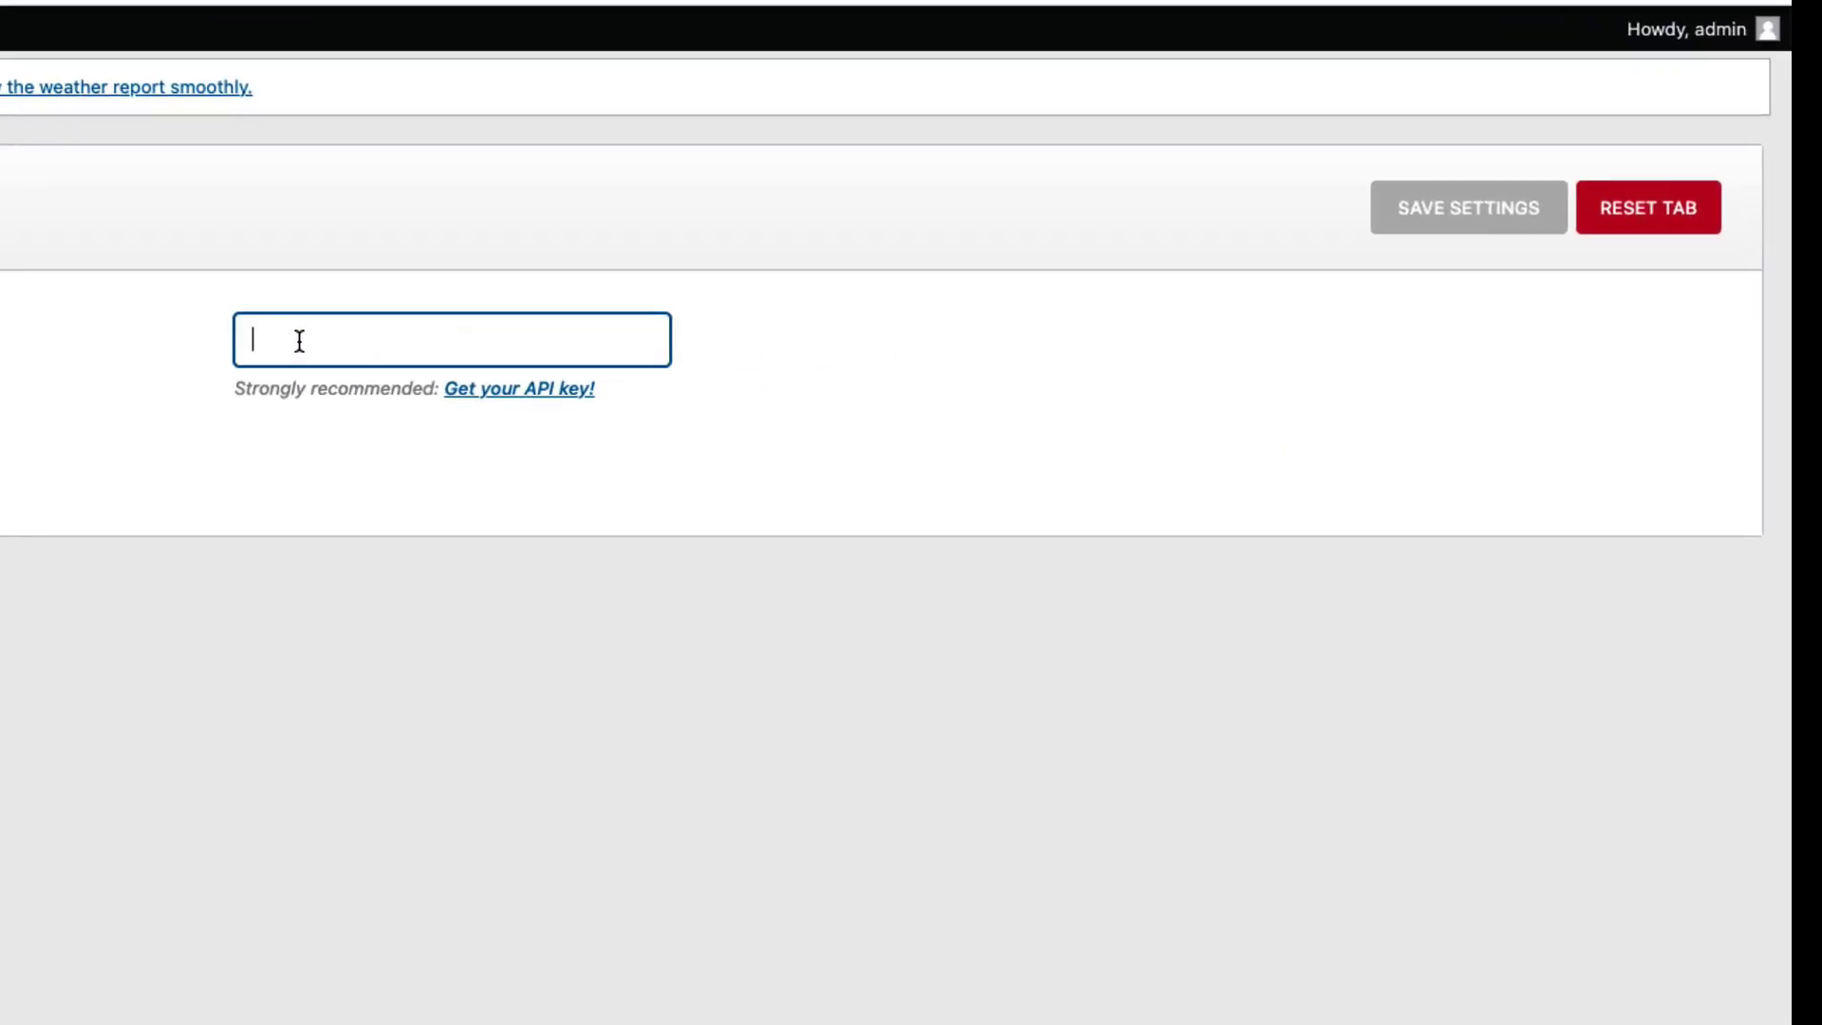
pyautogui.press('super+v')
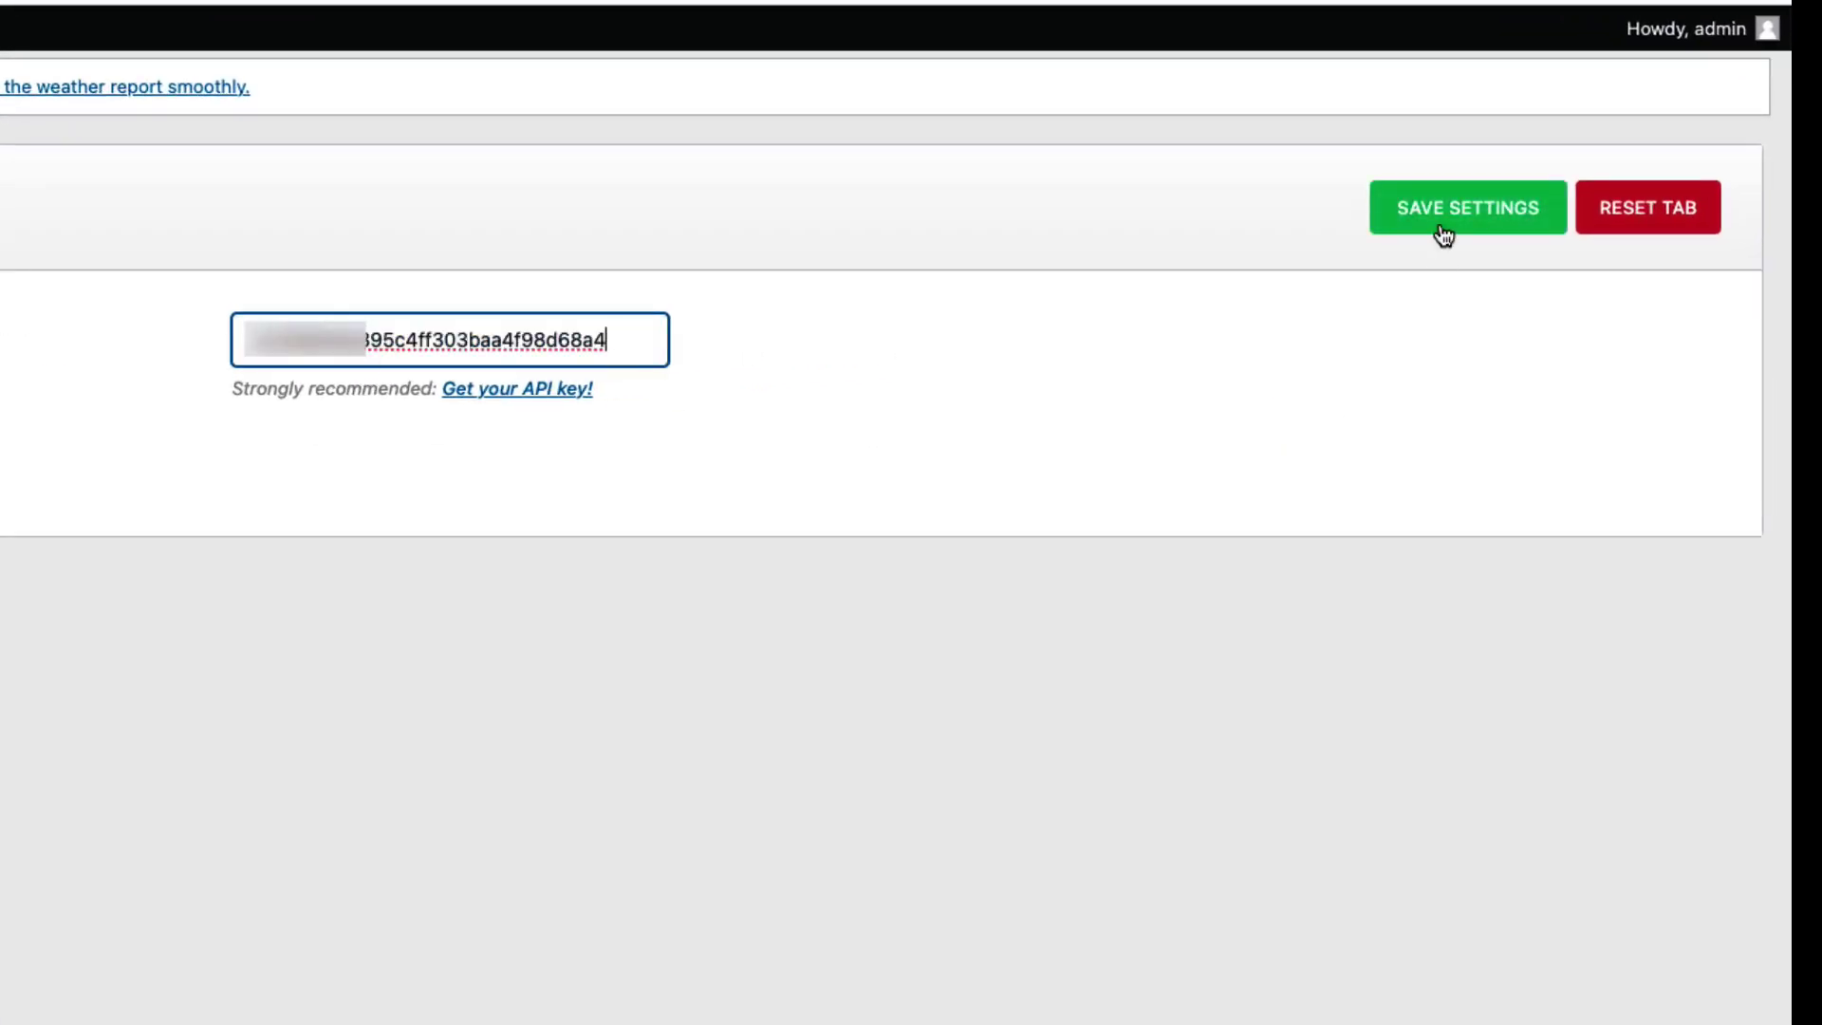
pyautogui.click(1440, 230)
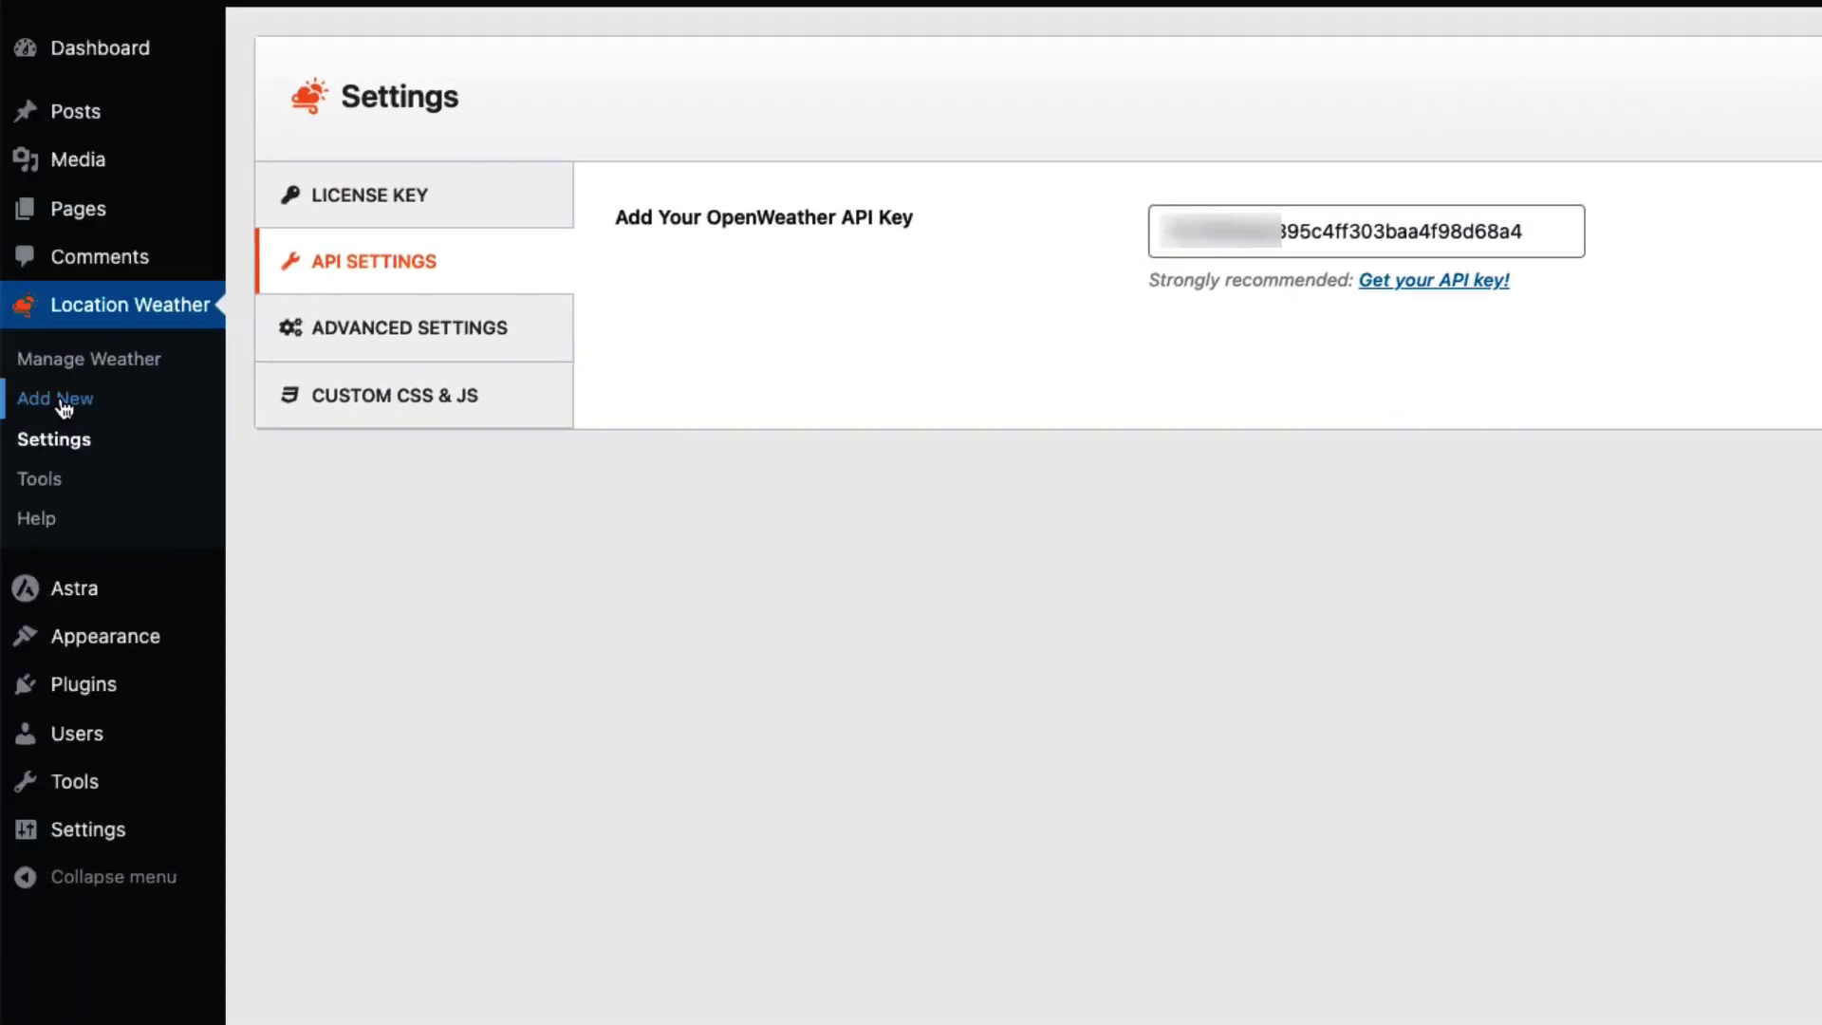
# Step: Create a new Location Weather shortcode titled 'Test' and choose the Table weather layout
pyautogui.click(62, 407)
pyautogui.write('Test')
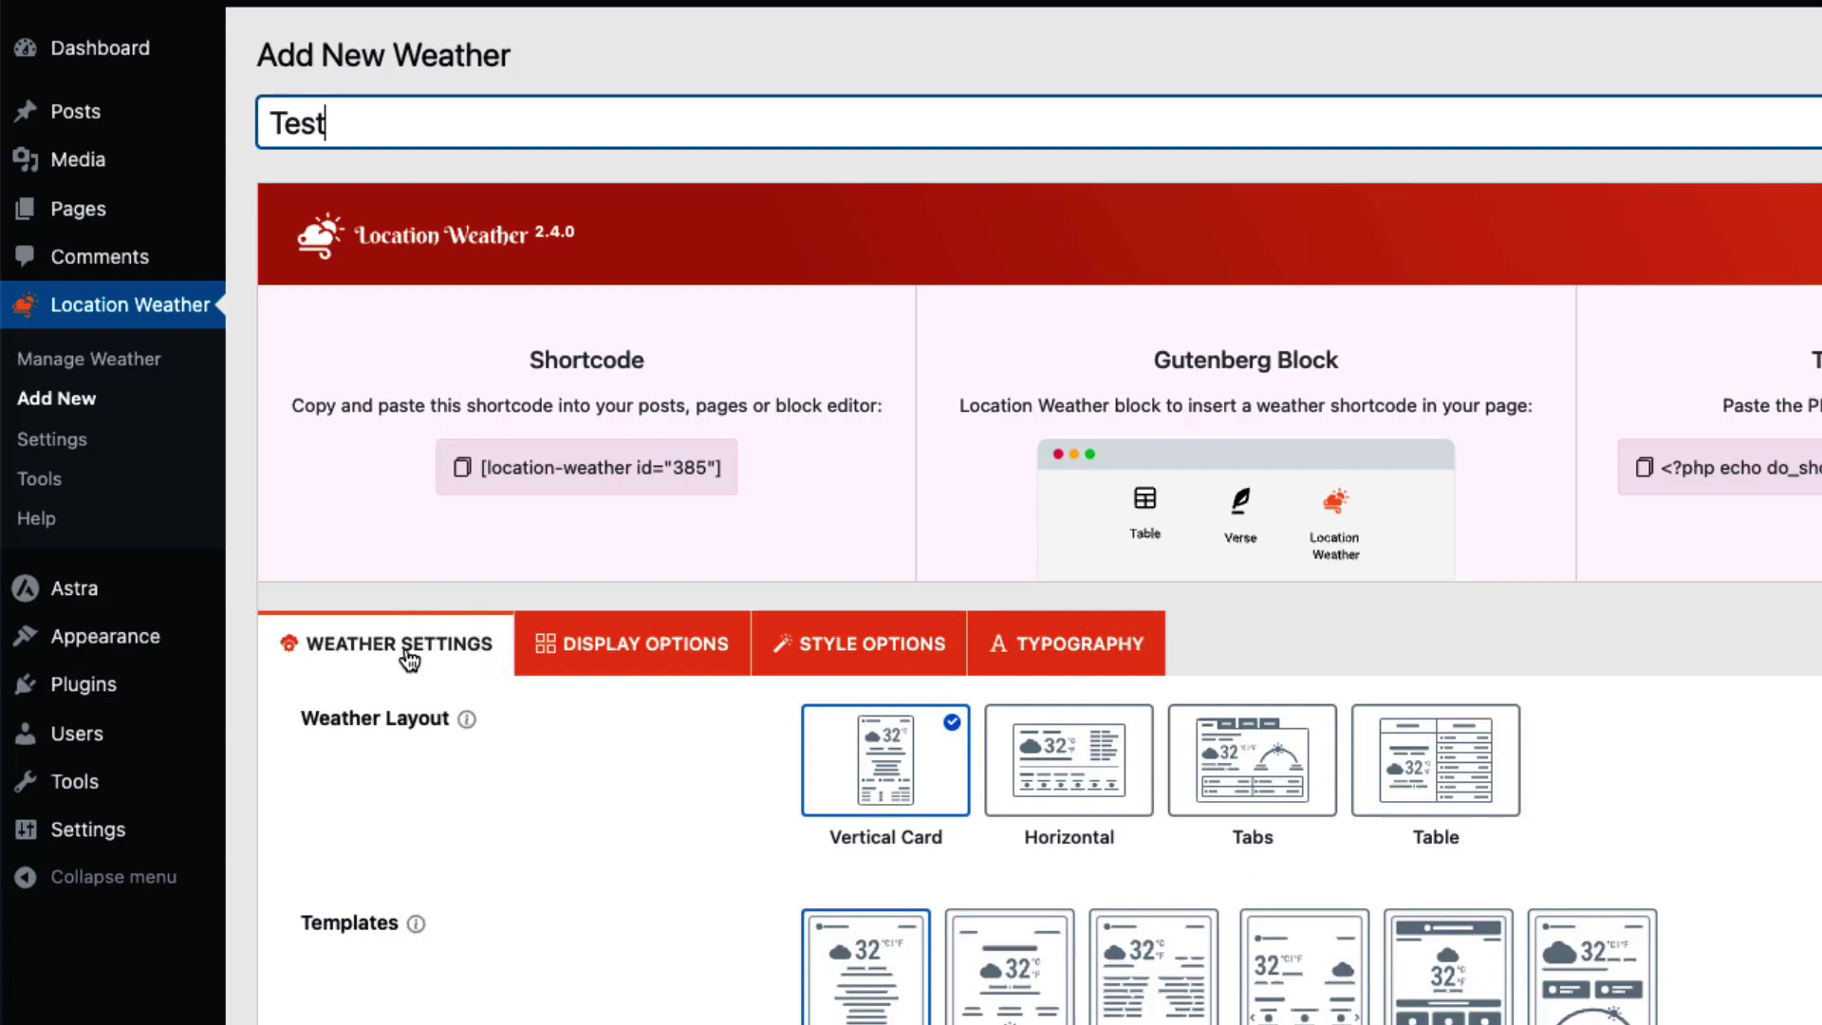
pyautogui.scroll(-3, 389, 659)
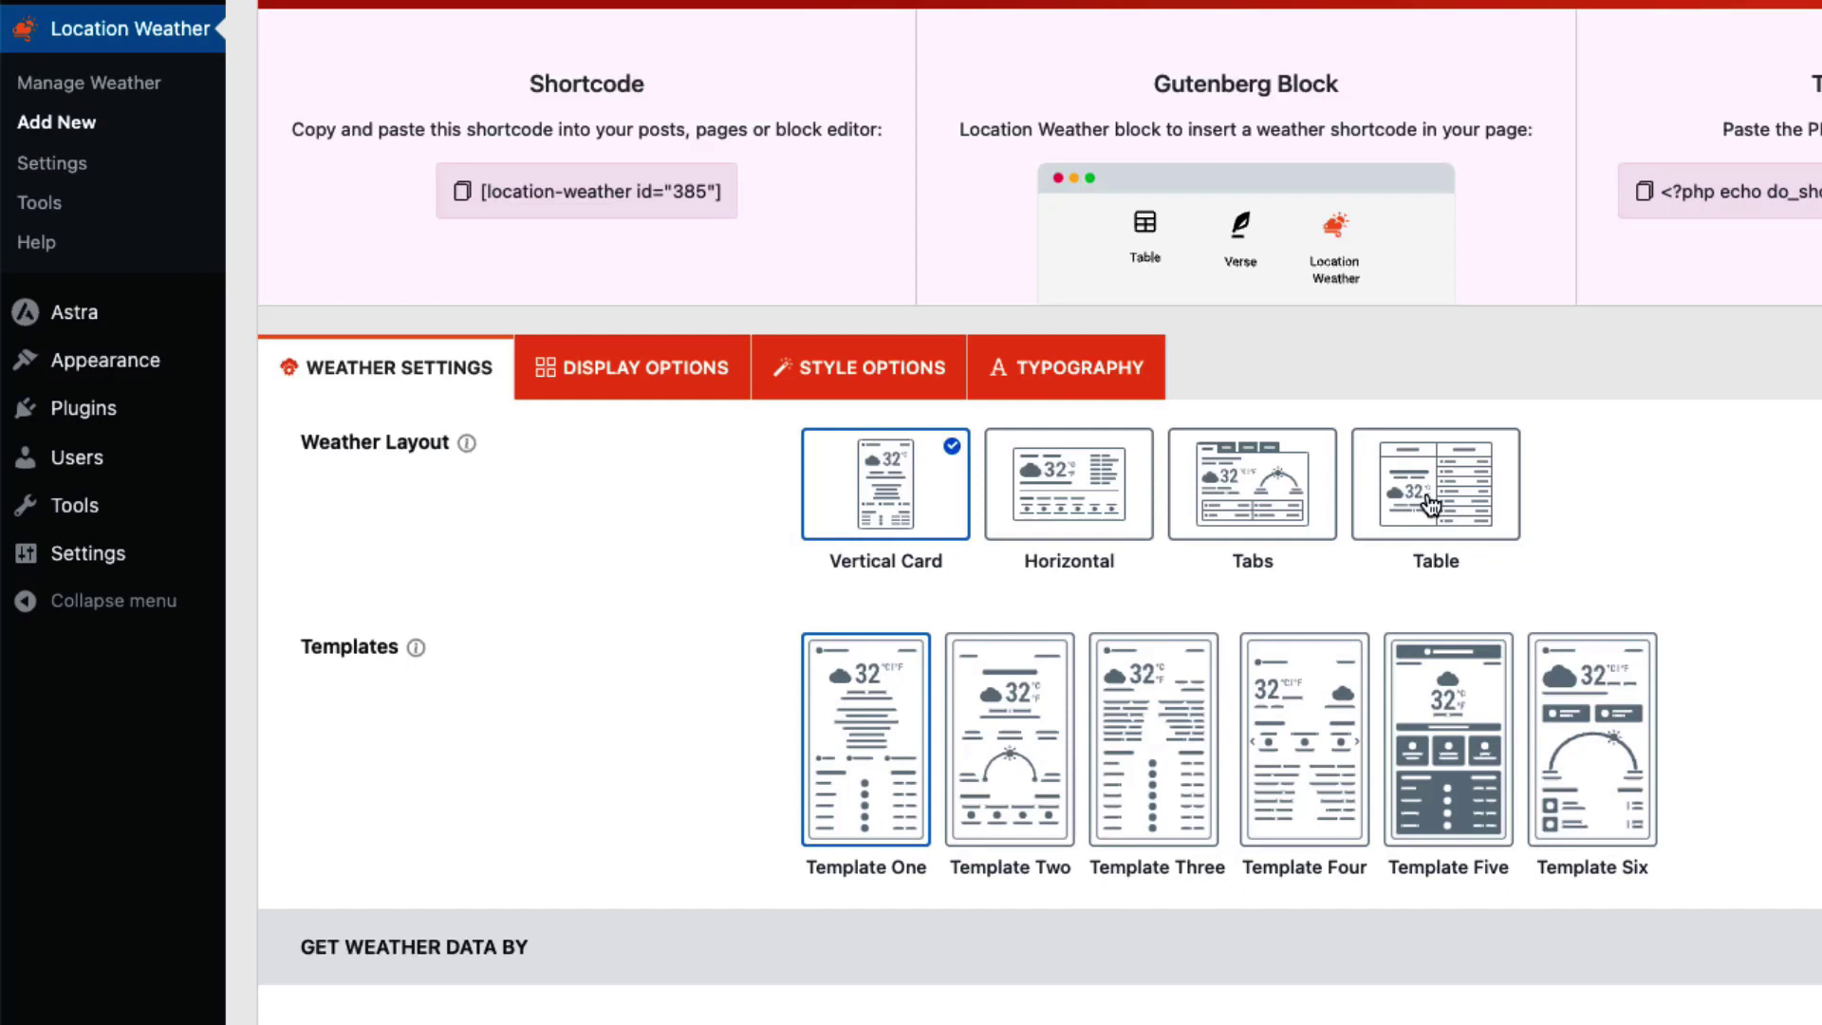
pyautogui.click(1067, 479)
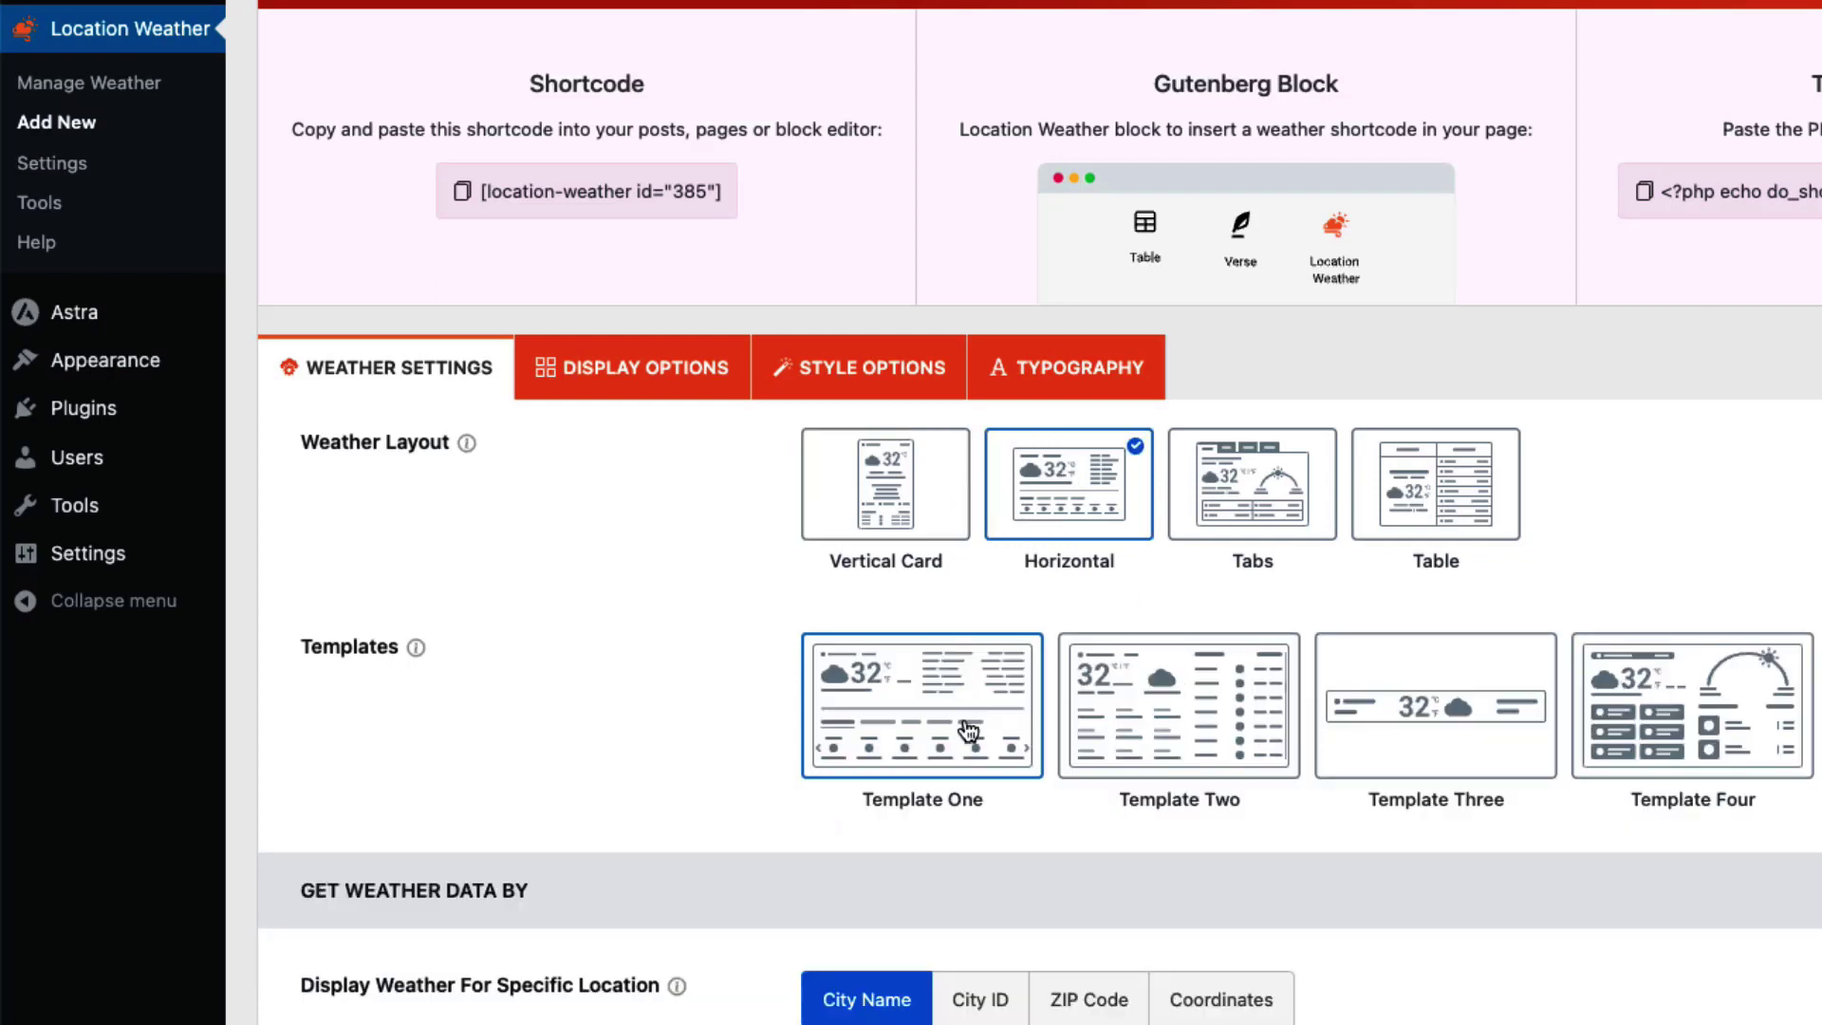
pyautogui.click(1207, 482)
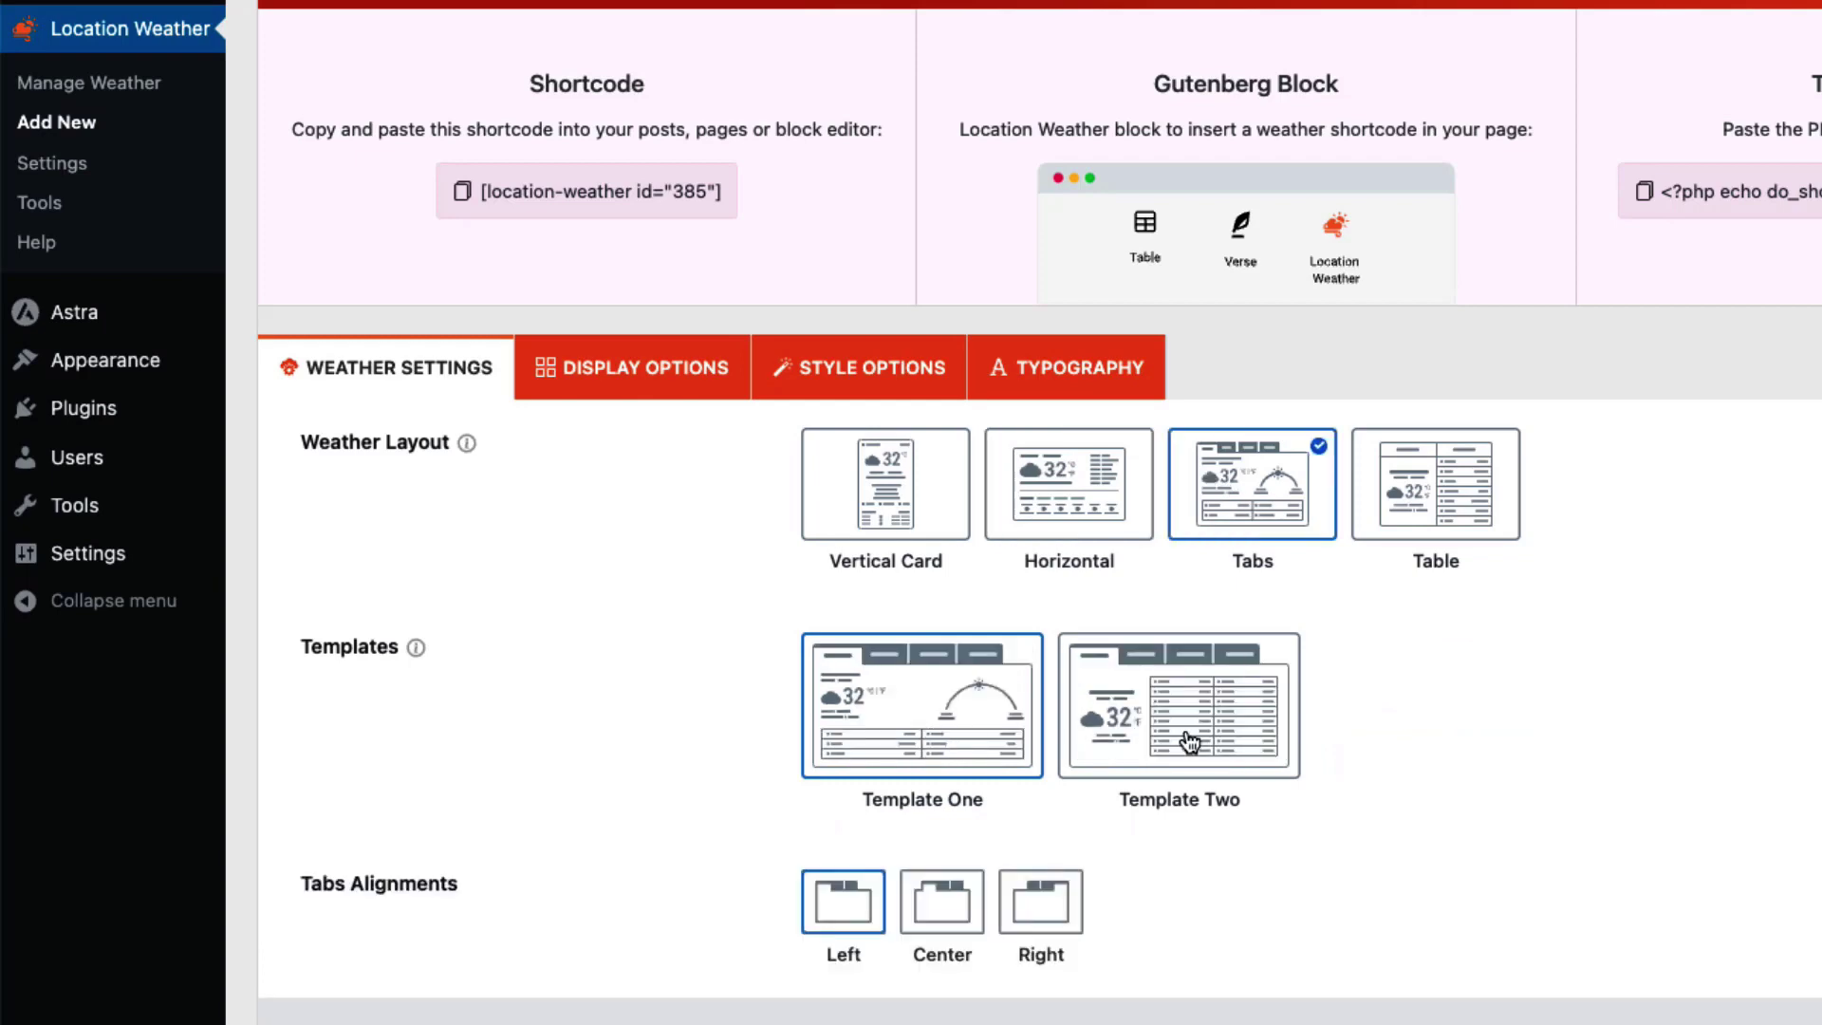
pyautogui.click(1359, 495)
# Step: Get weather data by geo coordinates, entering 31.2504,-99.2506
pyautogui.scroll(-7, 959, 759)
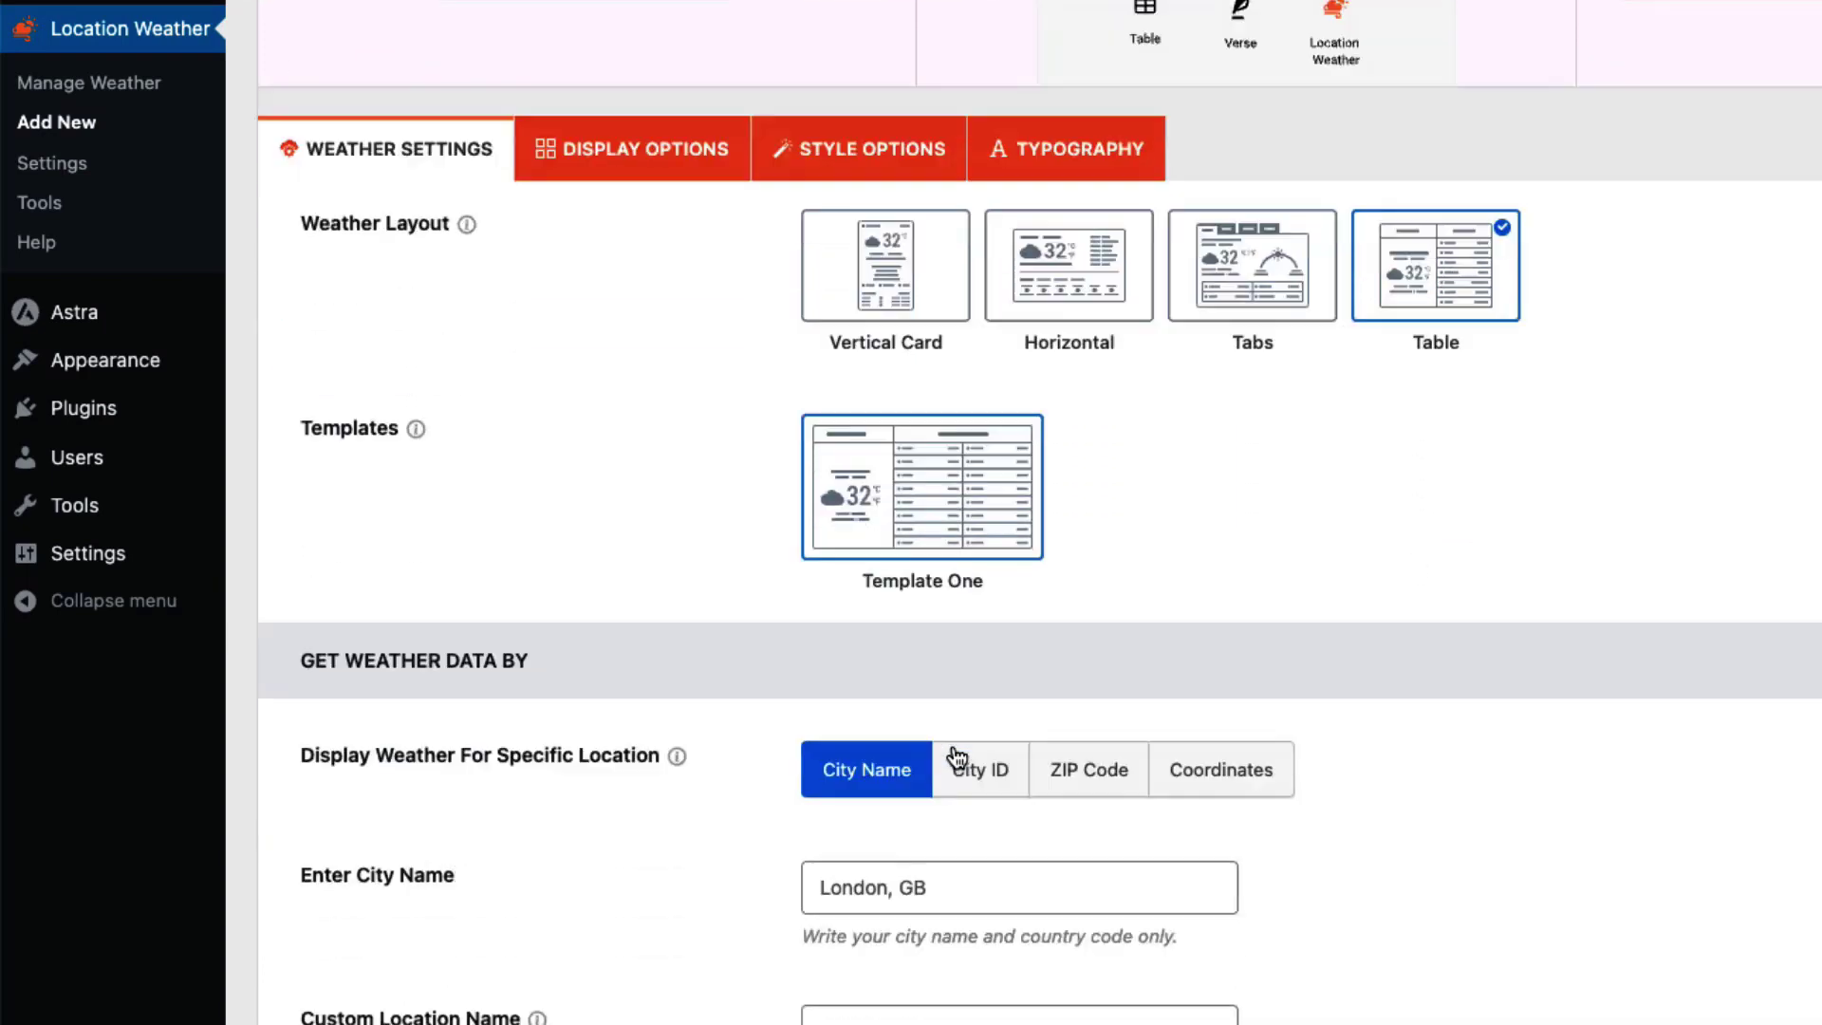
pyautogui.moveTo(677, 315)
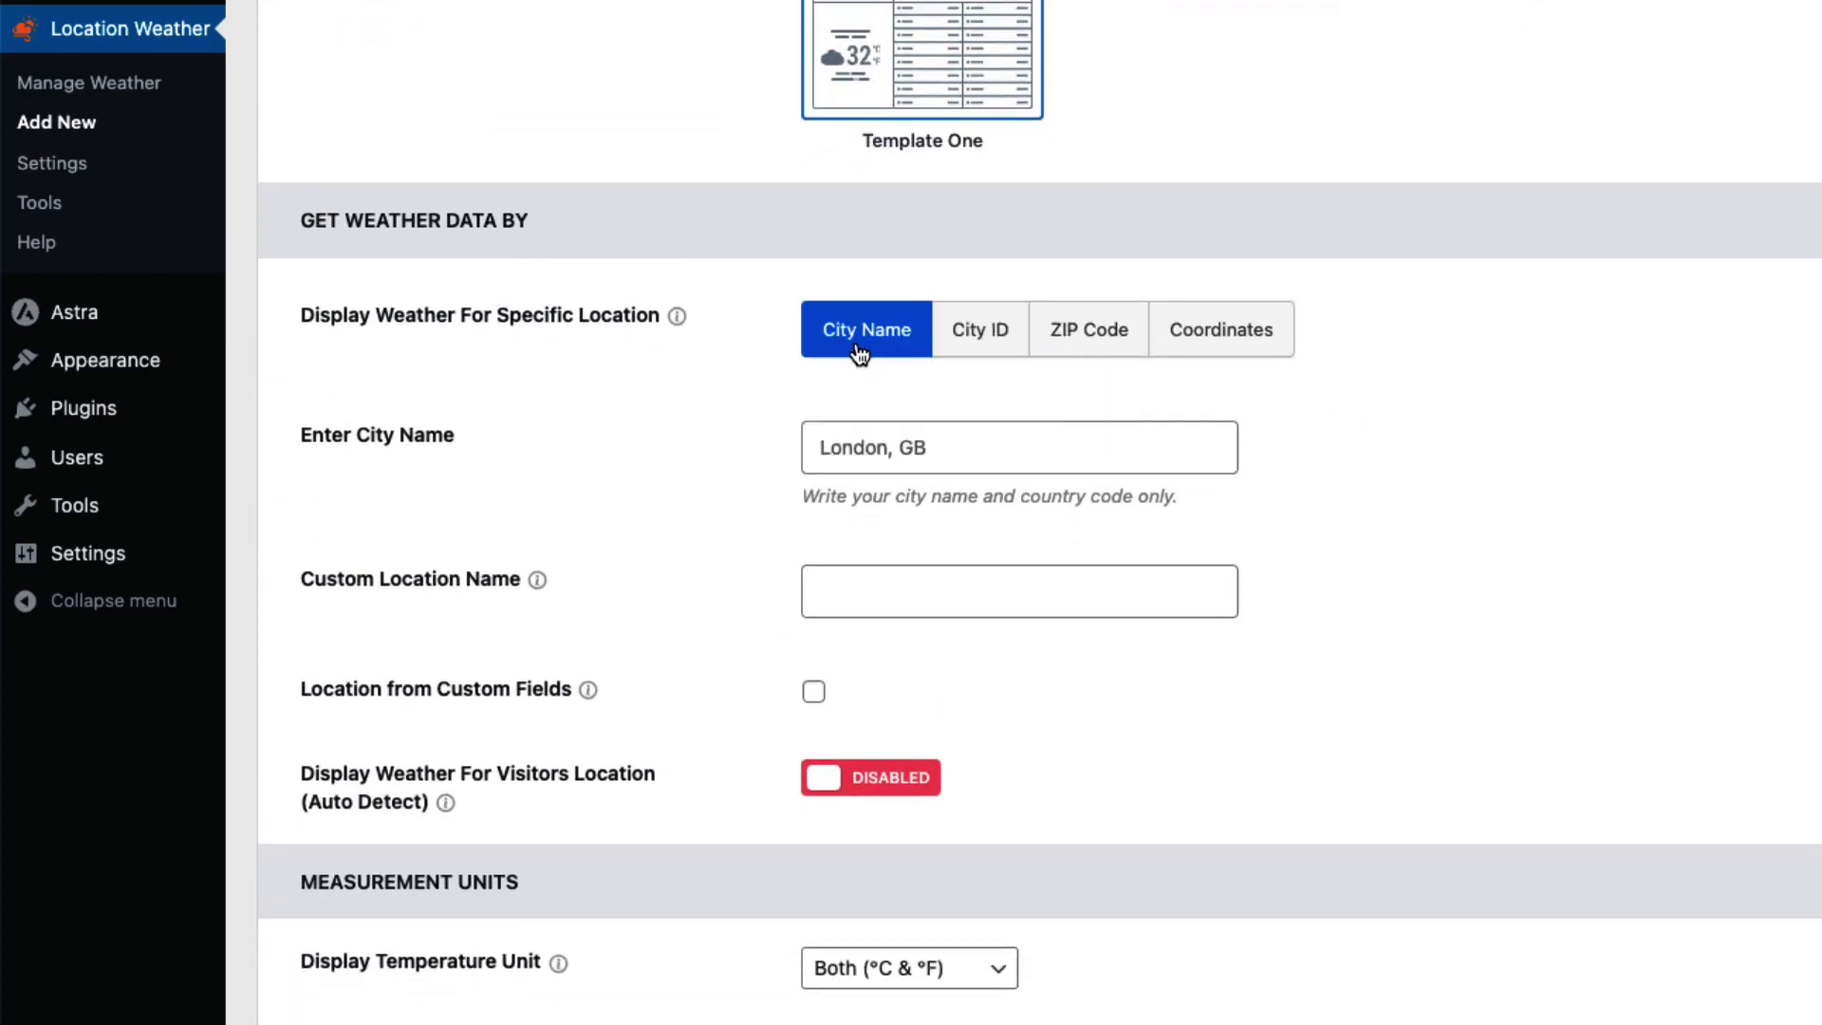
pyautogui.click(996, 346)
pyautogui.click(1078, 346)
pyautogui.click(1214, 351)
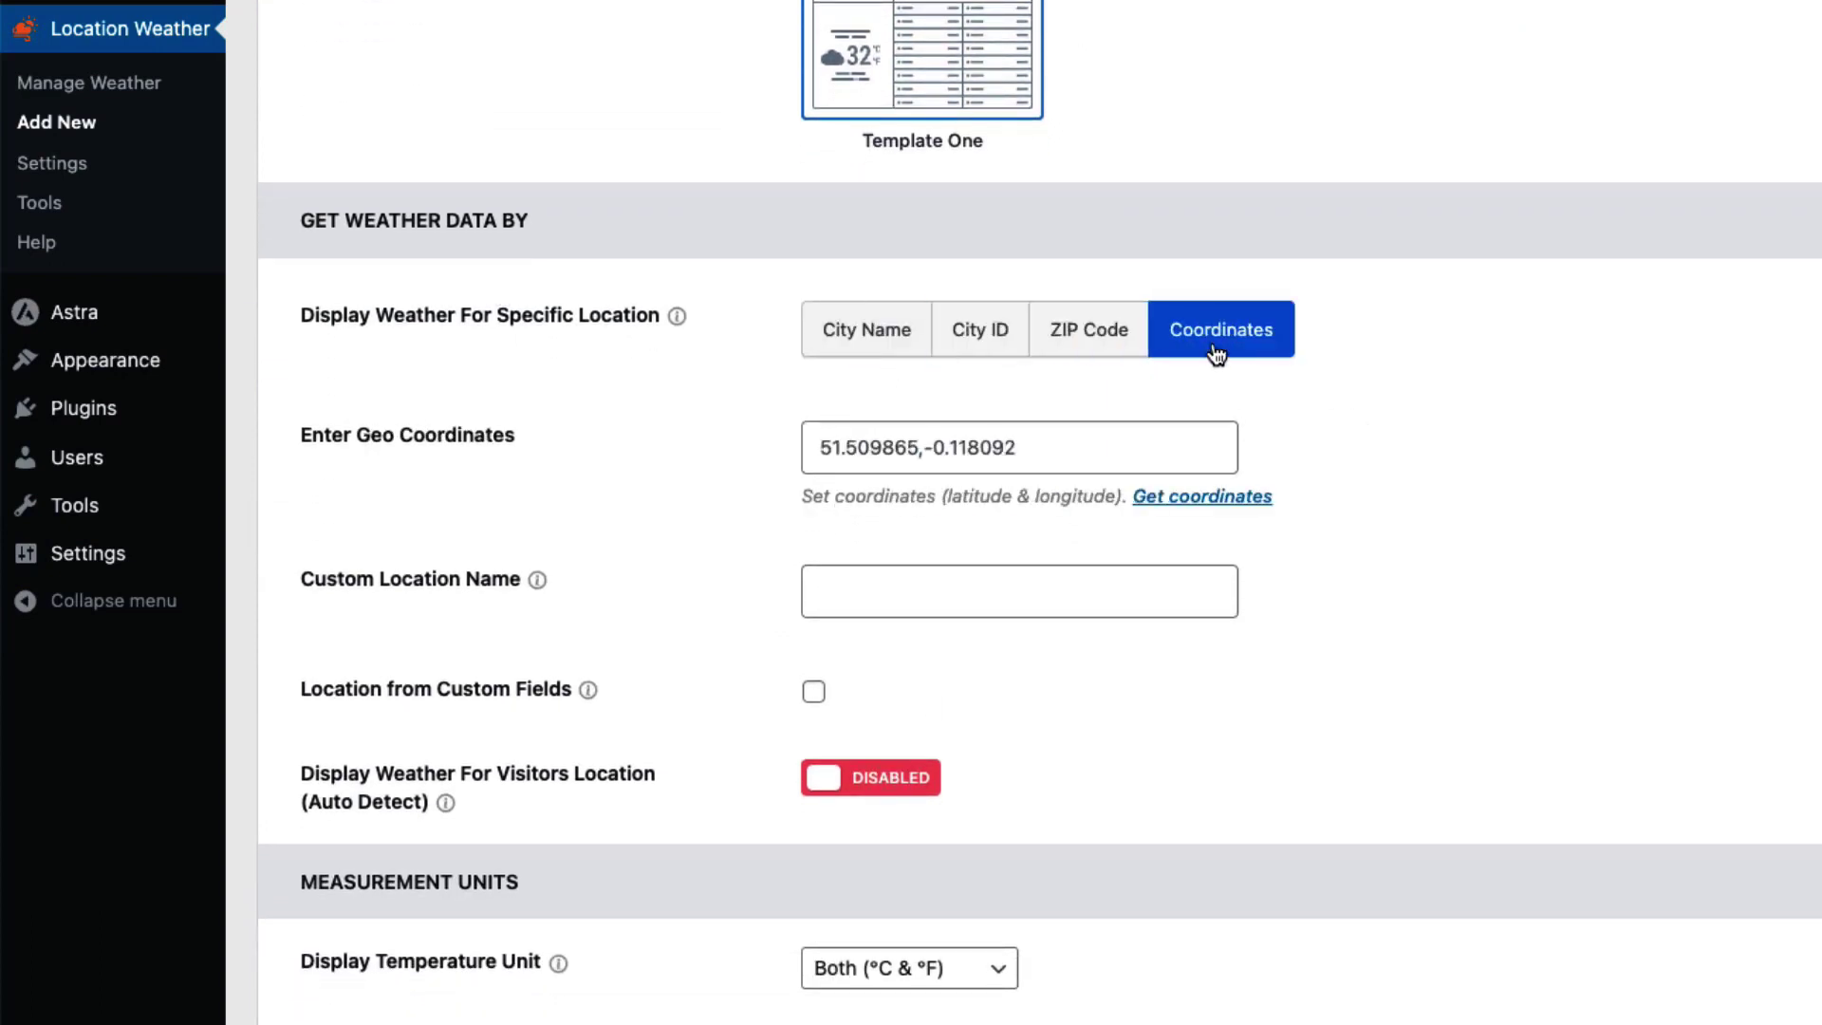
pyautogui.tripleClick(932, 448)
pyautogui.write('31.2504,-99.2506')
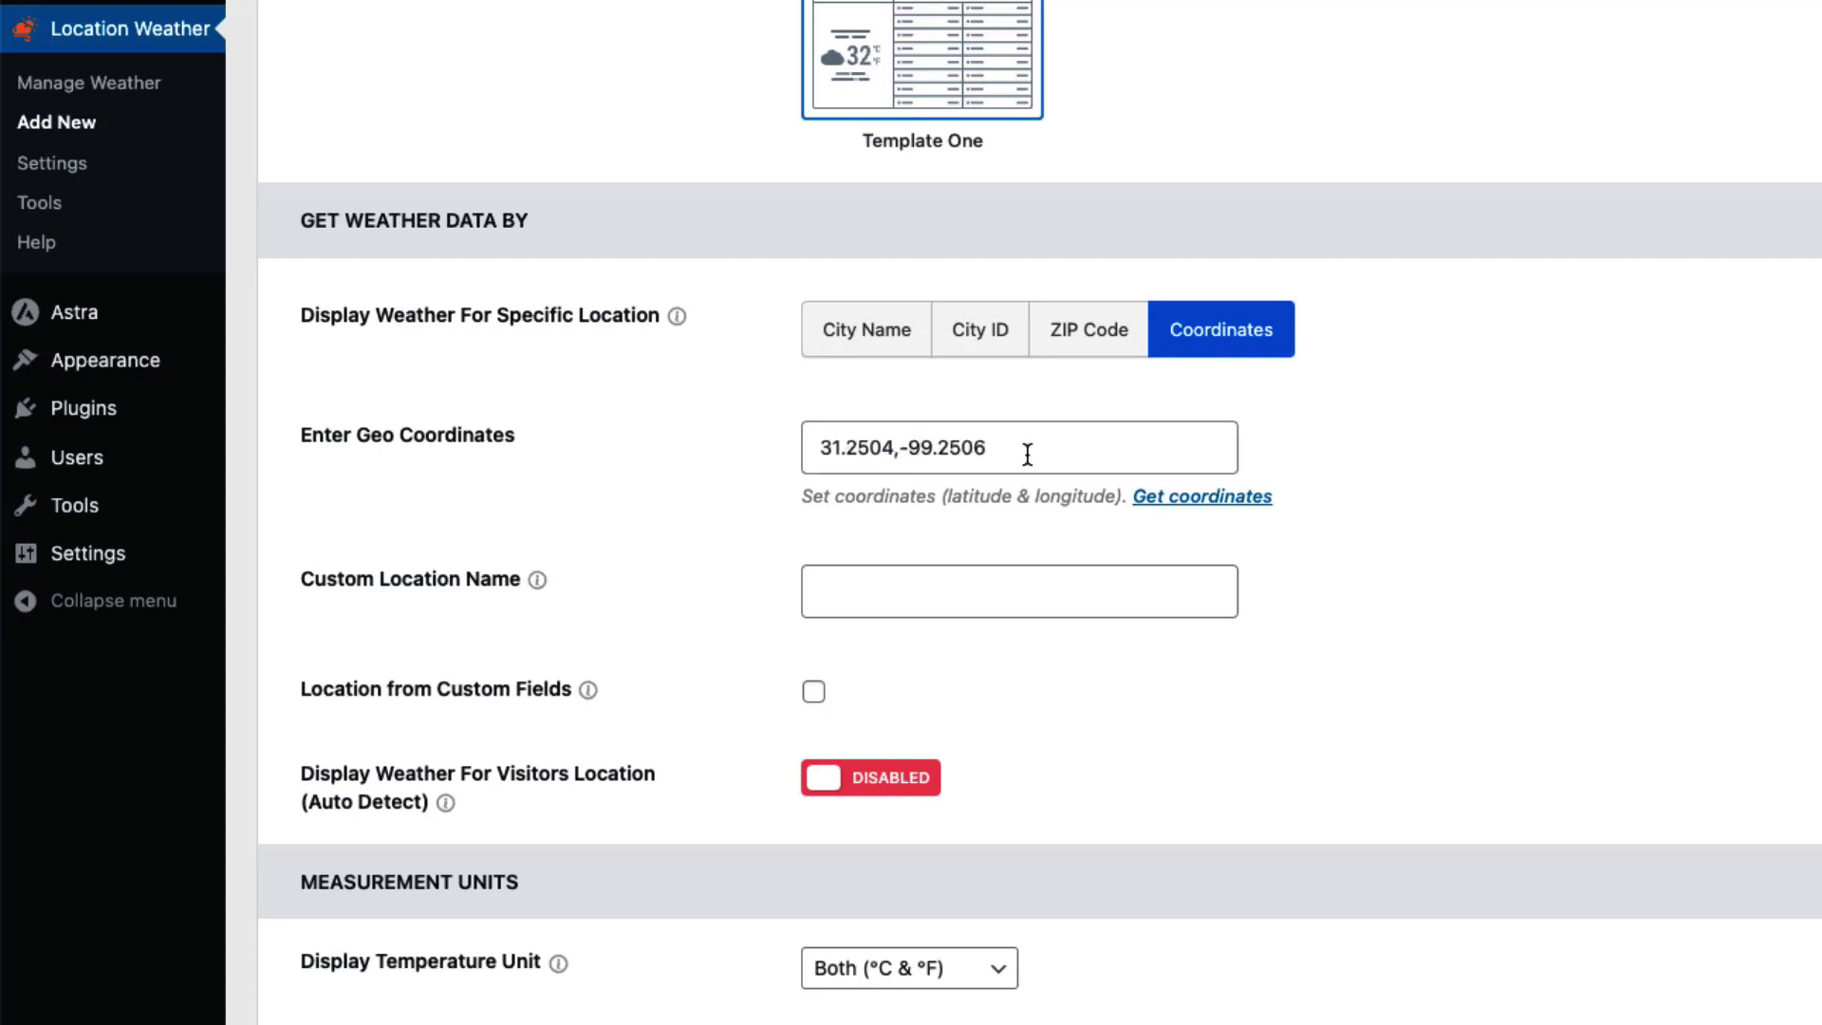
# Step: Enable Auto Detect for the visitor's location, leaving location from custom fields off
pyautogui.click(838, 588)
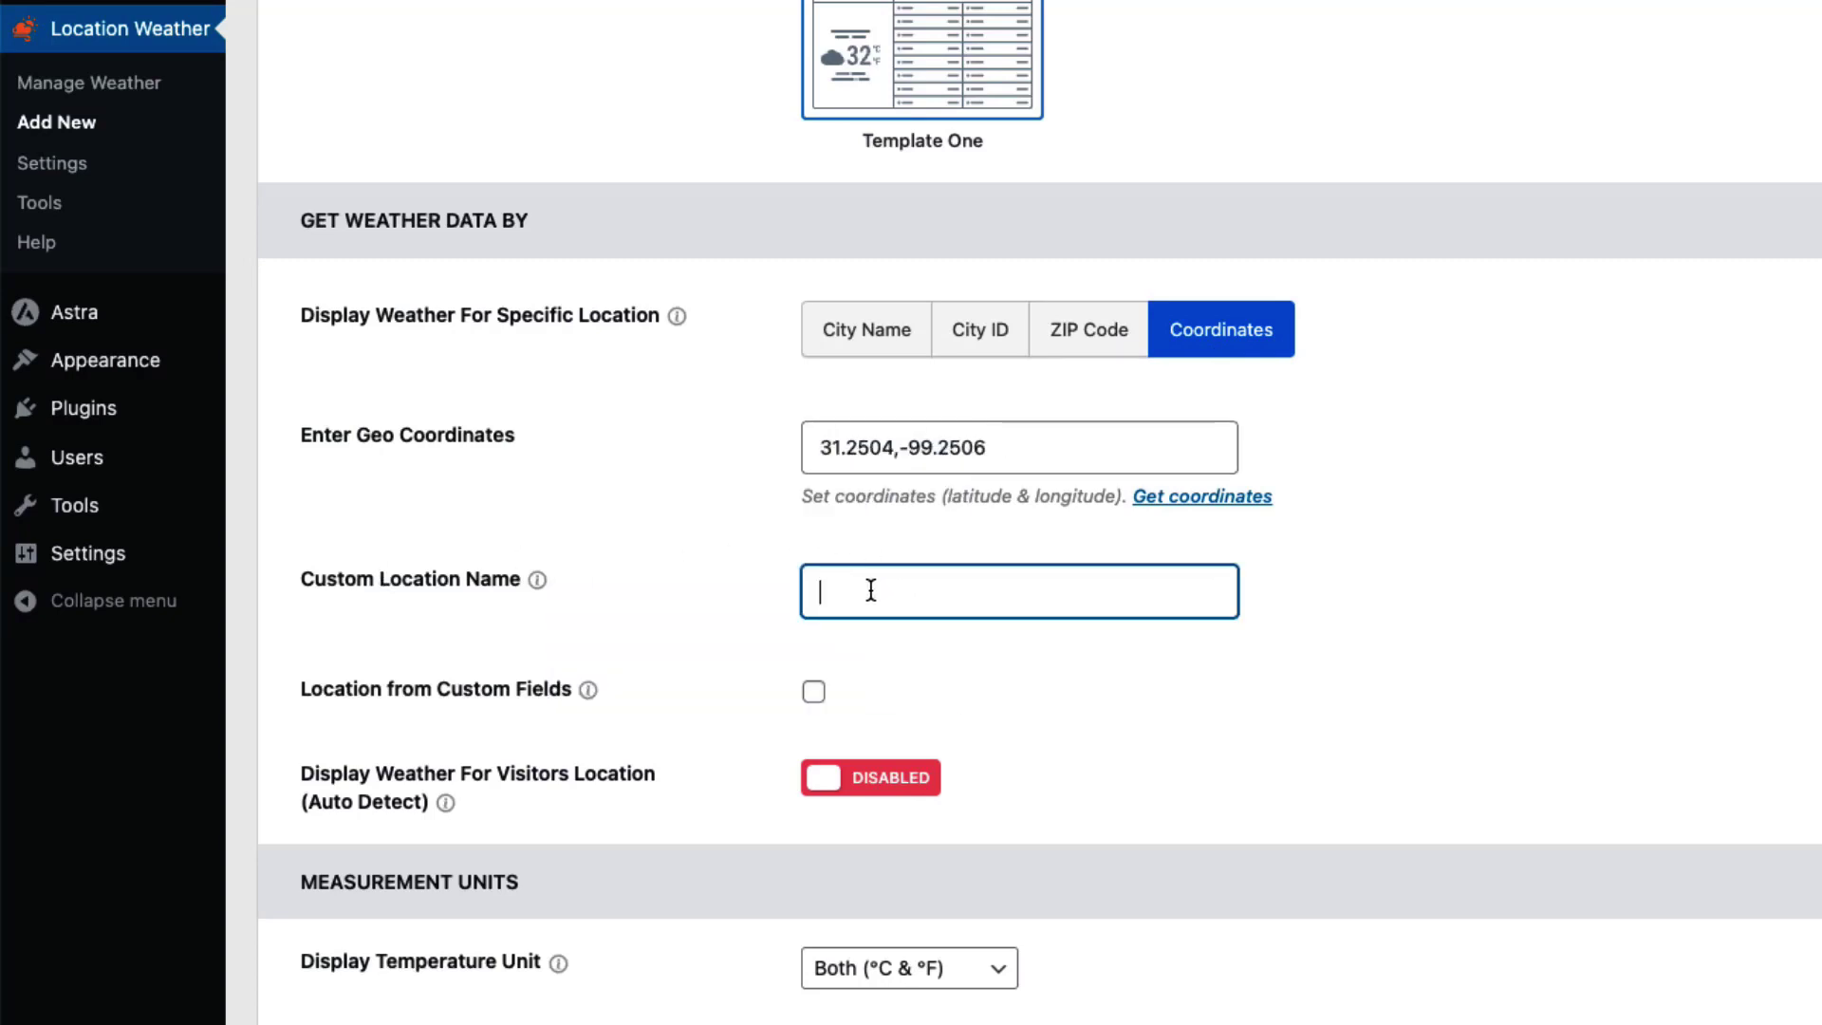
pyautogui.scroll(-2, 823, 630)
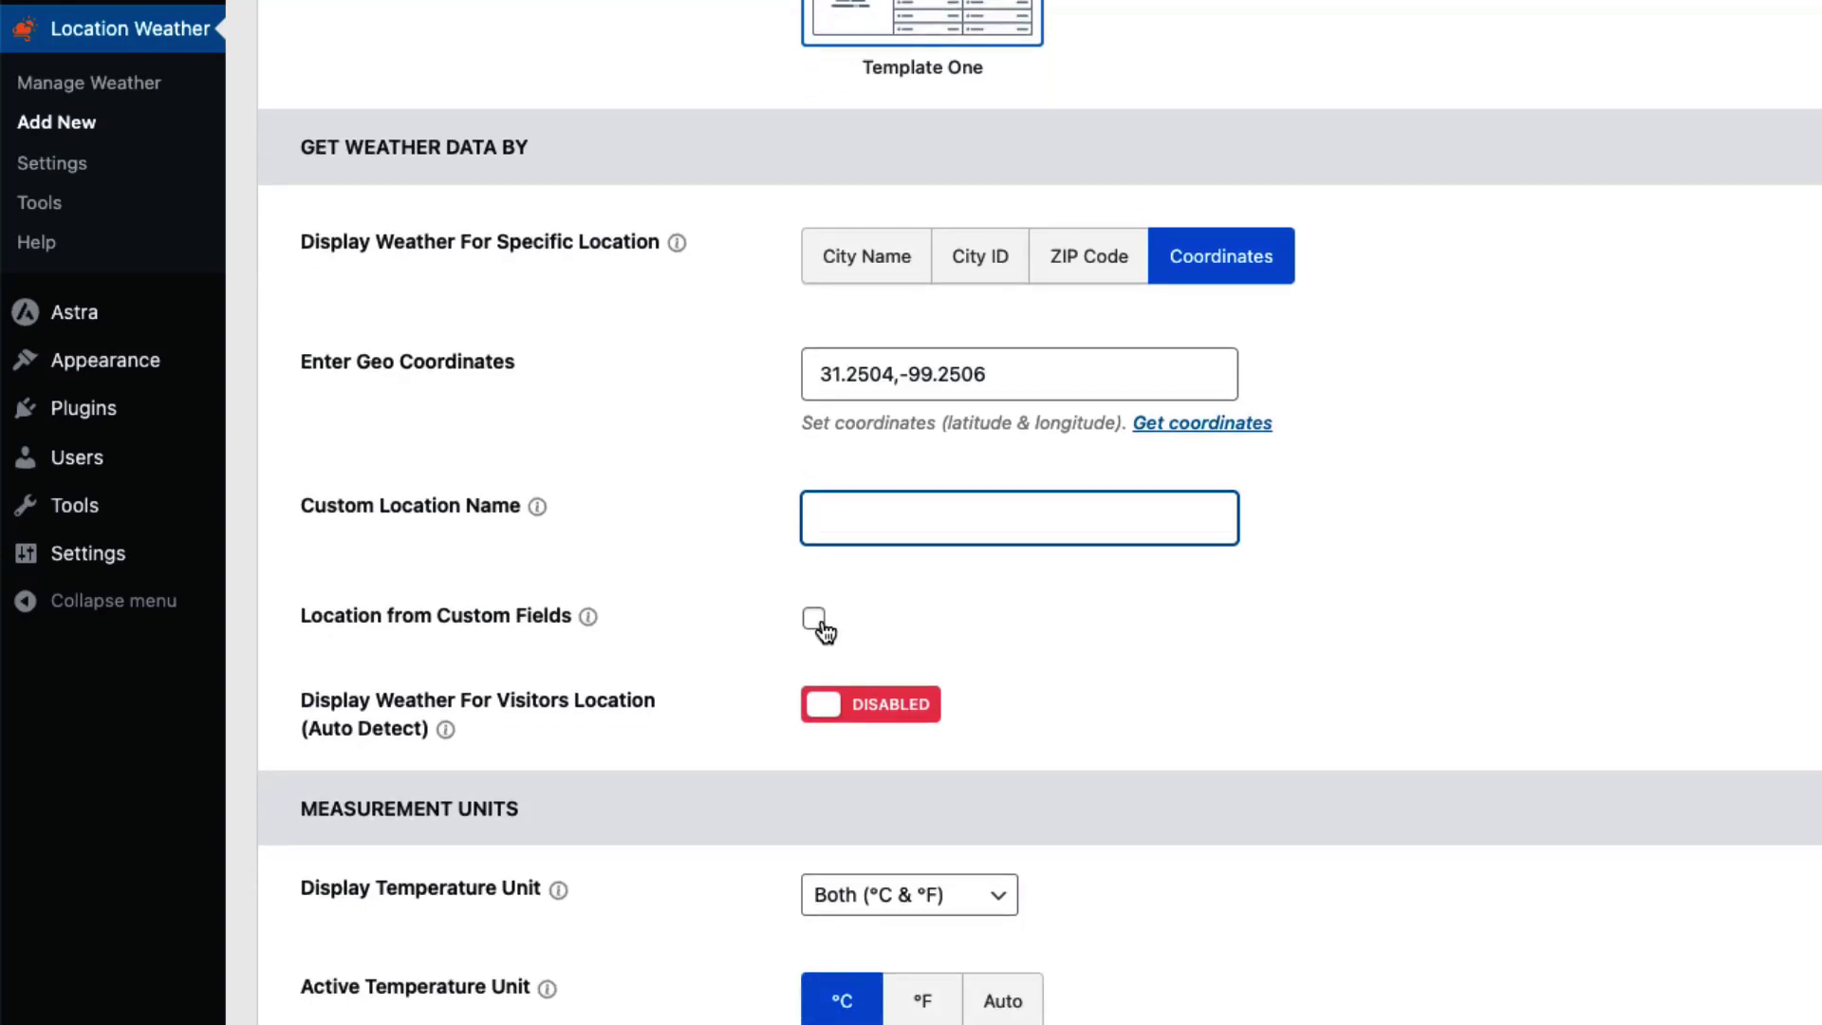
pyautogui.click(814, 622)
pyautogui.click(814, 475)
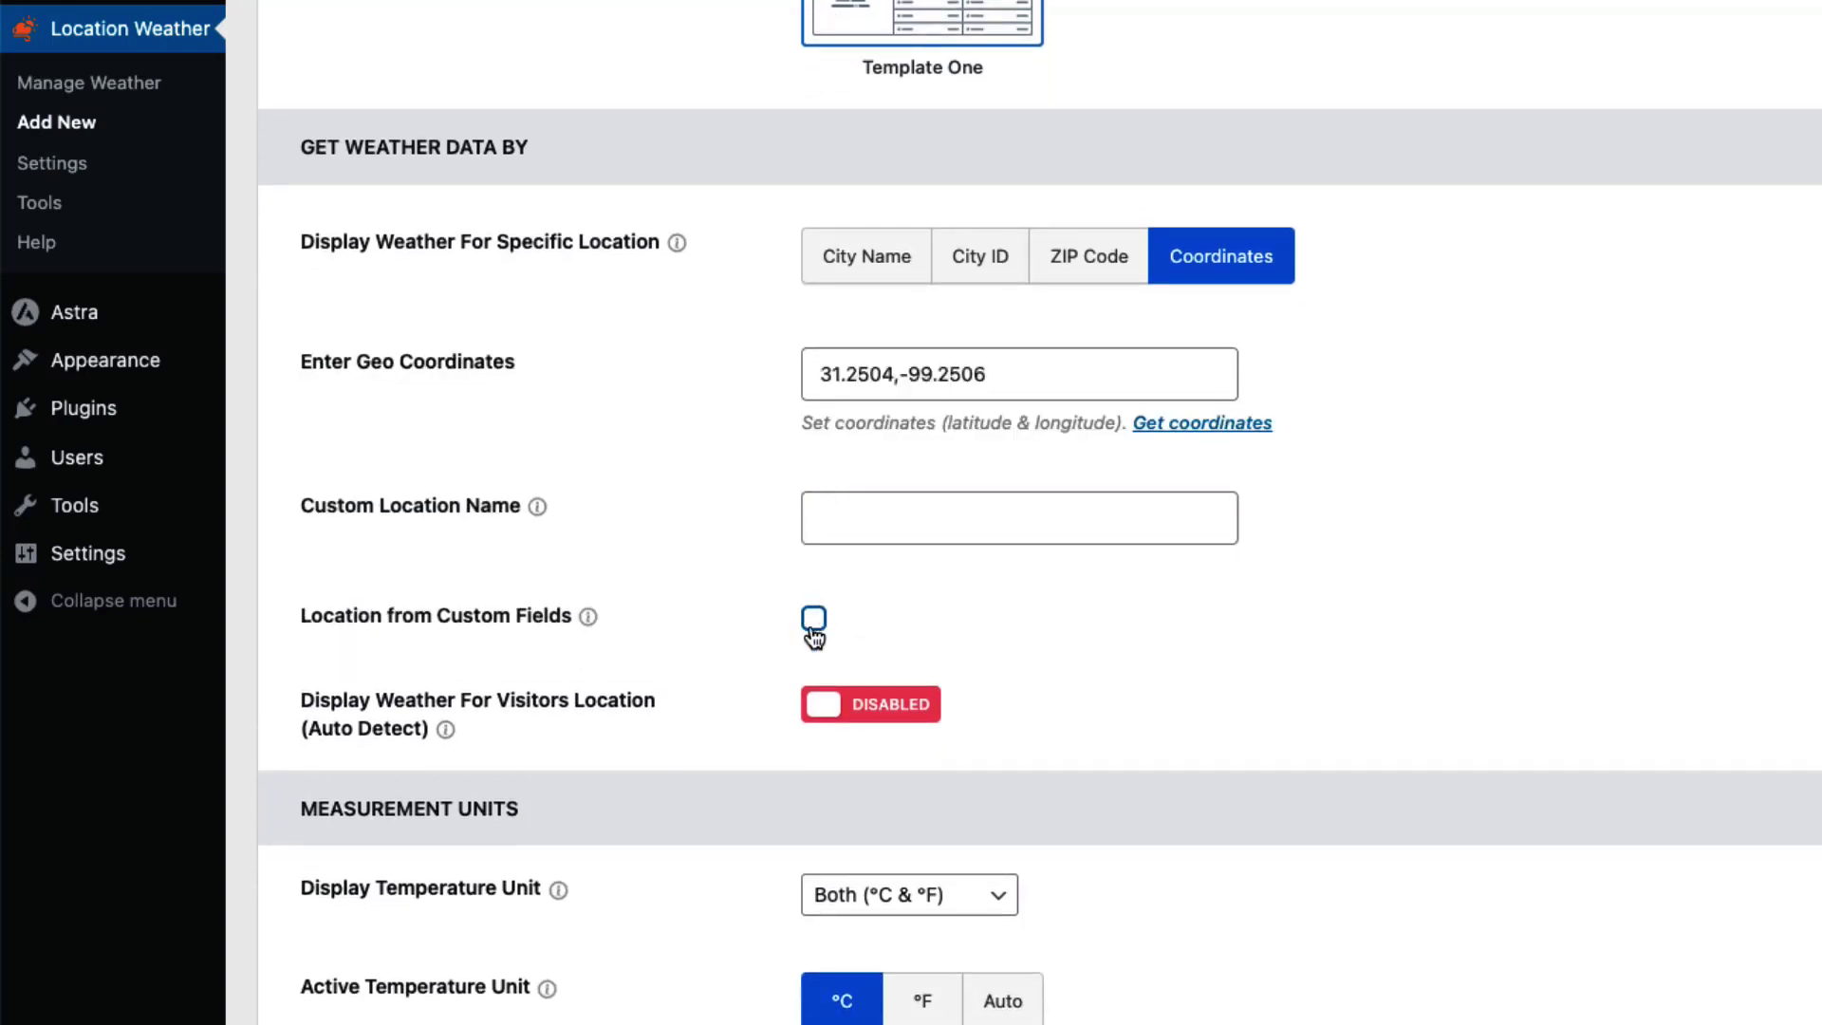
pyautogui.scroll(-1, 793, 699)
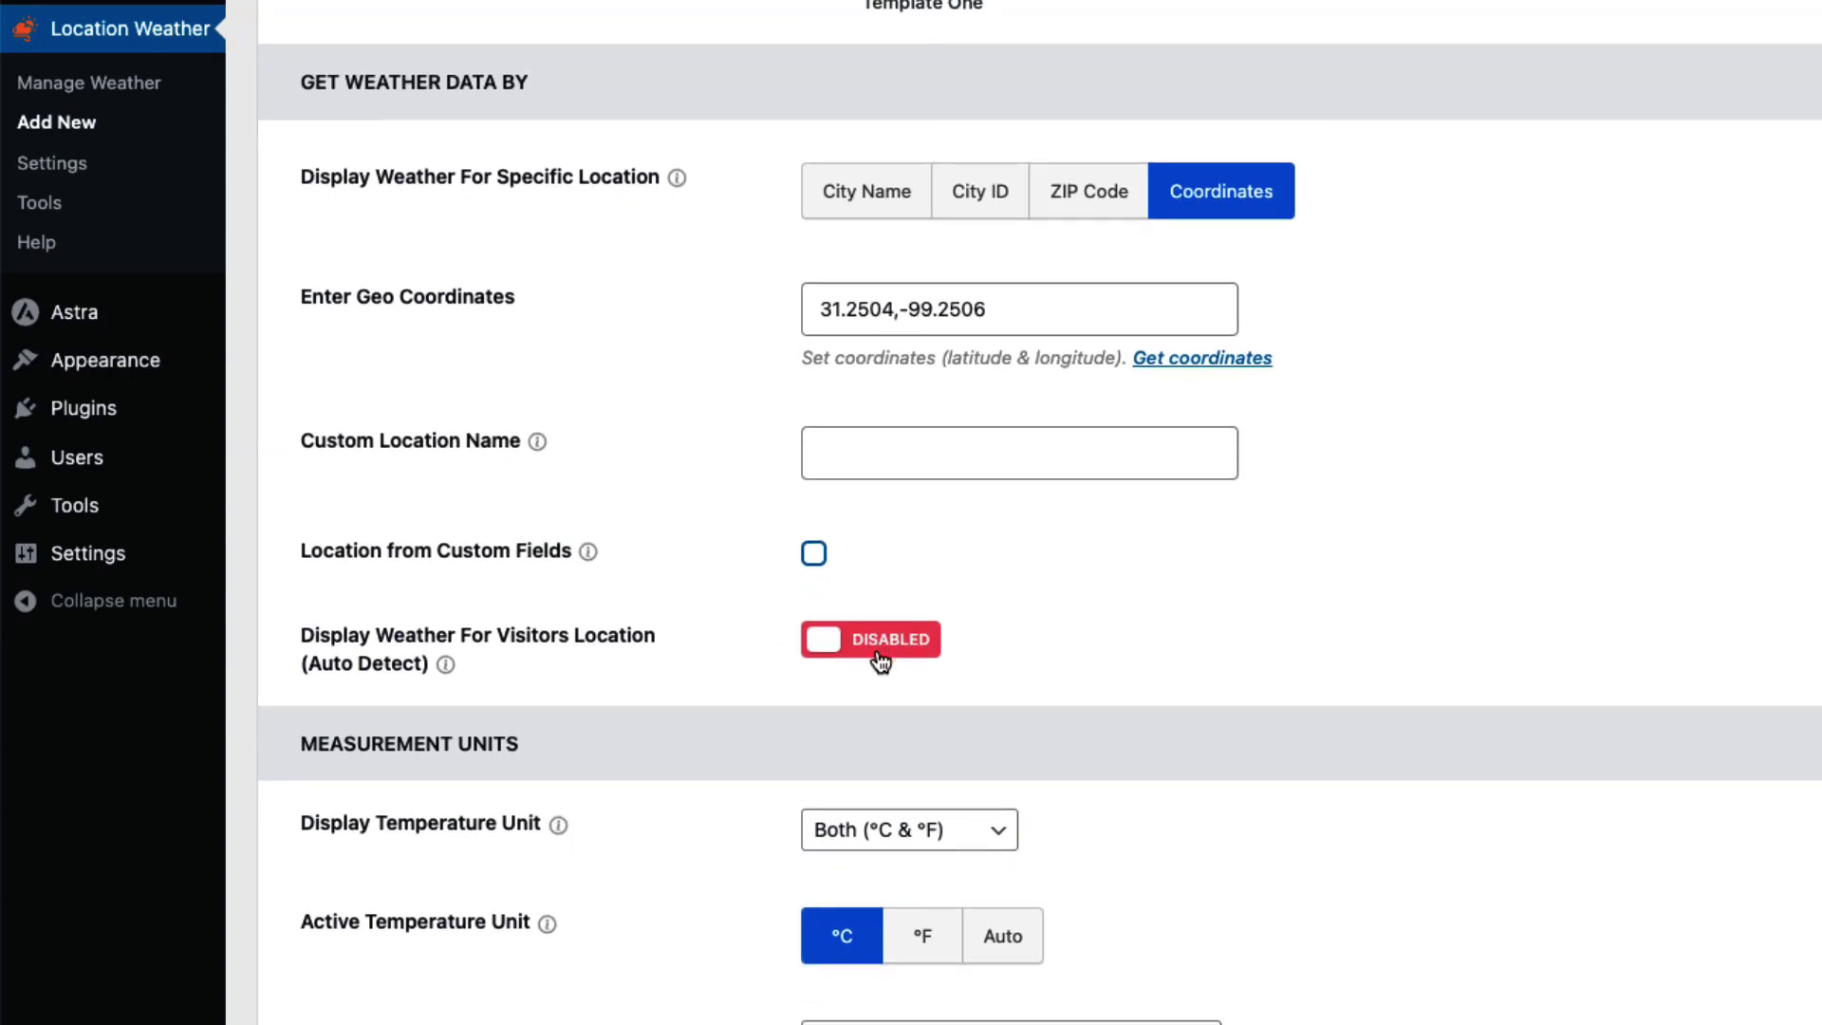
pyautogui.click(880, 648)
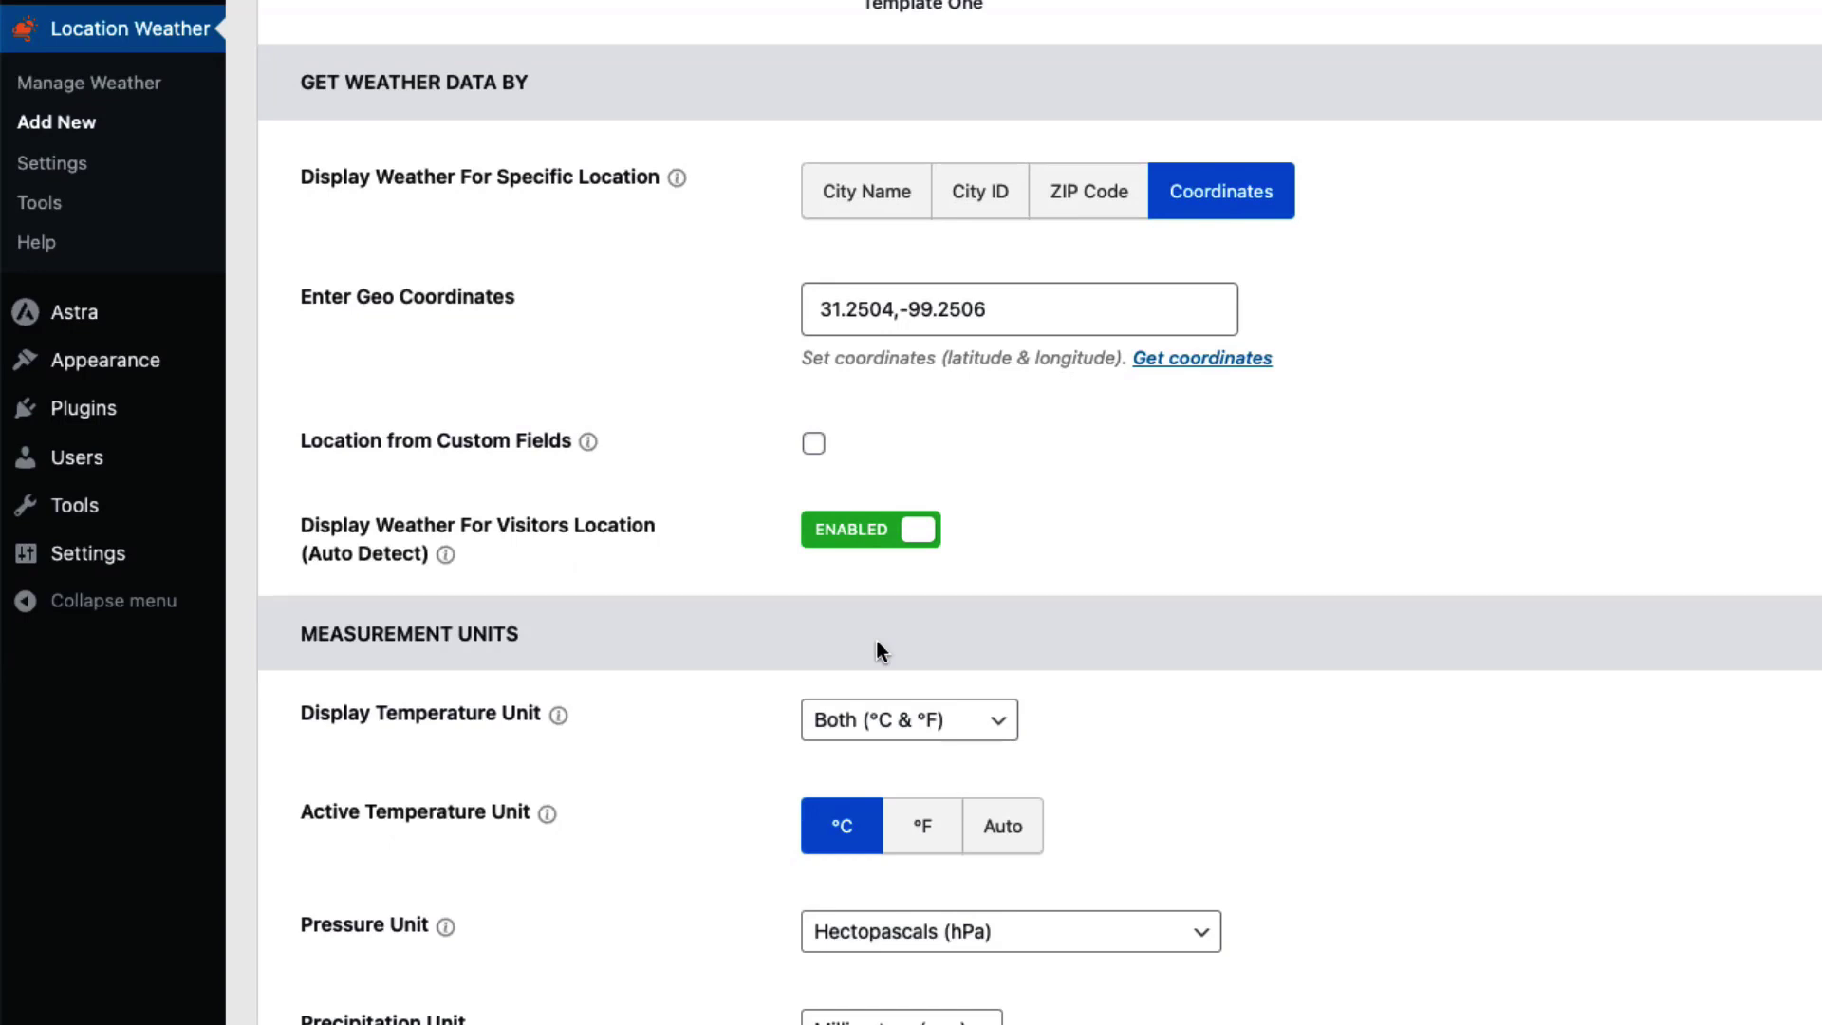
# Step: Keep the units as Hectopascals, Millimeters, km/h and Kilometers
pyautogui.scroll(-5, 876, 644)
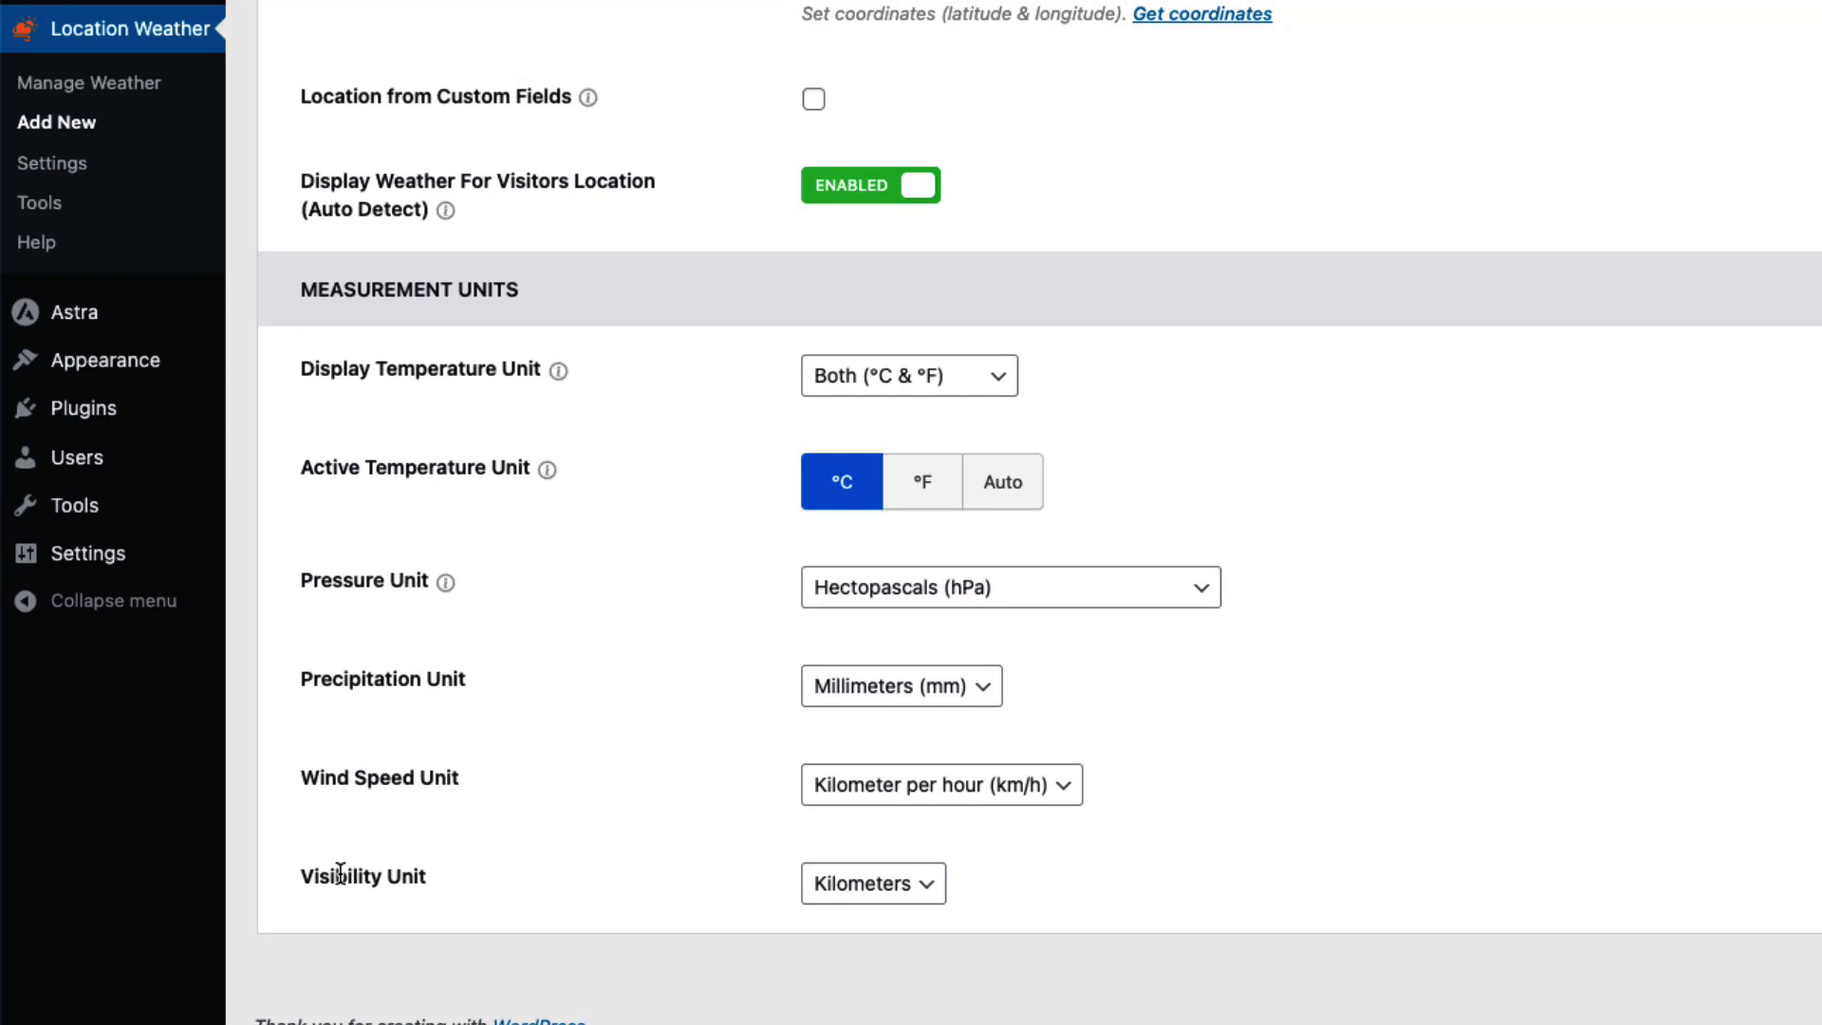
pyautogui.click(969, 385)
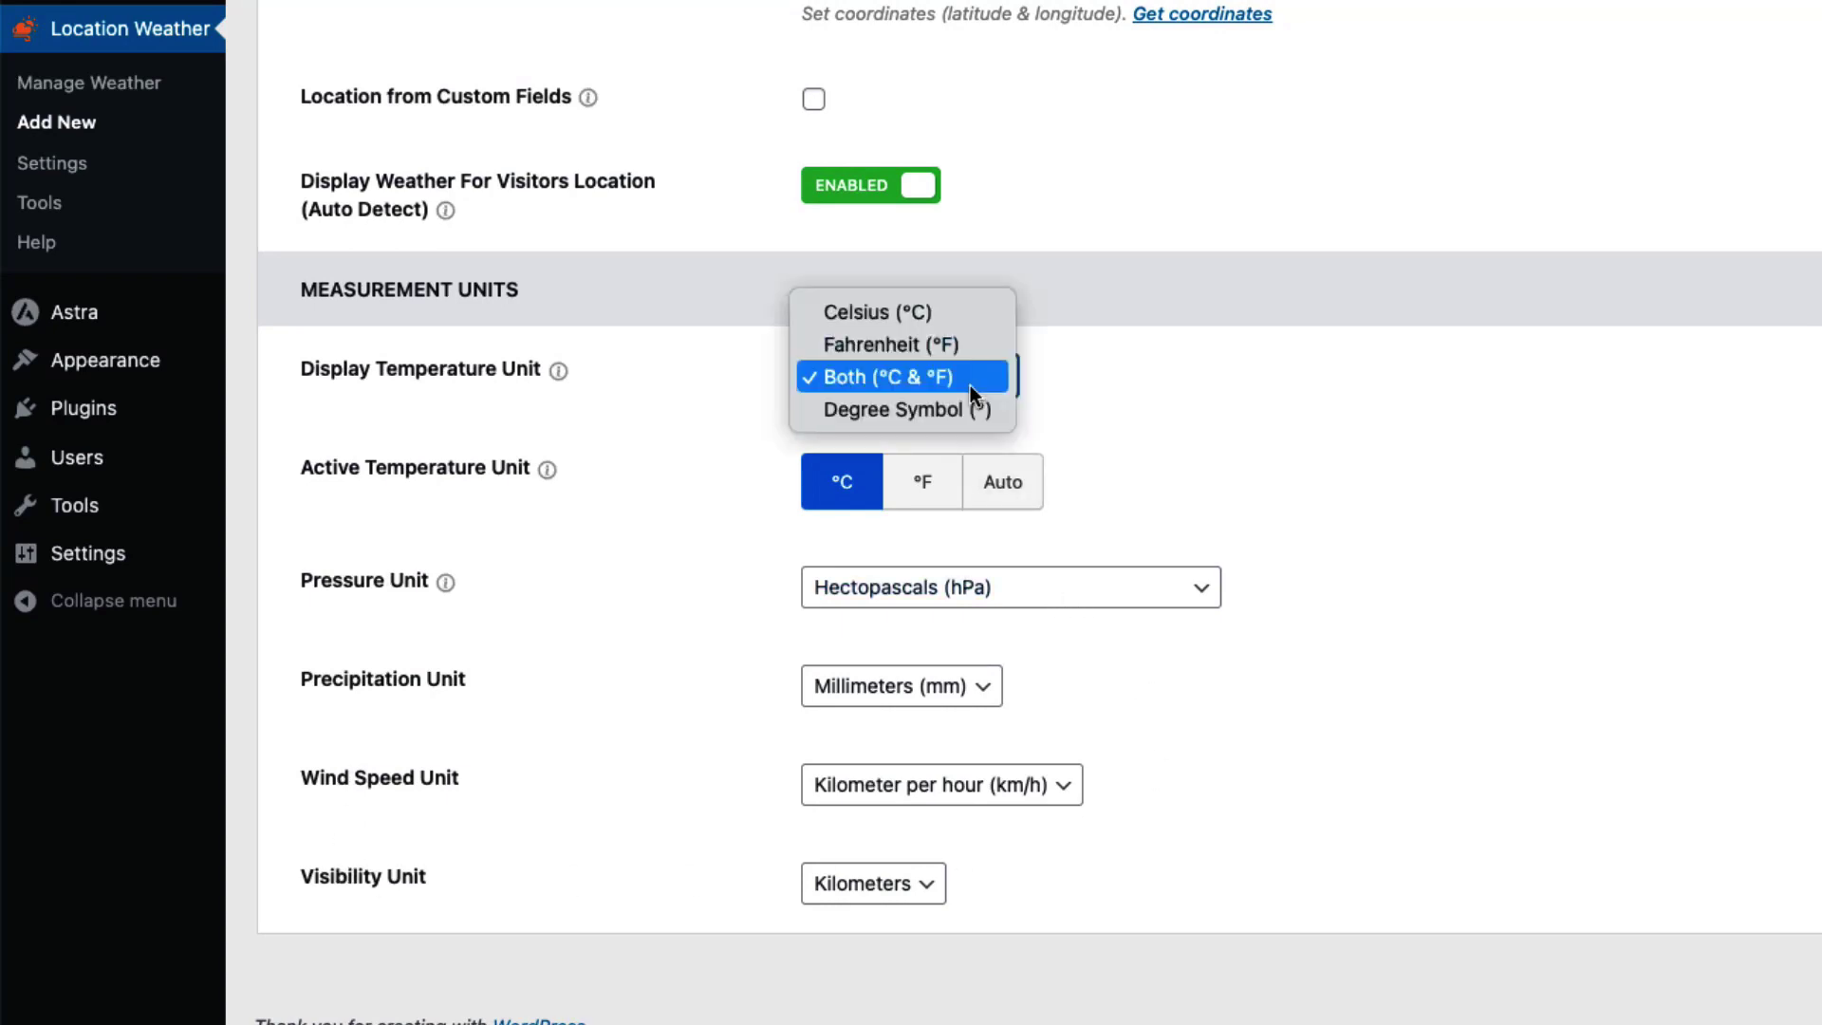
pyautogui.click(1260, 357)
pyautogui.click(1044, 584)
pyautogui.click(1044, 586)
pyautogui.click(914, 687)
pyautogui.click(915, 689)
pyautogui.click(1080, 786)
pyautogui.click(1306, 738)
pyautogui.click(854, 886)
pyautogui.click(1345, 816)
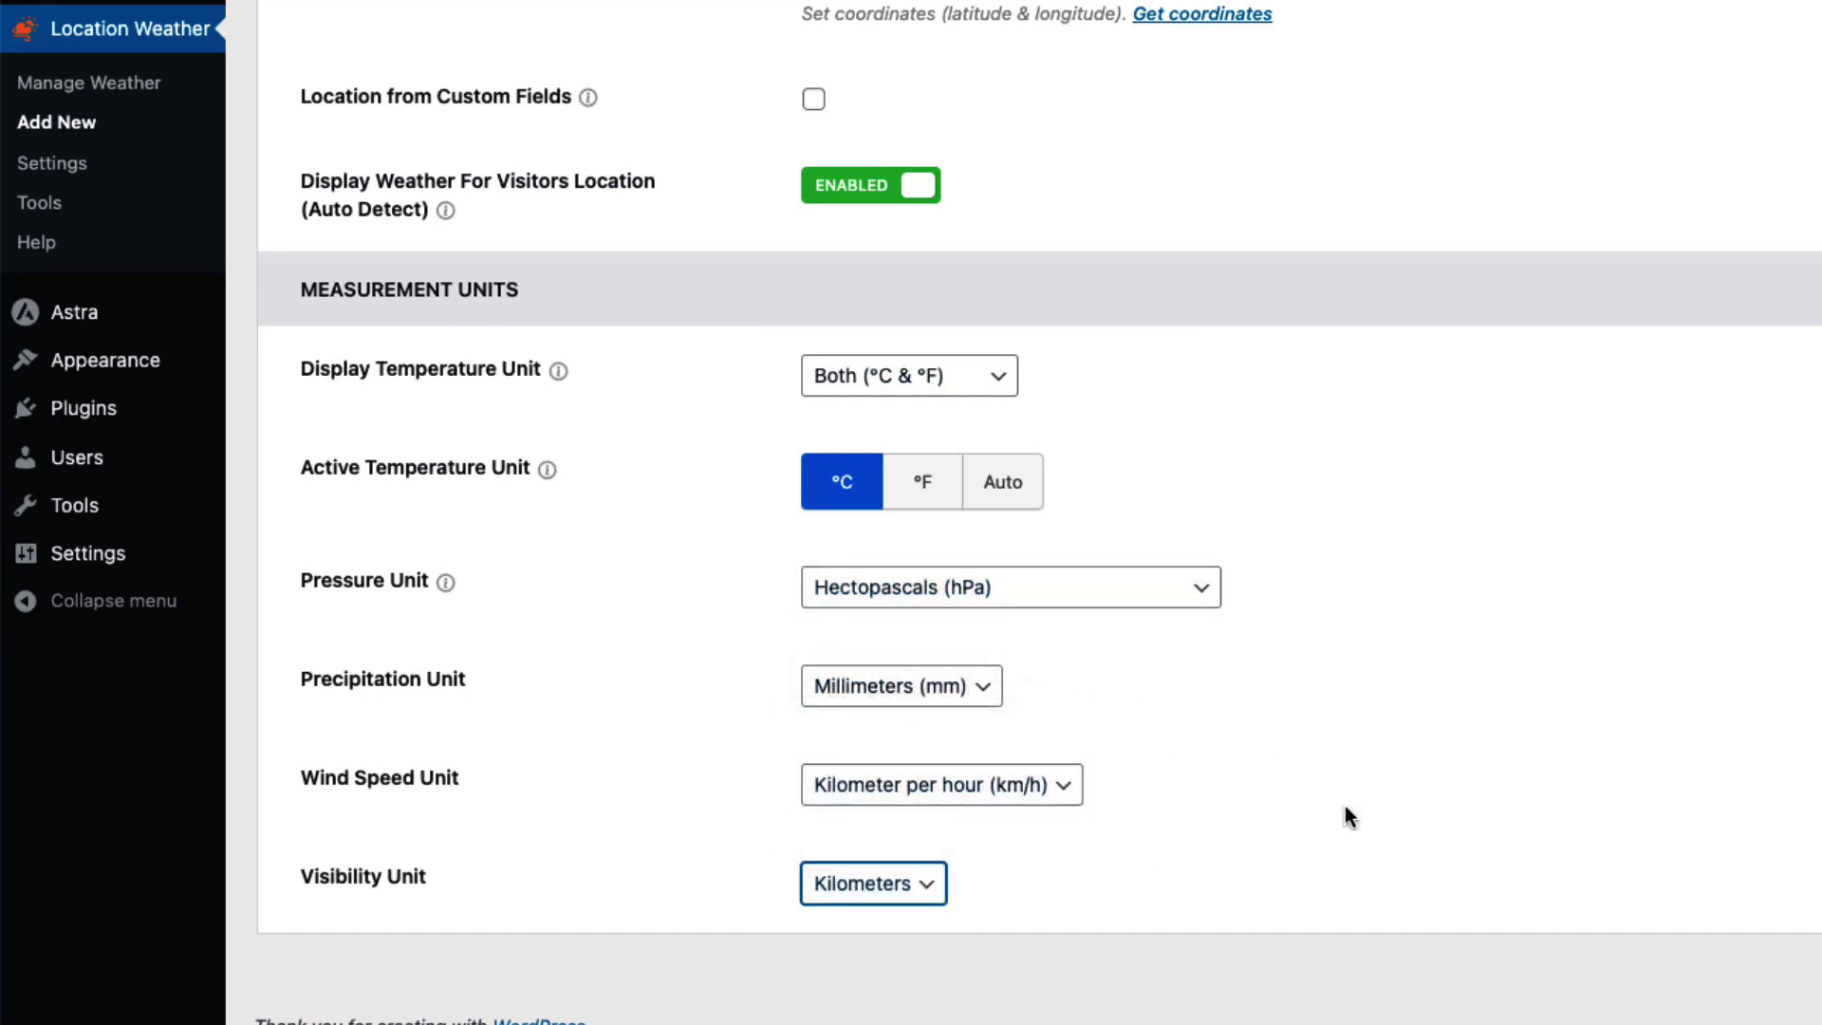
# Step: Set the active temperature unit to Auto, keeping Both, and switch to Display Options
pyautogui.click(912, 370)
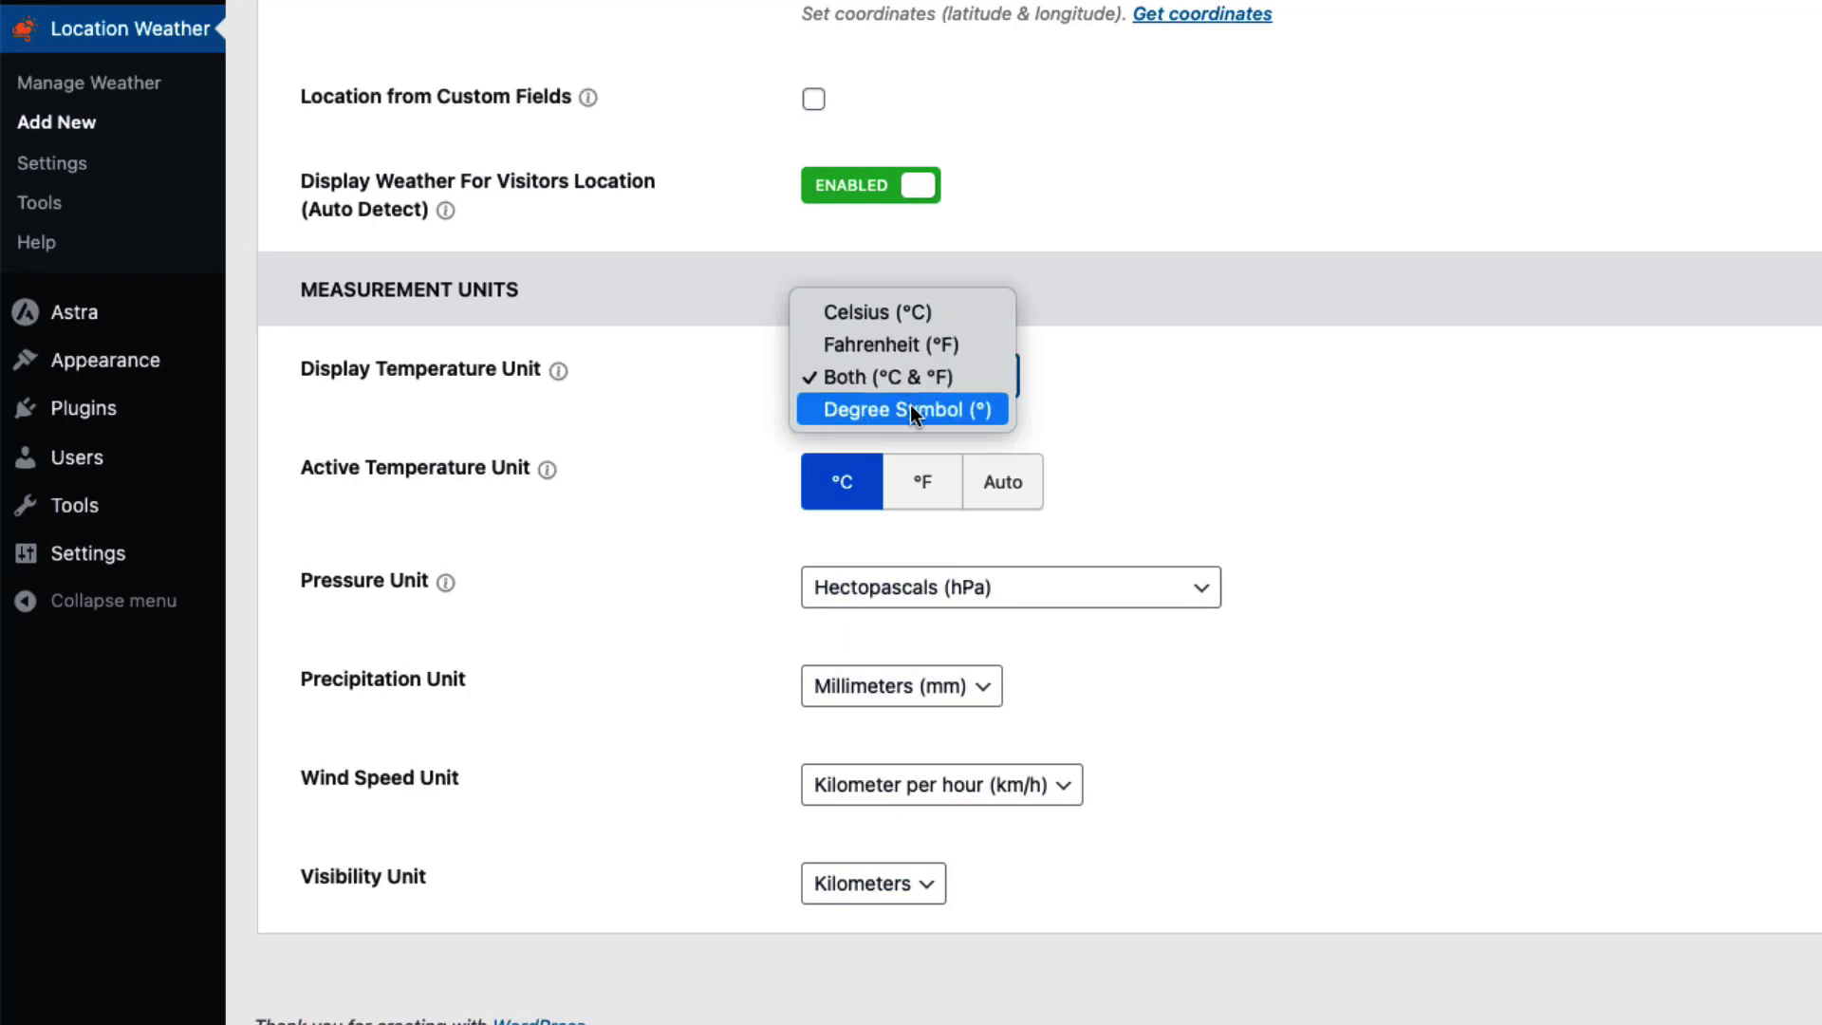
pyautogui.click(416, 486)
pyautogui.click(1028, 494)
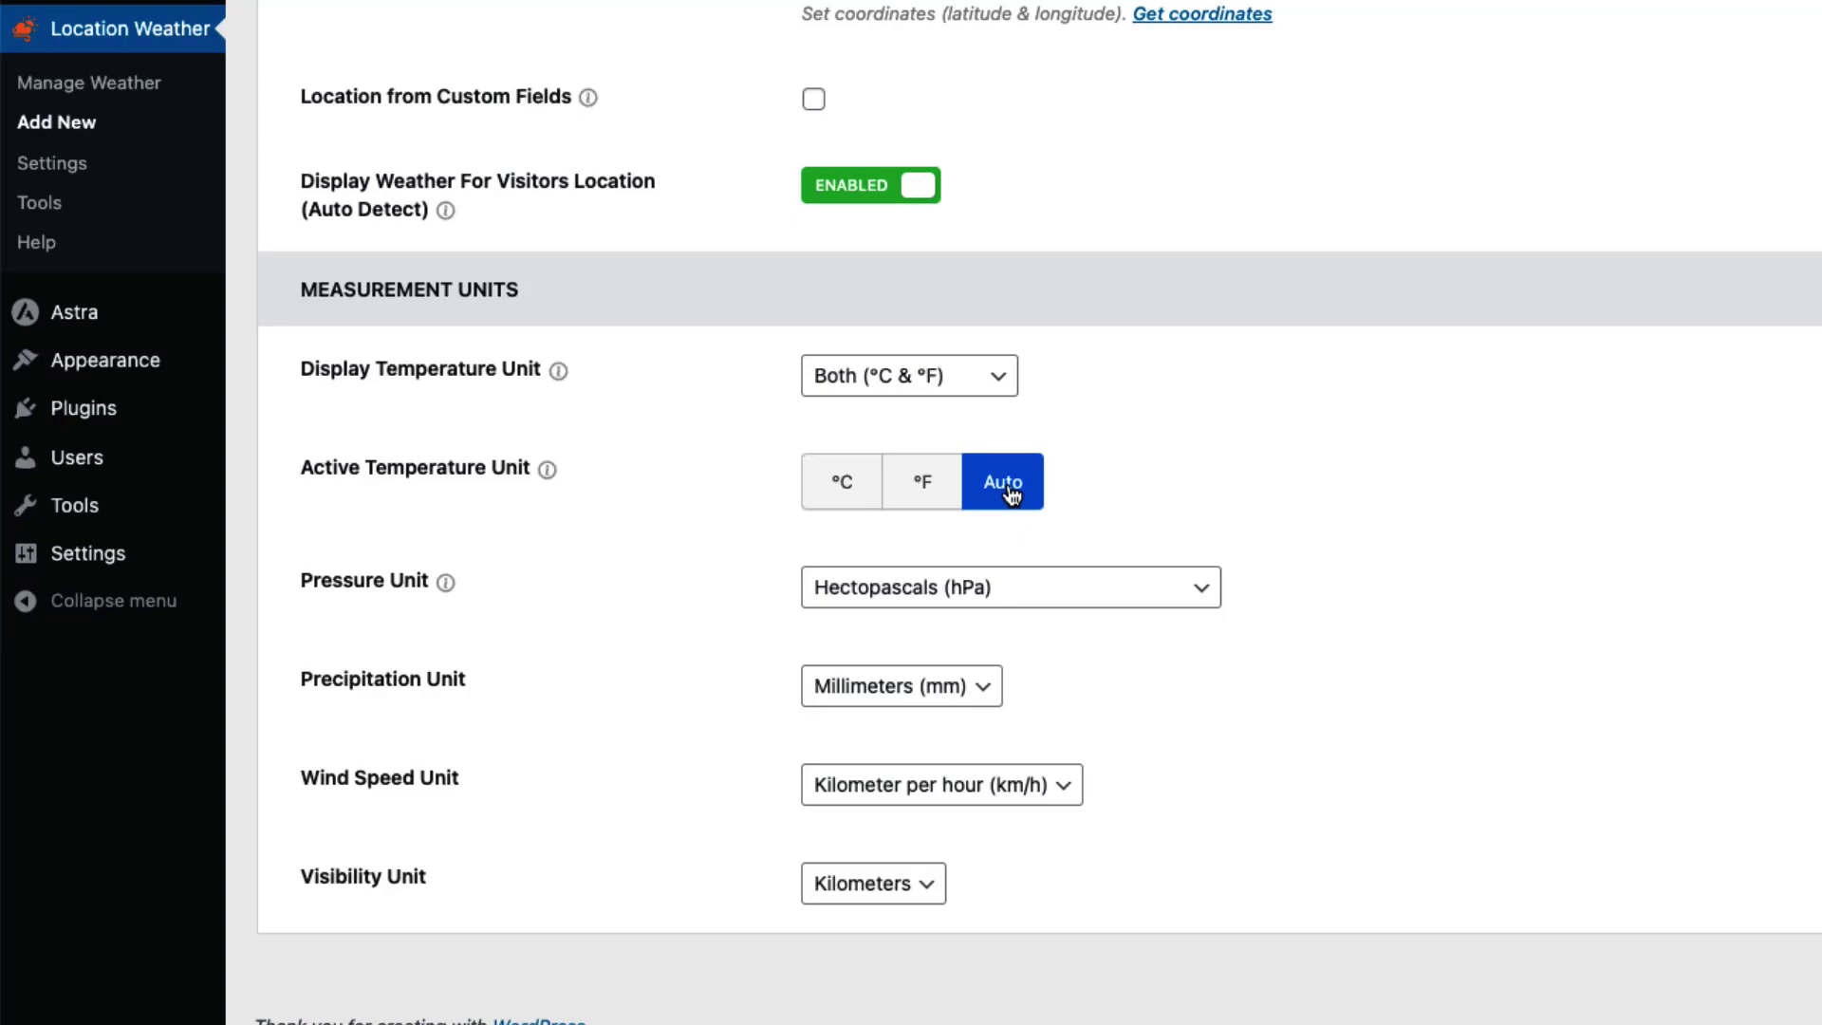
pyautogui.scroll(15, 977, 479)
pyautogui.click(667, 370)
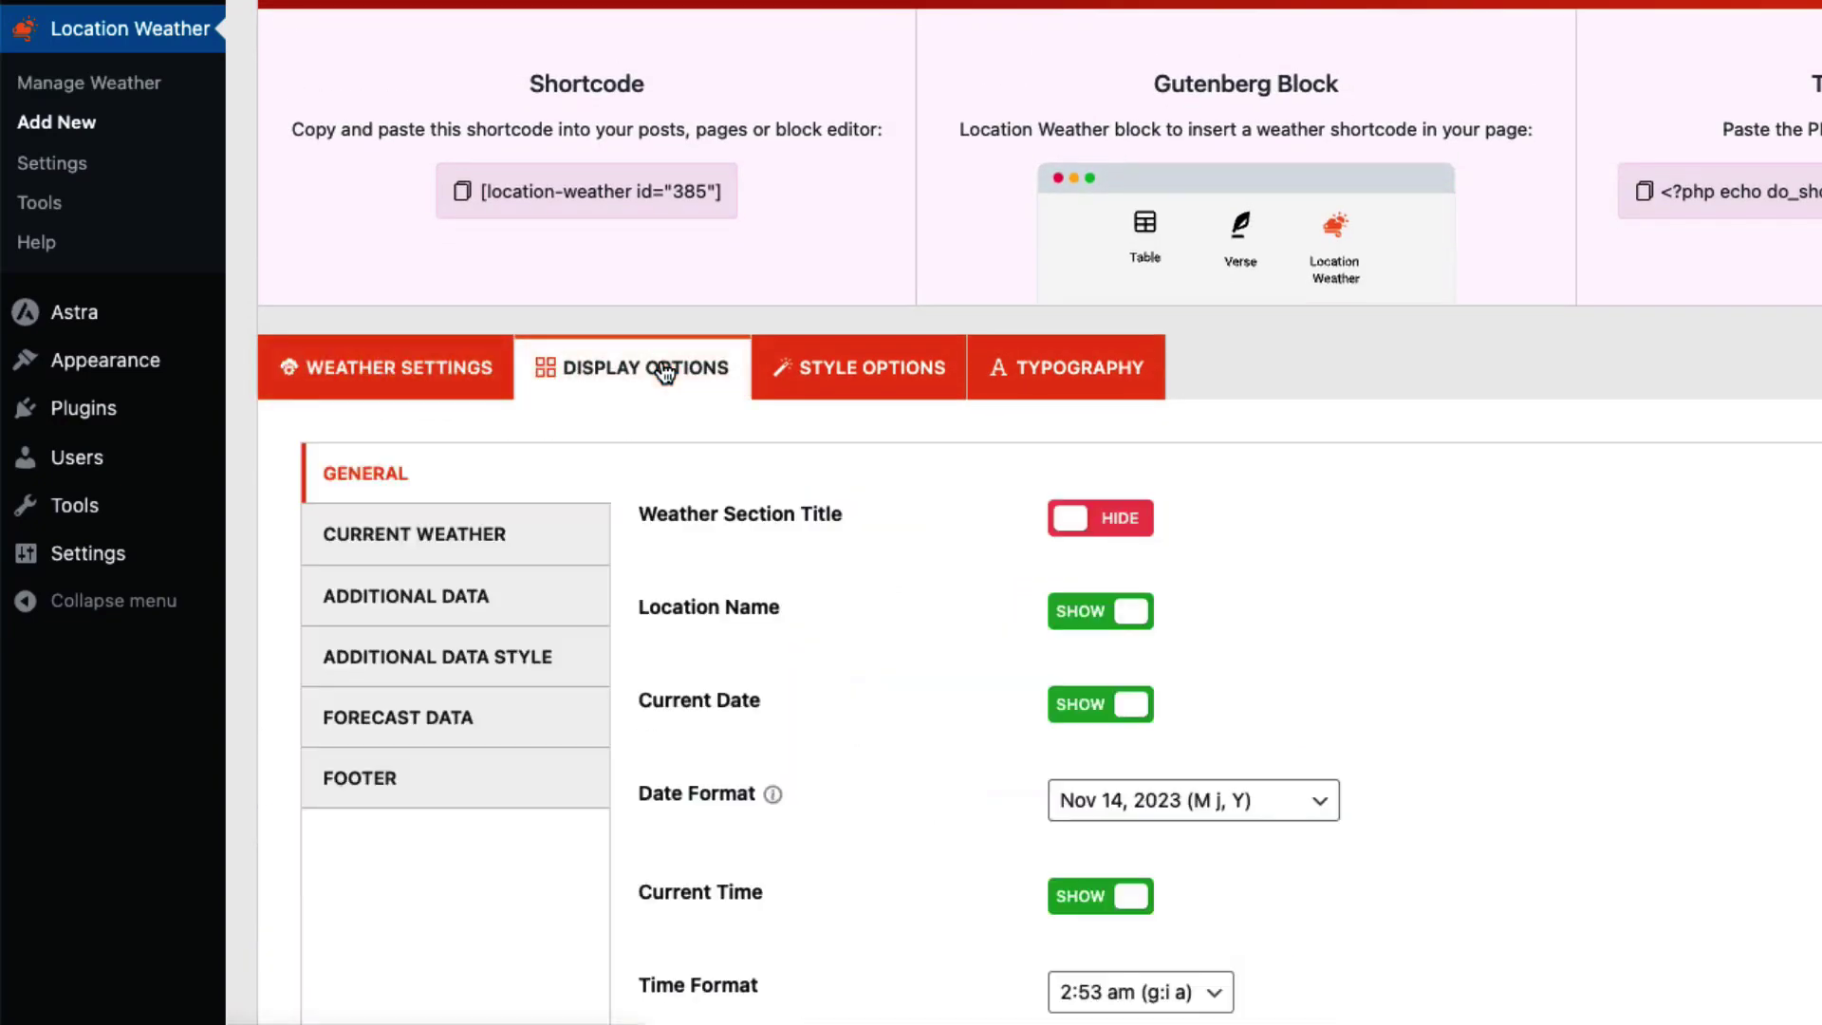
# Step: Keep English as the display language and show the Current Weather settings
pyautogui.scroll(-3, 532, 492)
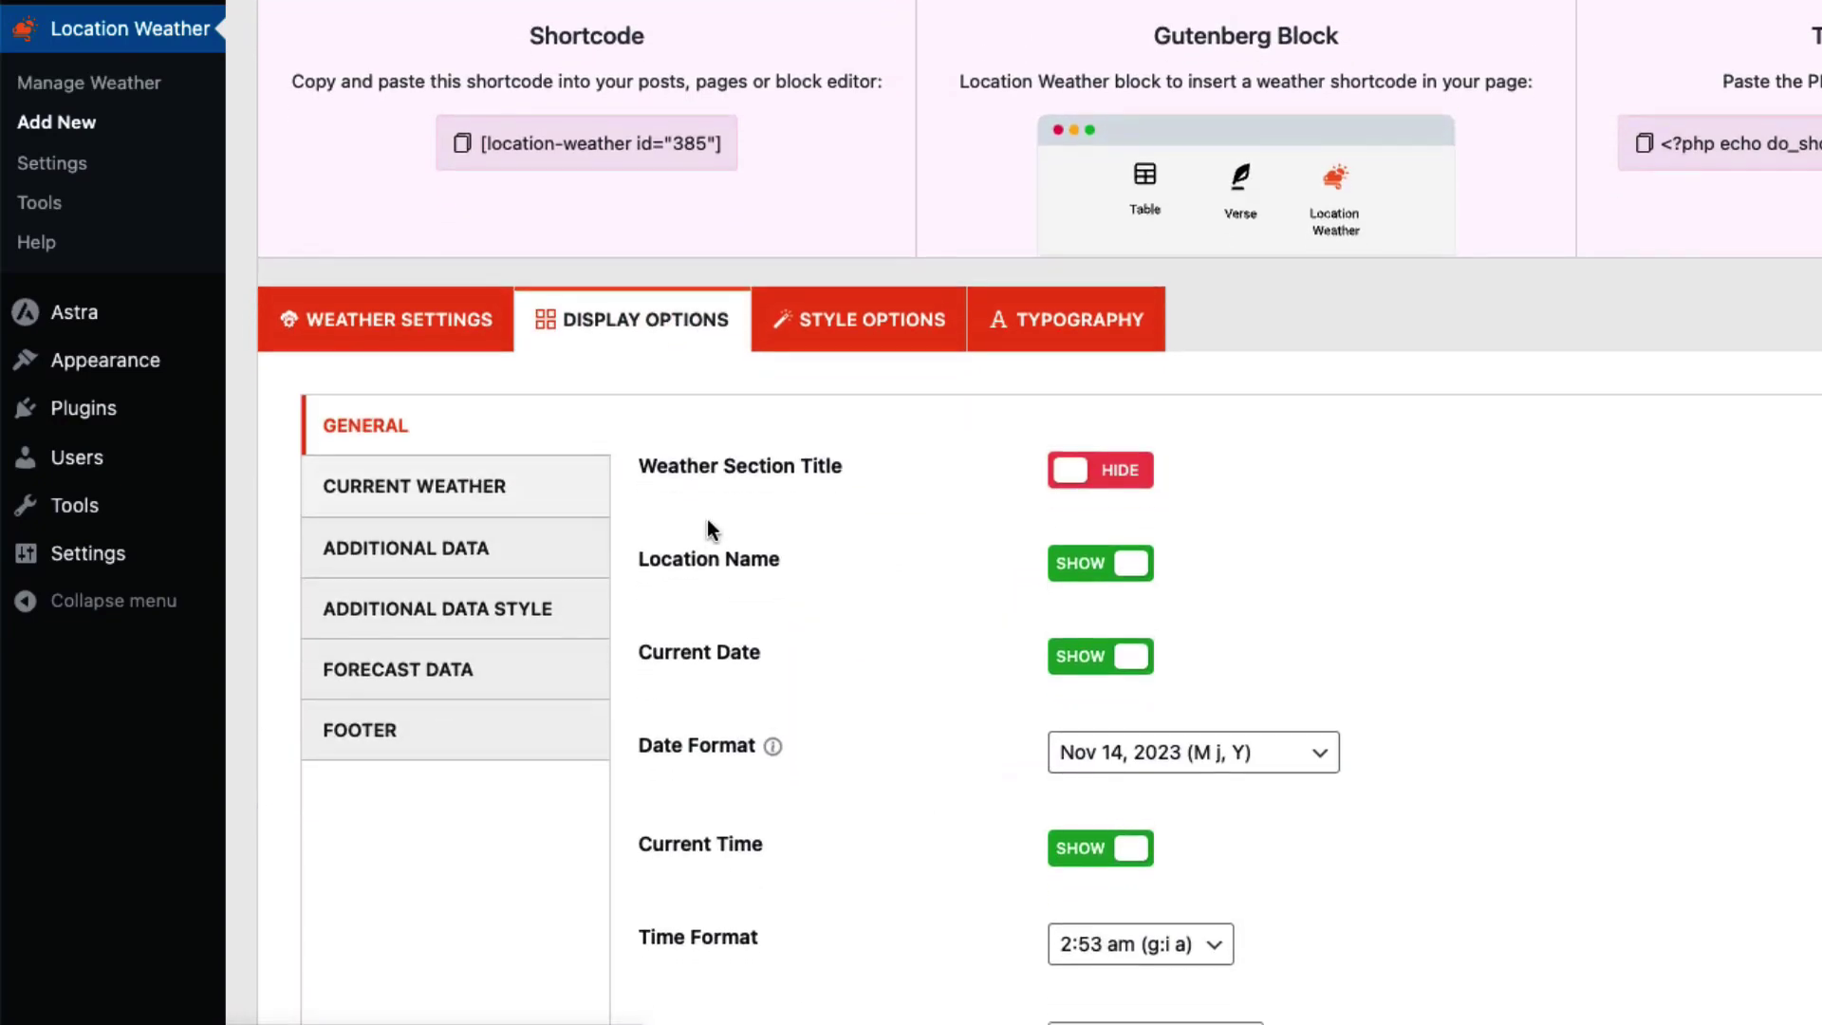
pyautogui.scroll(-4, 1061, 419)
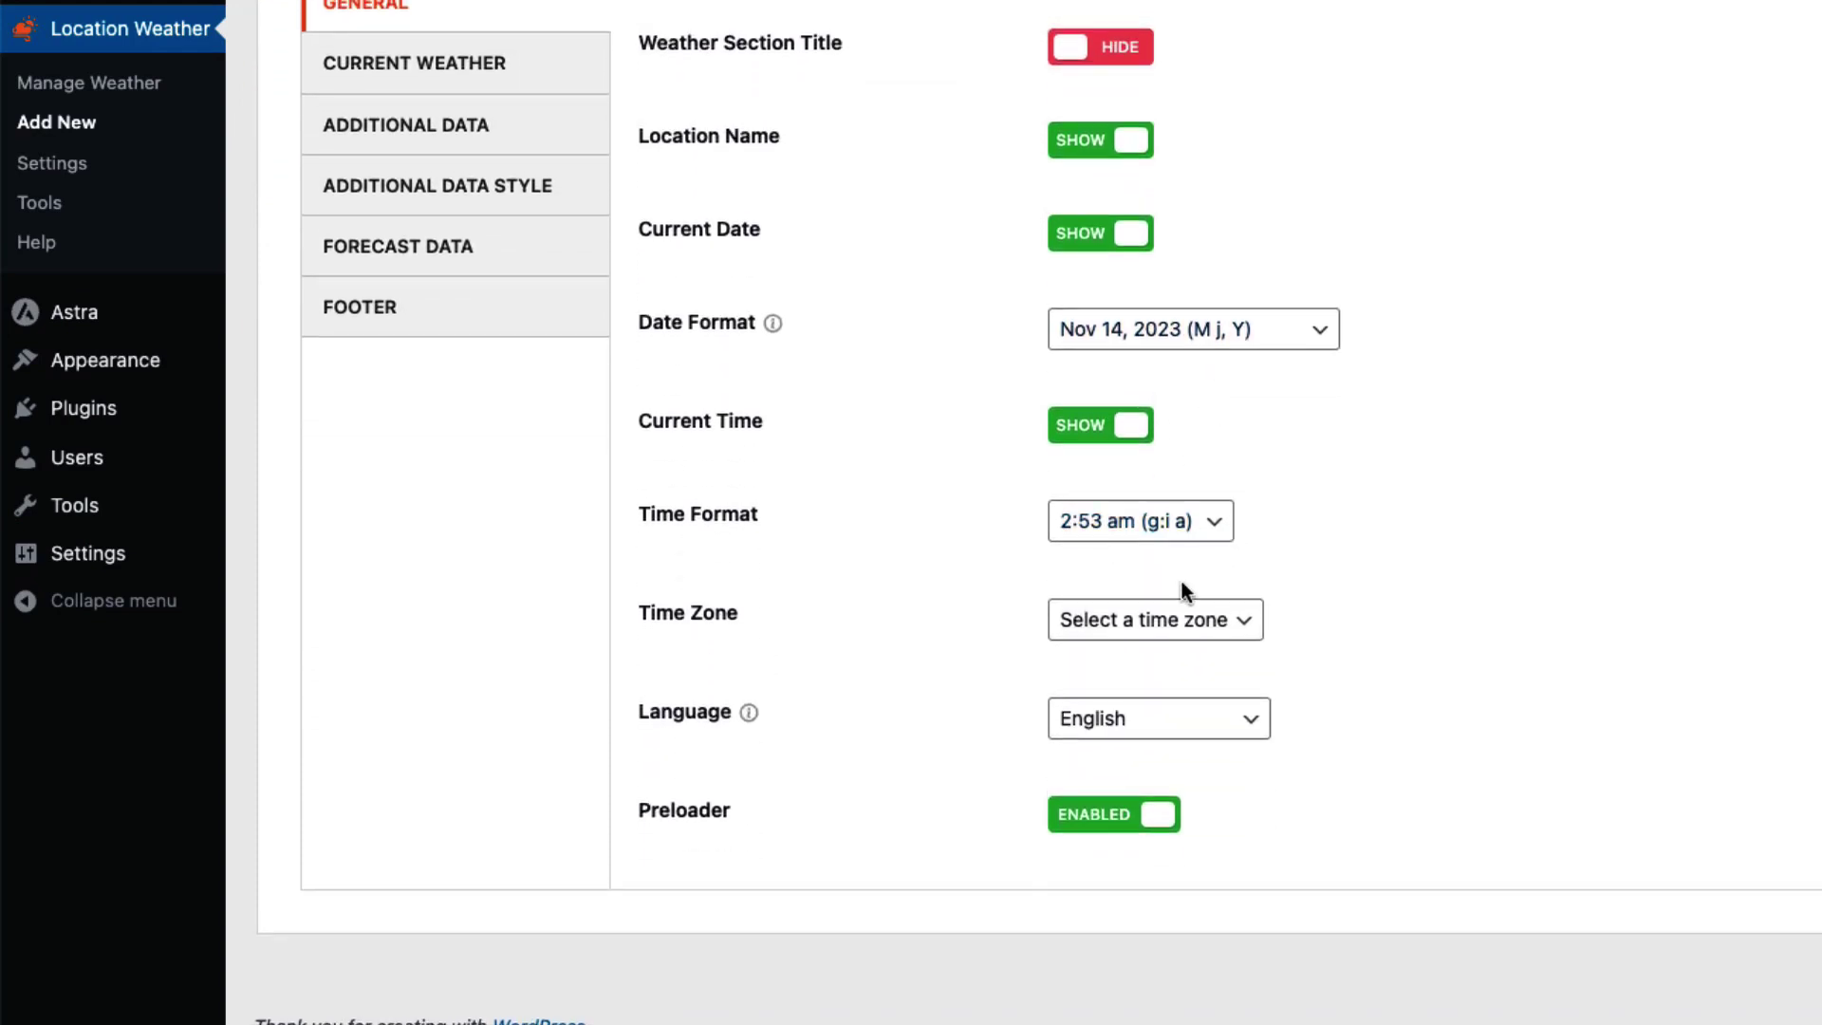
pyautogui.click(1197, 718)
pyautogui.click(1611, 657)
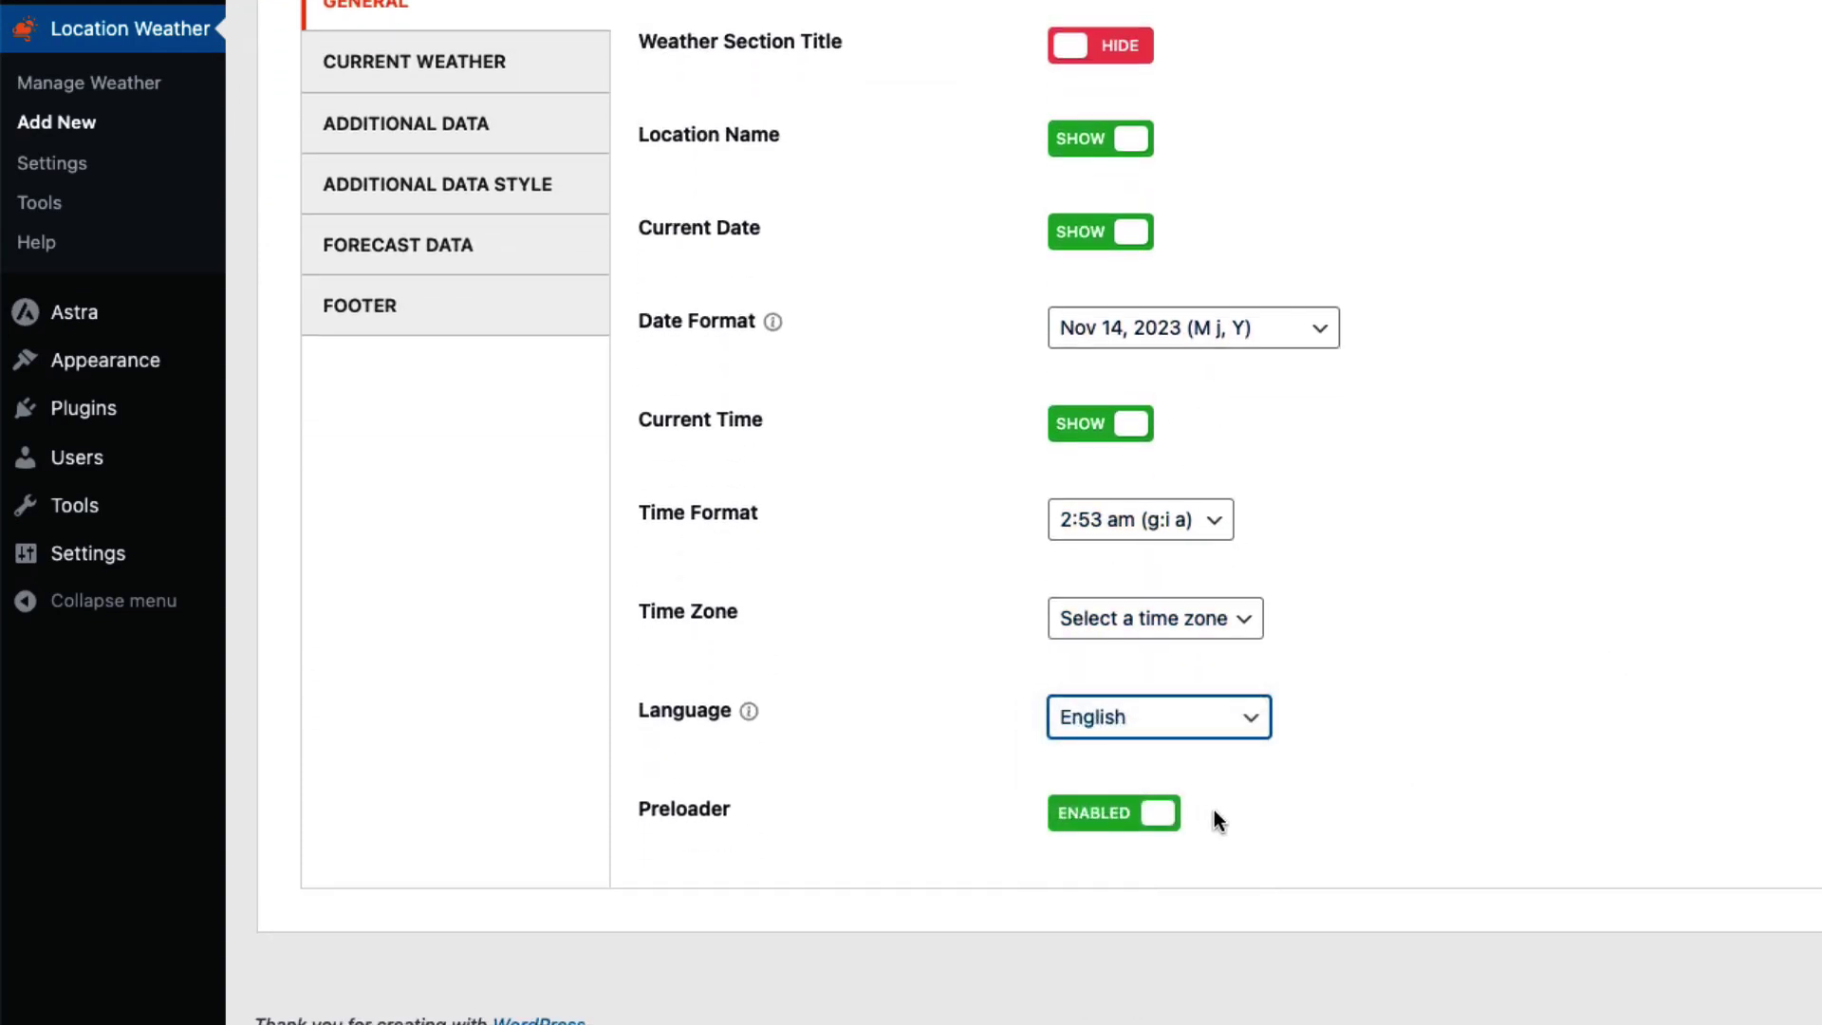
pyautogui.scroll(3, 854, 474)
pyautogui.click(505, 218)
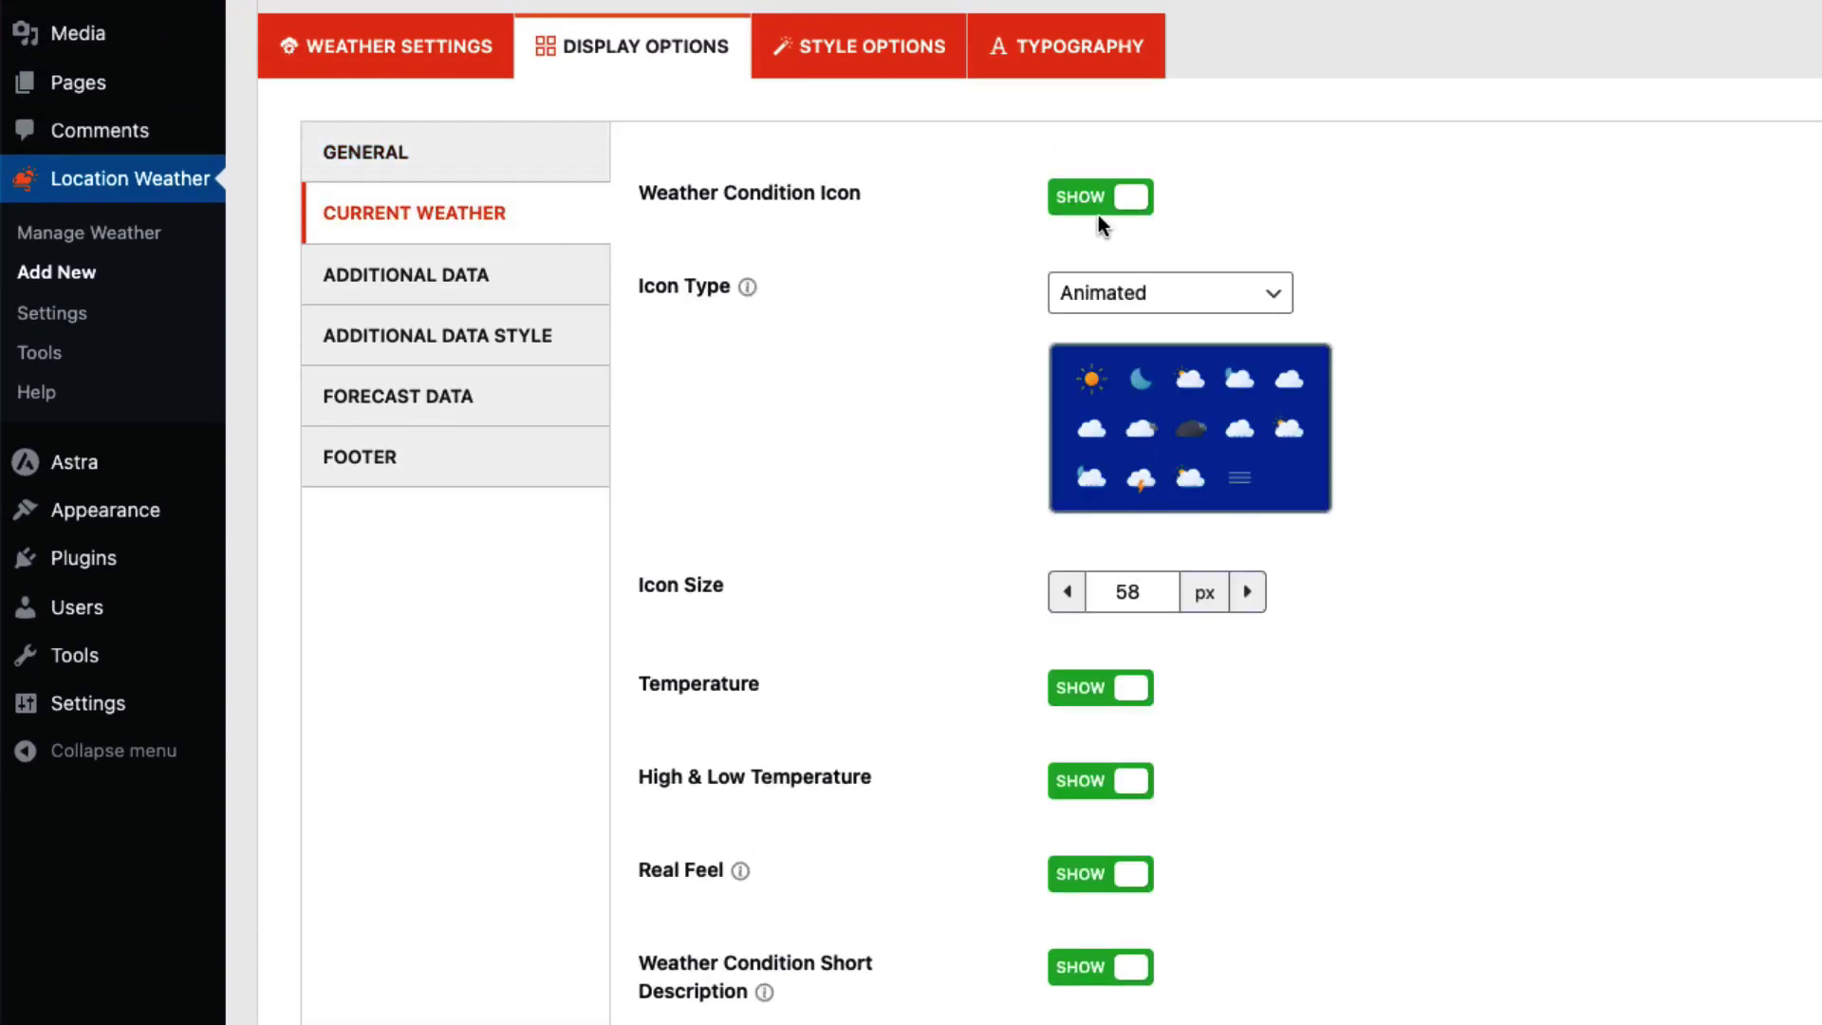
# Step: Try the Fill icon type, then set the weather icons back to Animated
pyautogui.click(1135, 292)
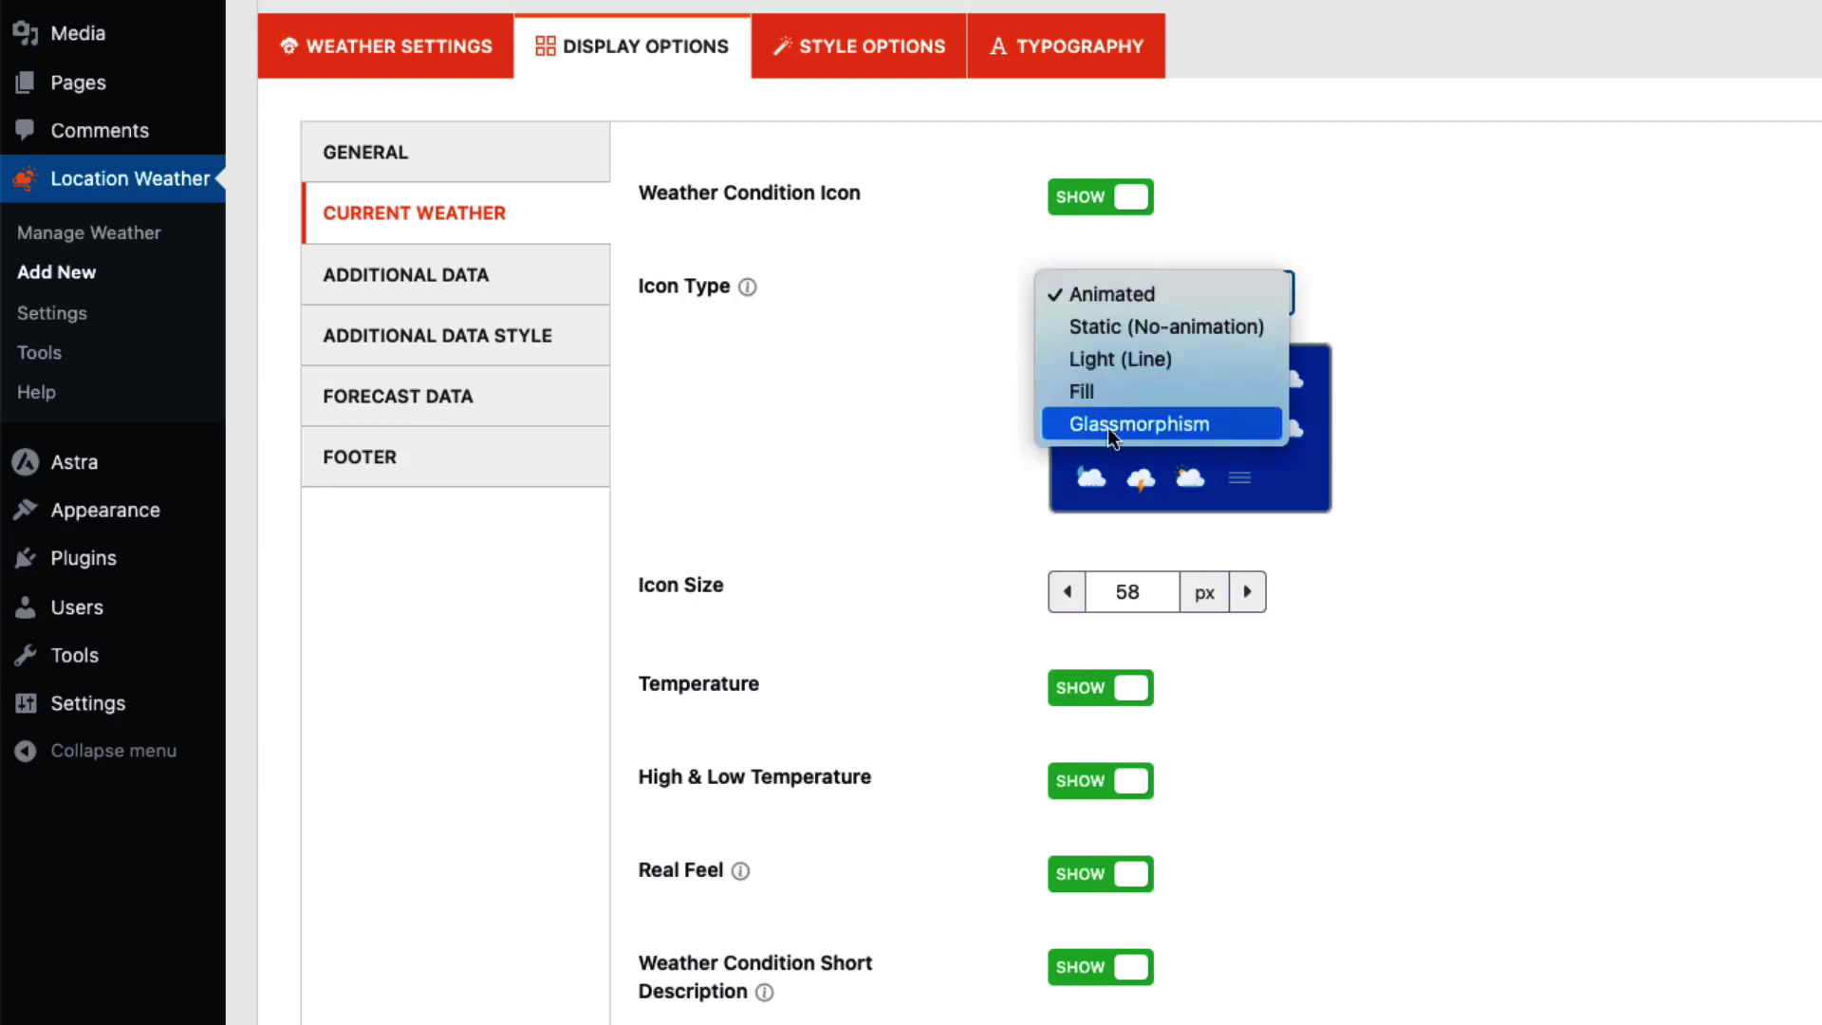
pyautogui.click(1106, 391)
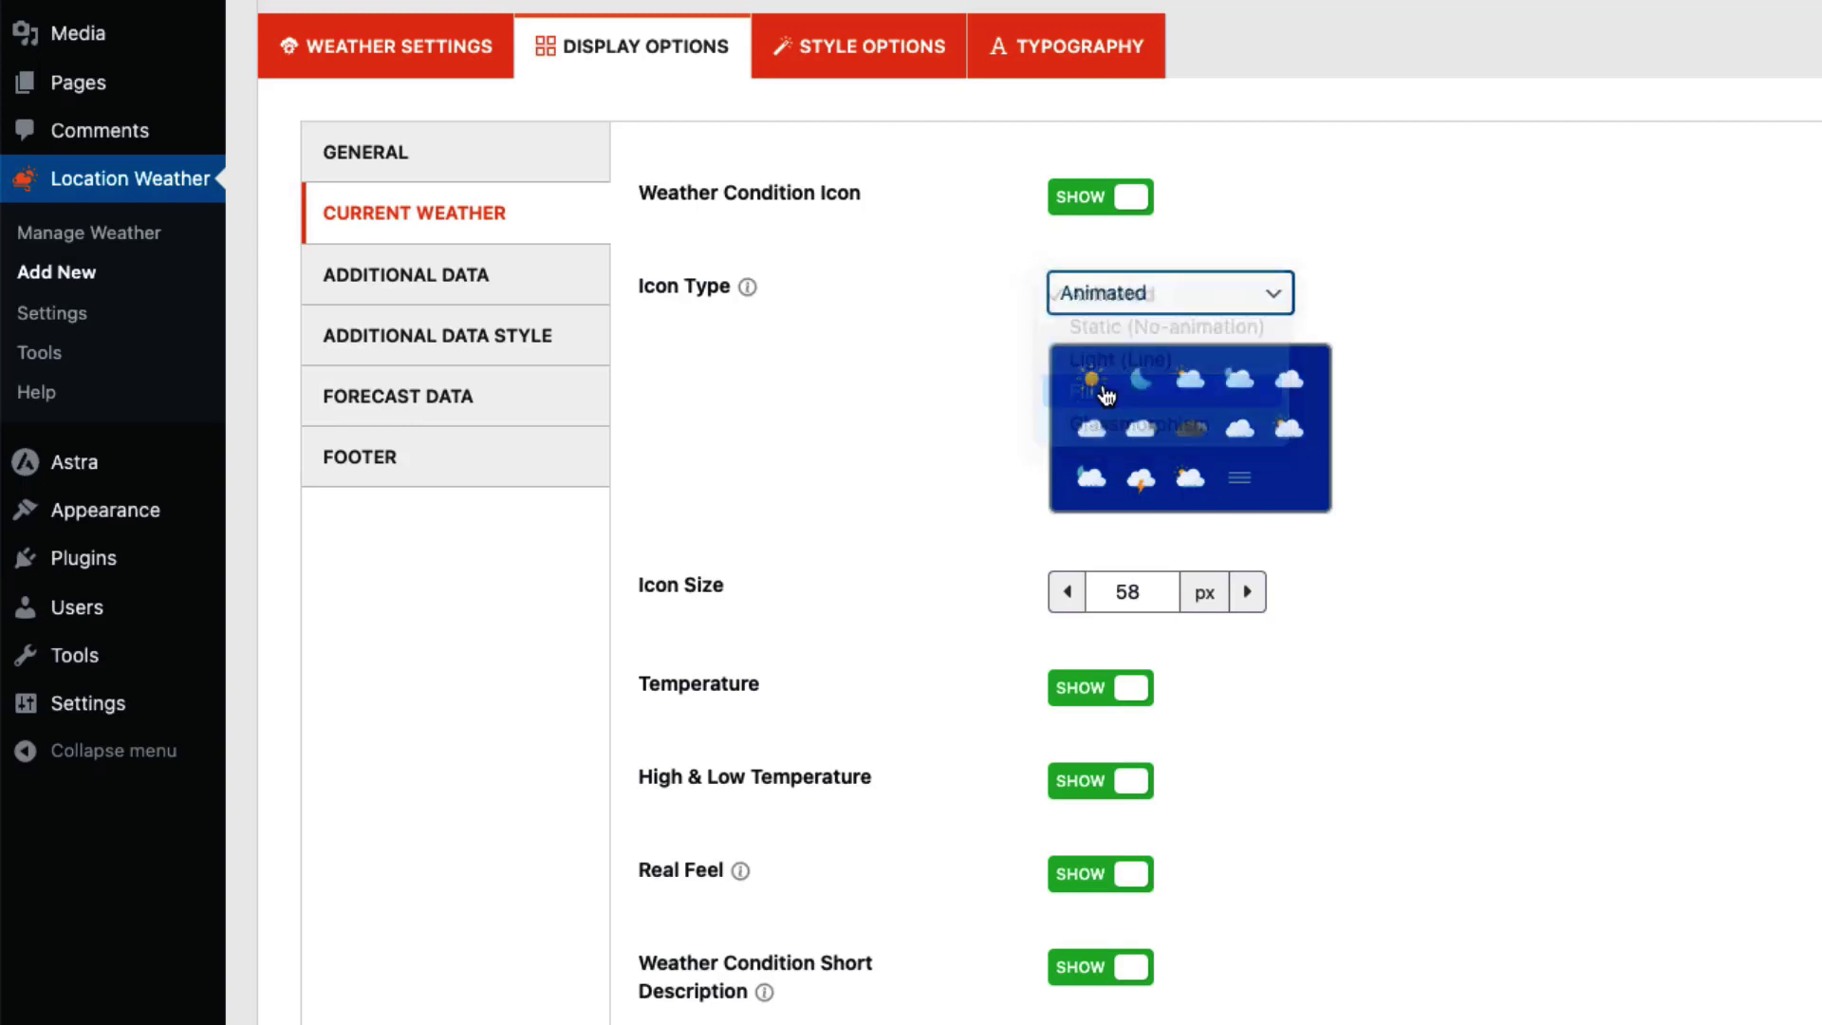
pyautogui.click(1122, 602)
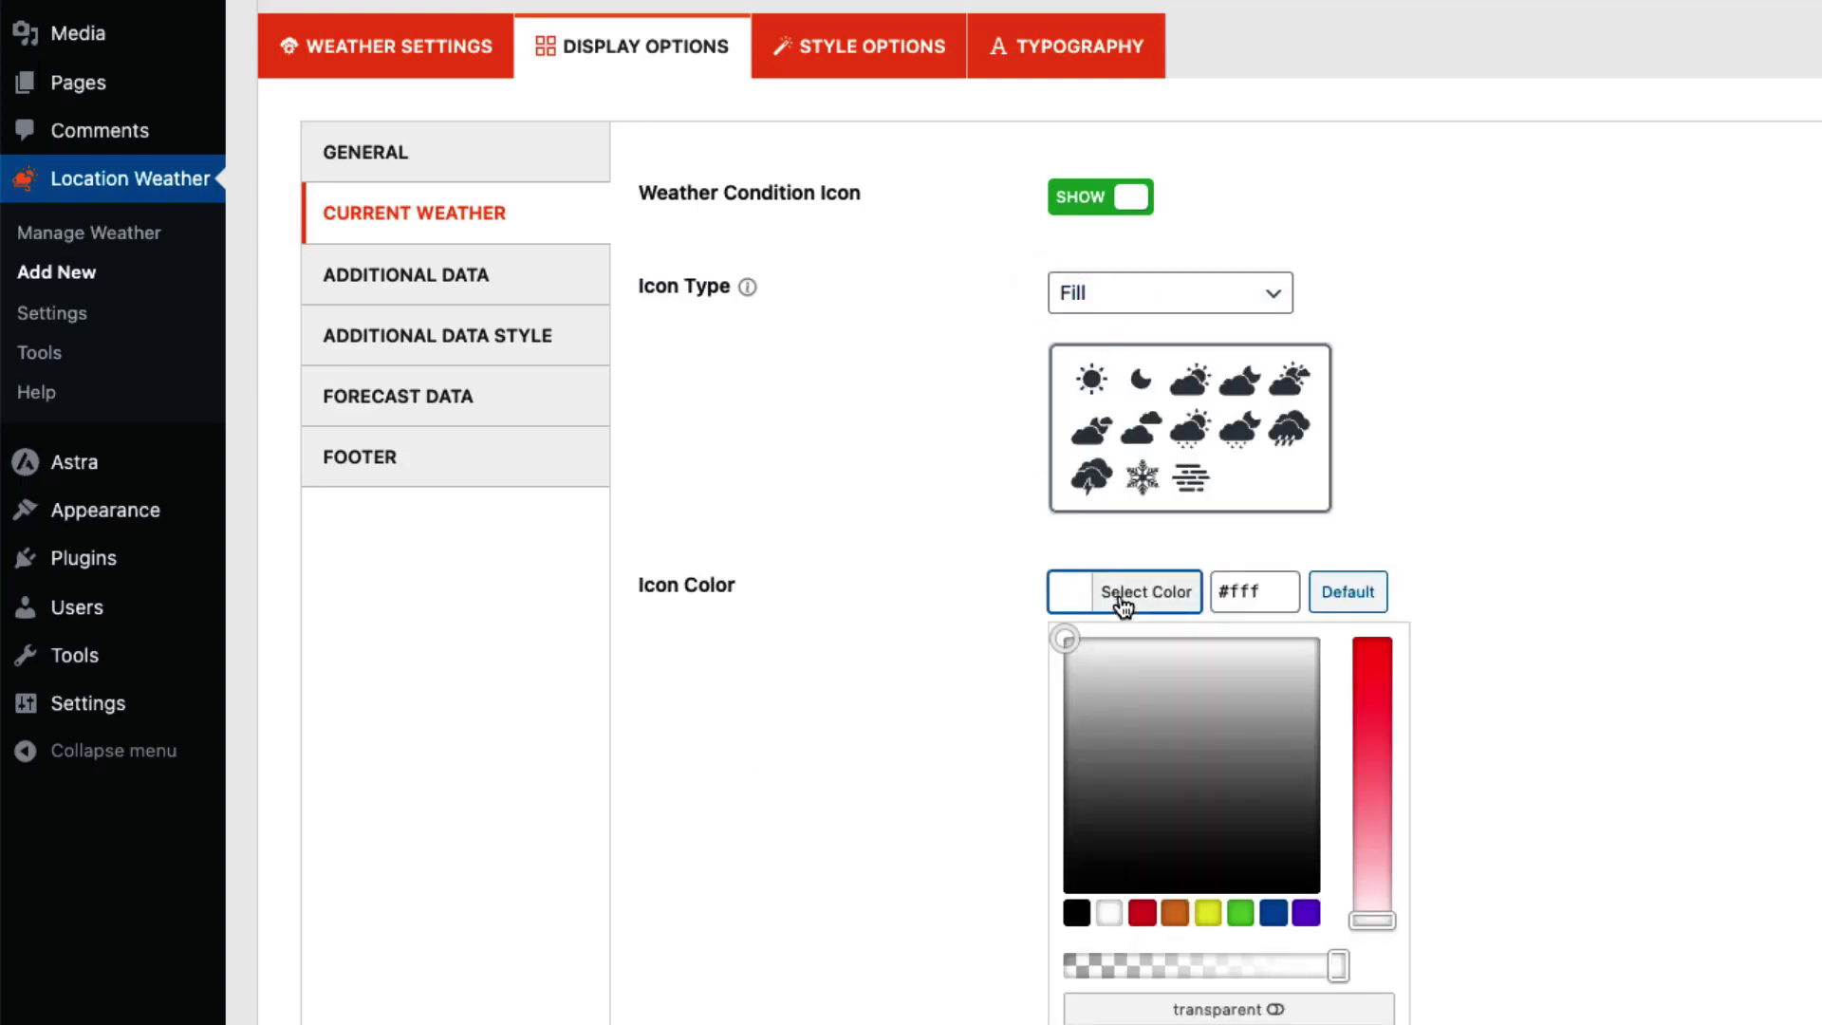
pyautogui.click(1369, 527)
pyautogui.click(1134, 296)
pyautogui.click(1120, 193)
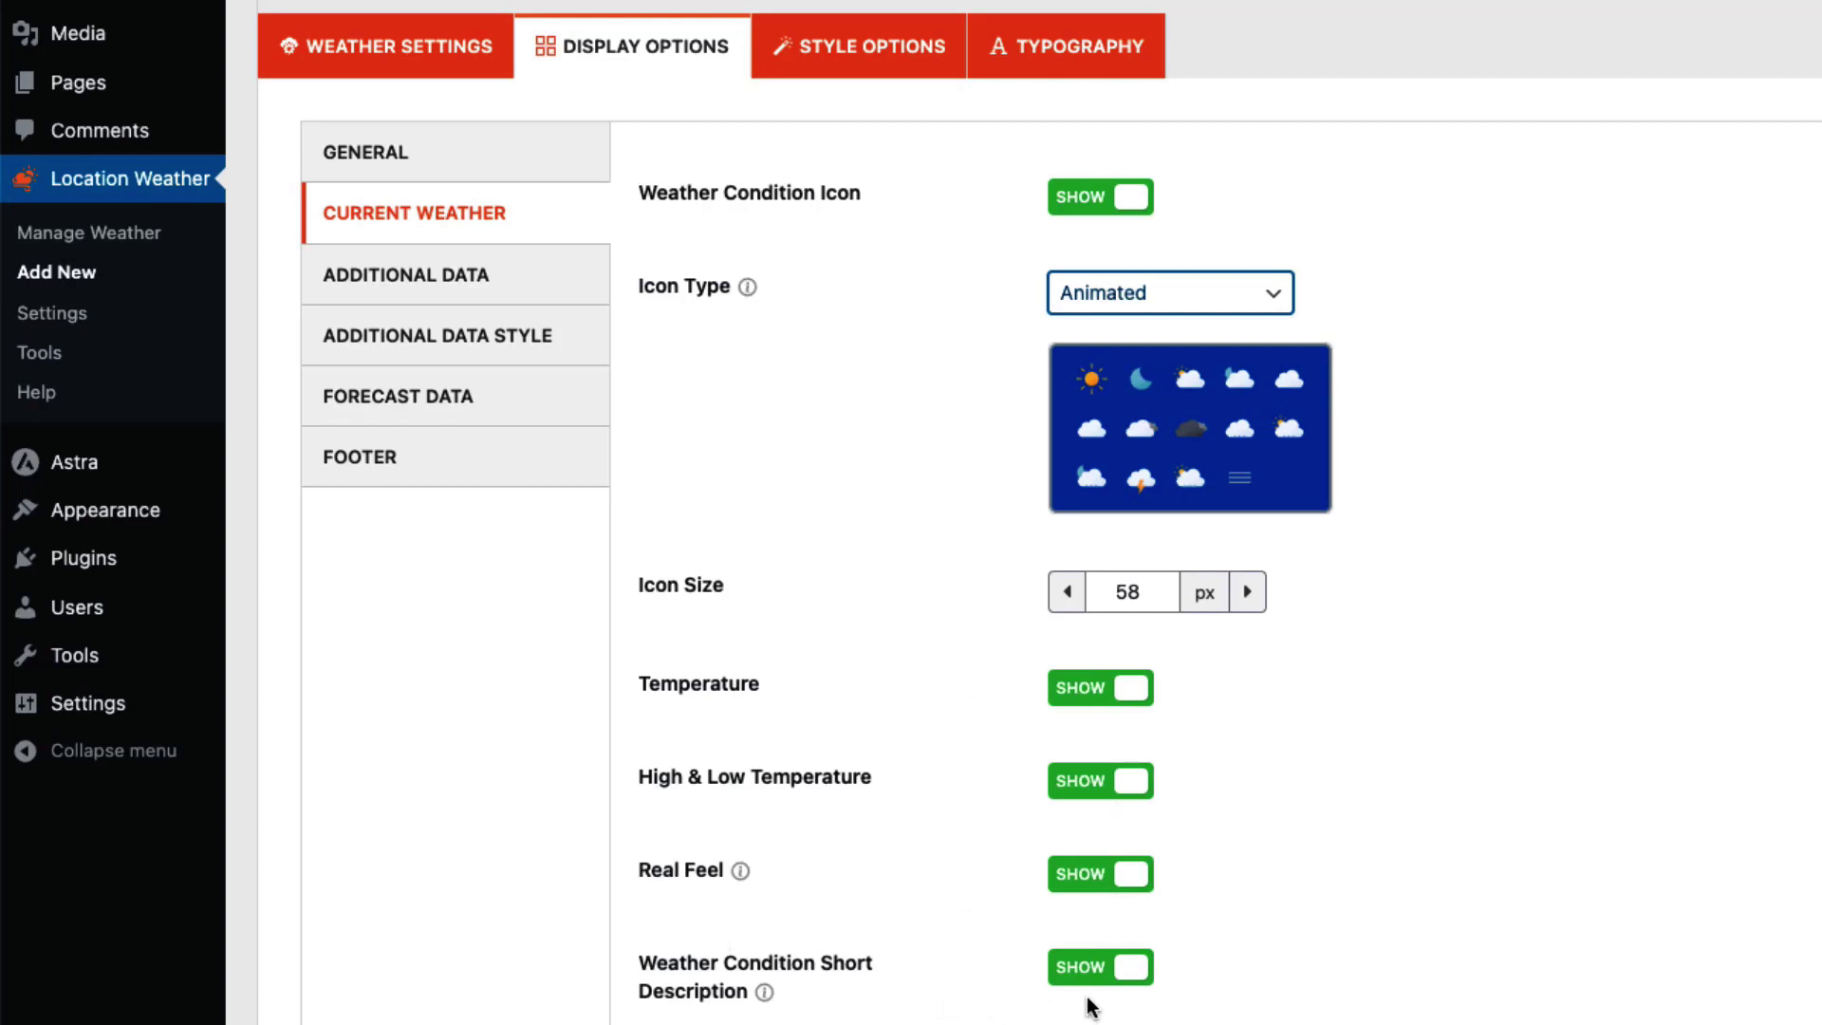
pyautogui.scroll(1, 809, 598)
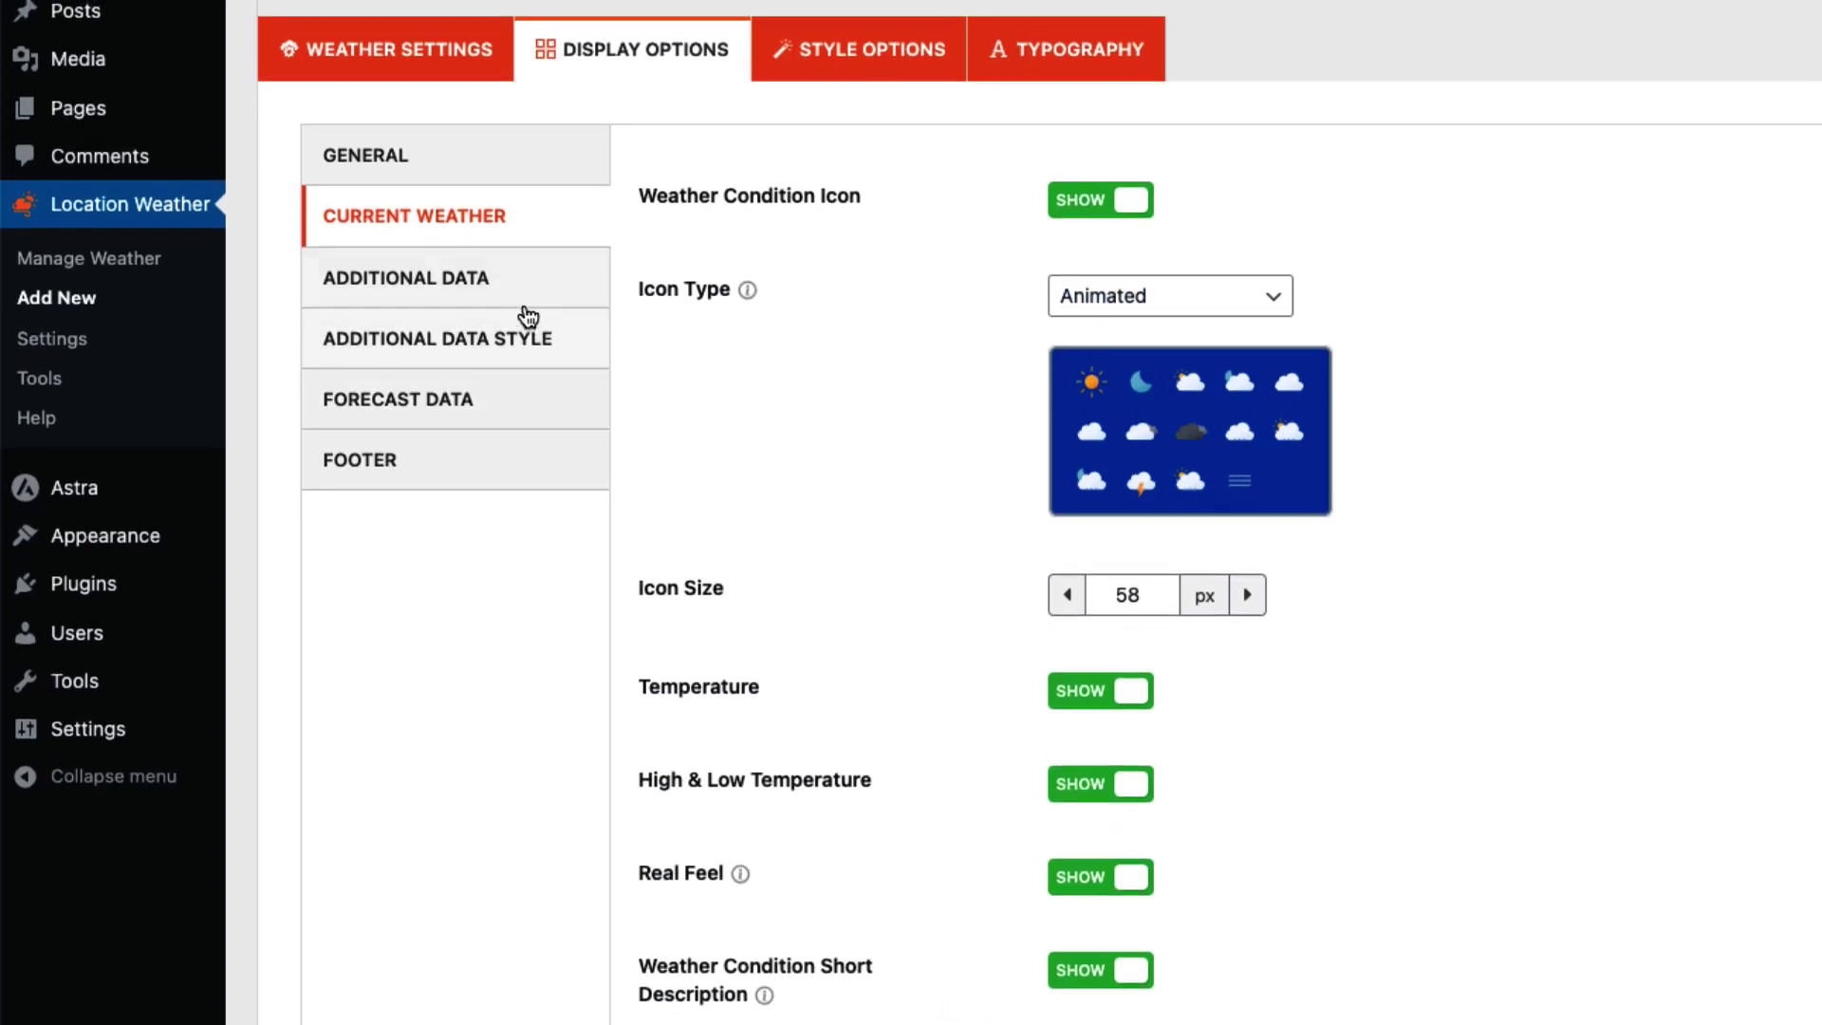
# Step: In Additional Data, toggle Pressure off and back on and review the data toggles
pyautogui.click(521, 300)
pyautogui.click(1091, 197)
pyautogui.click(1091, 197)
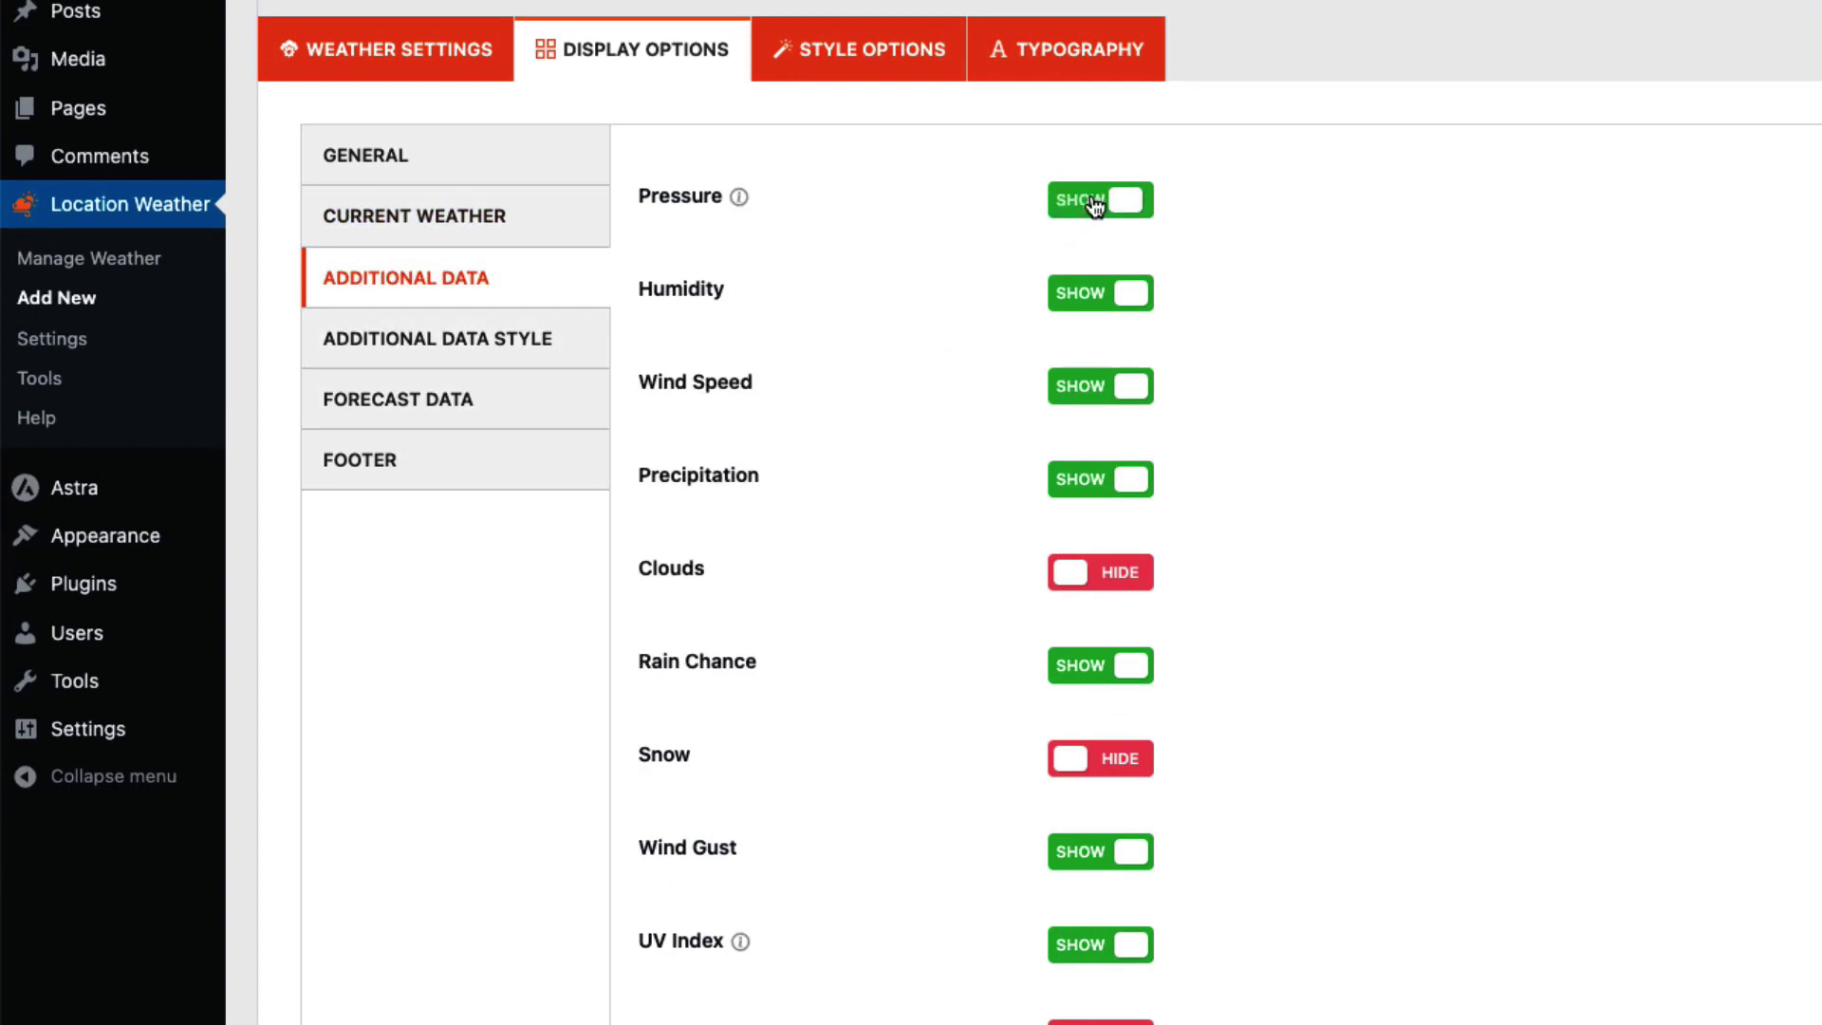
pyautogui.scroll(-3, 1261, 484)
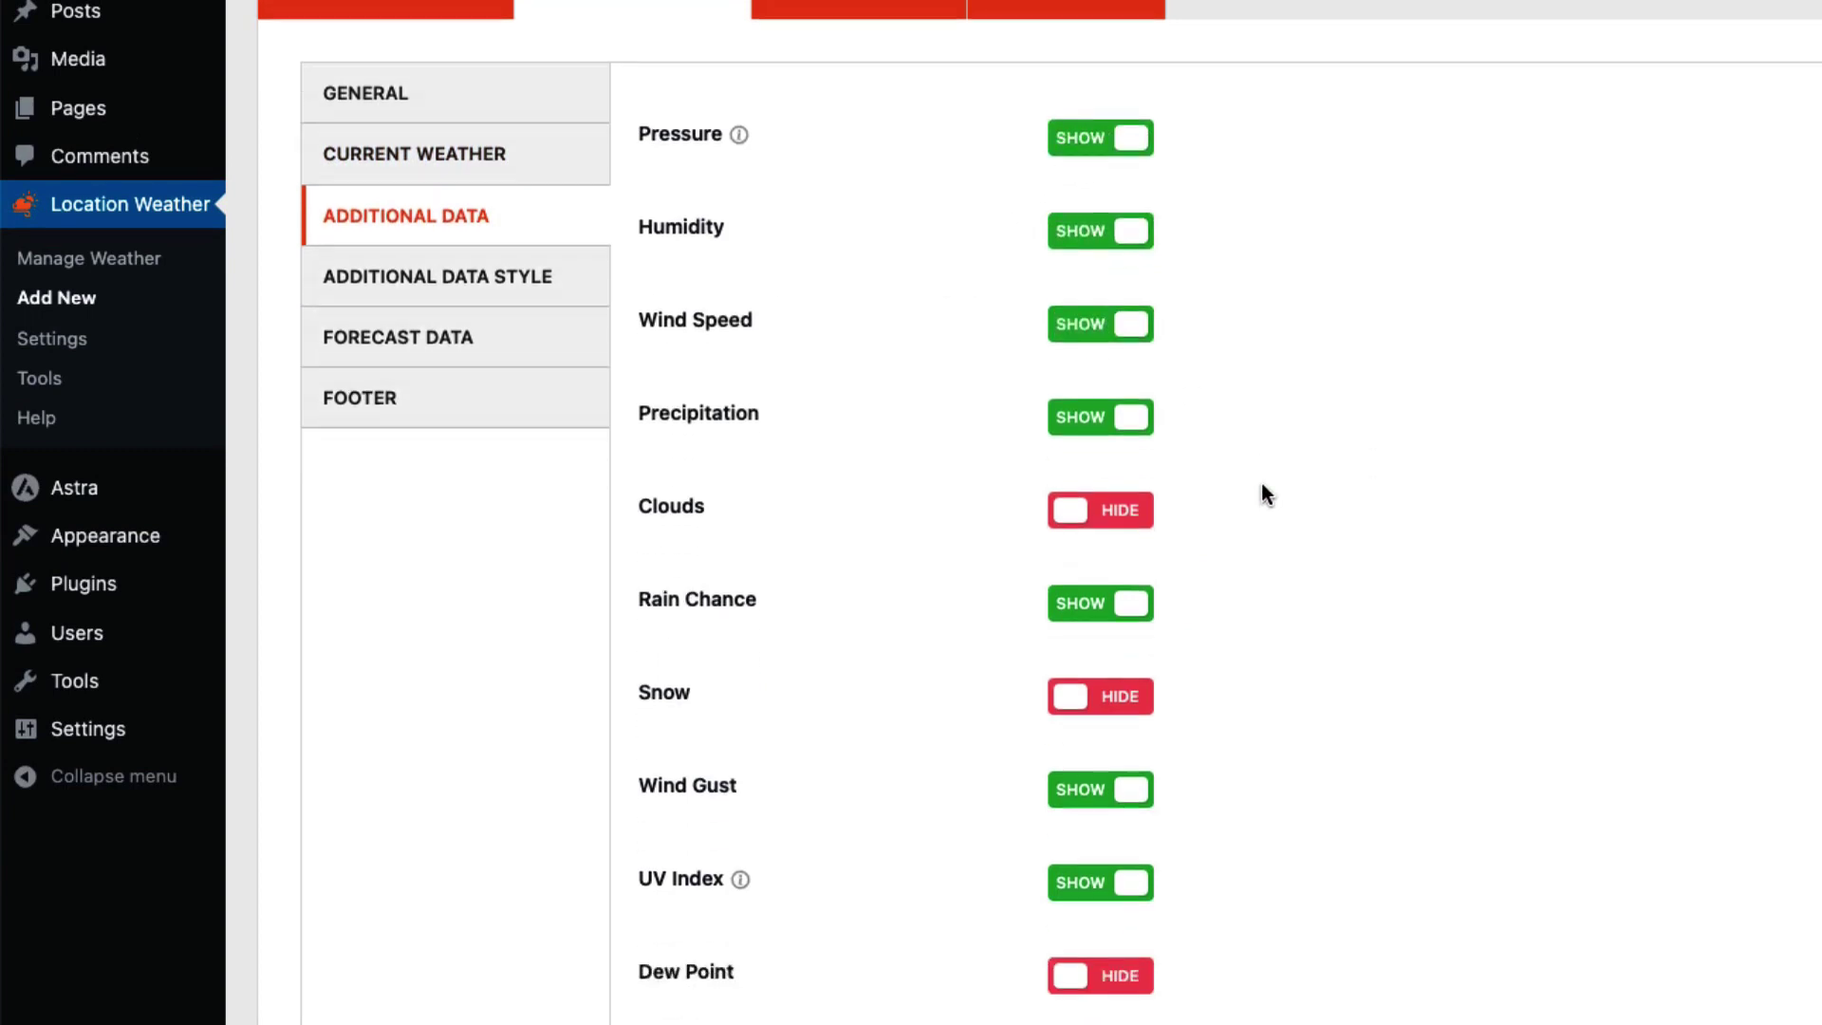
pyautogui.scroll(-3, 1261, 484)
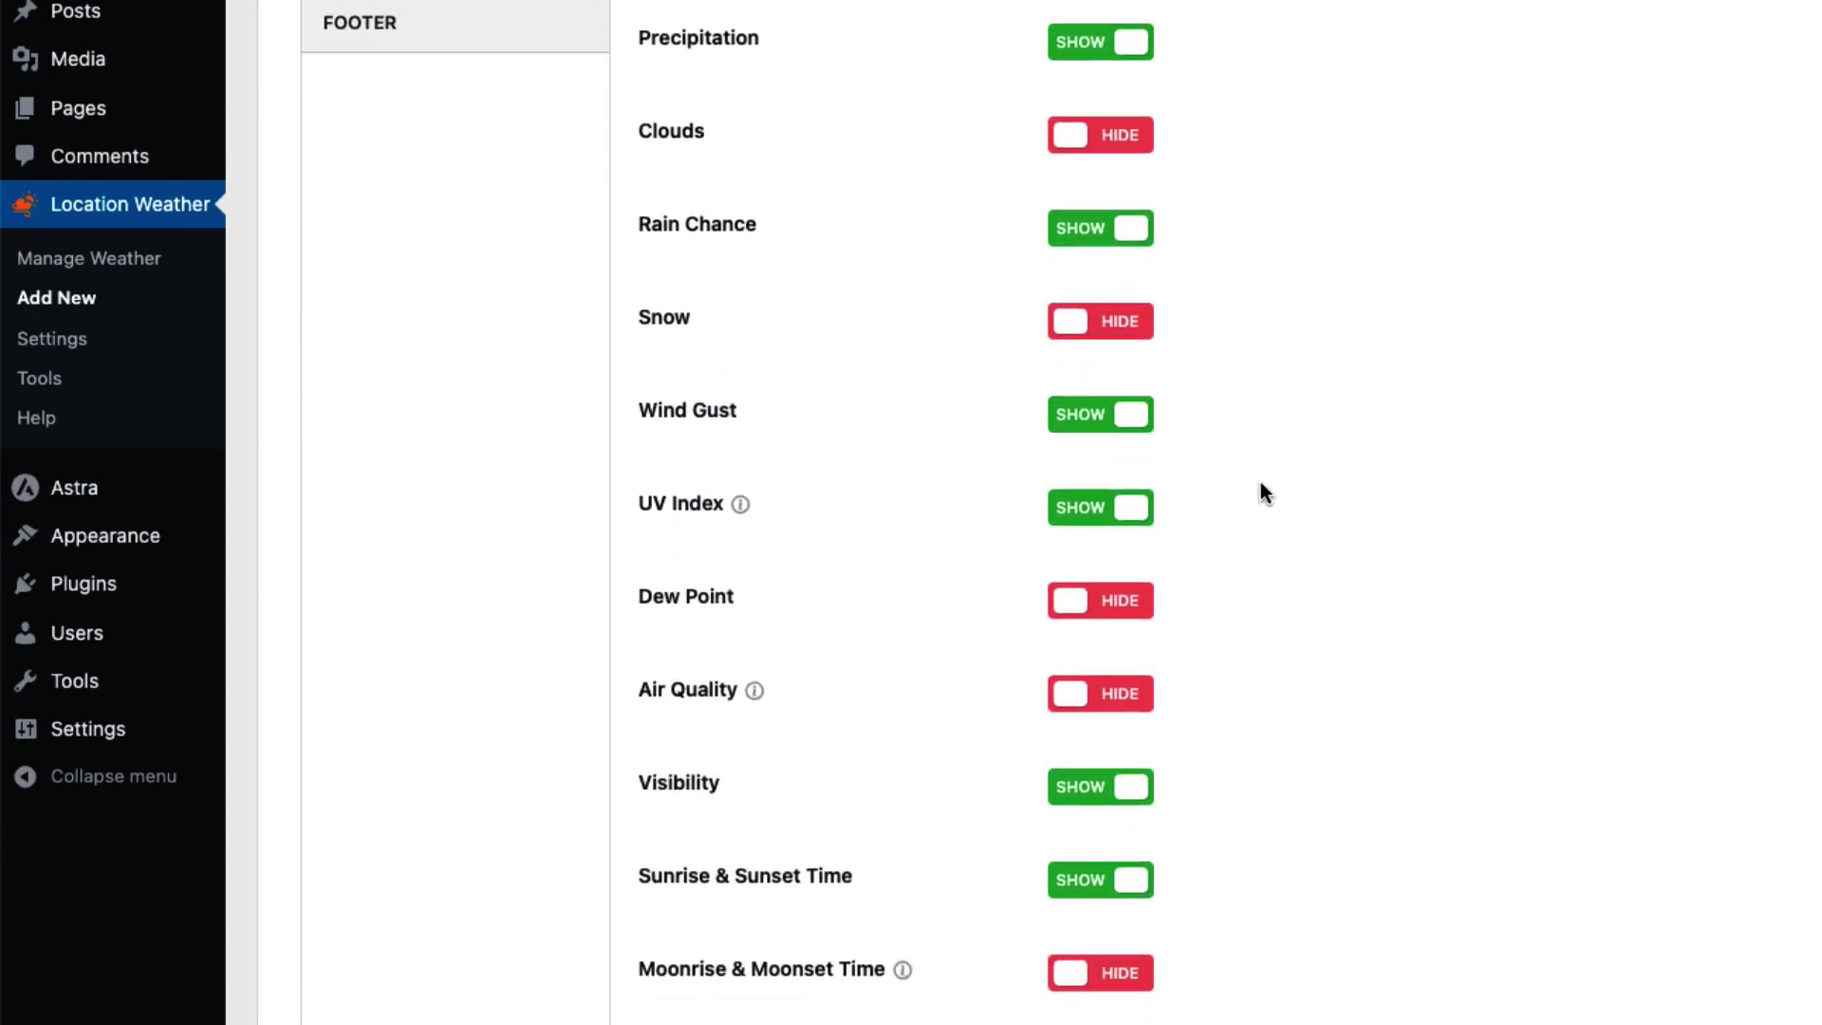
pyautogui.scroll(-1, 1262, 486)
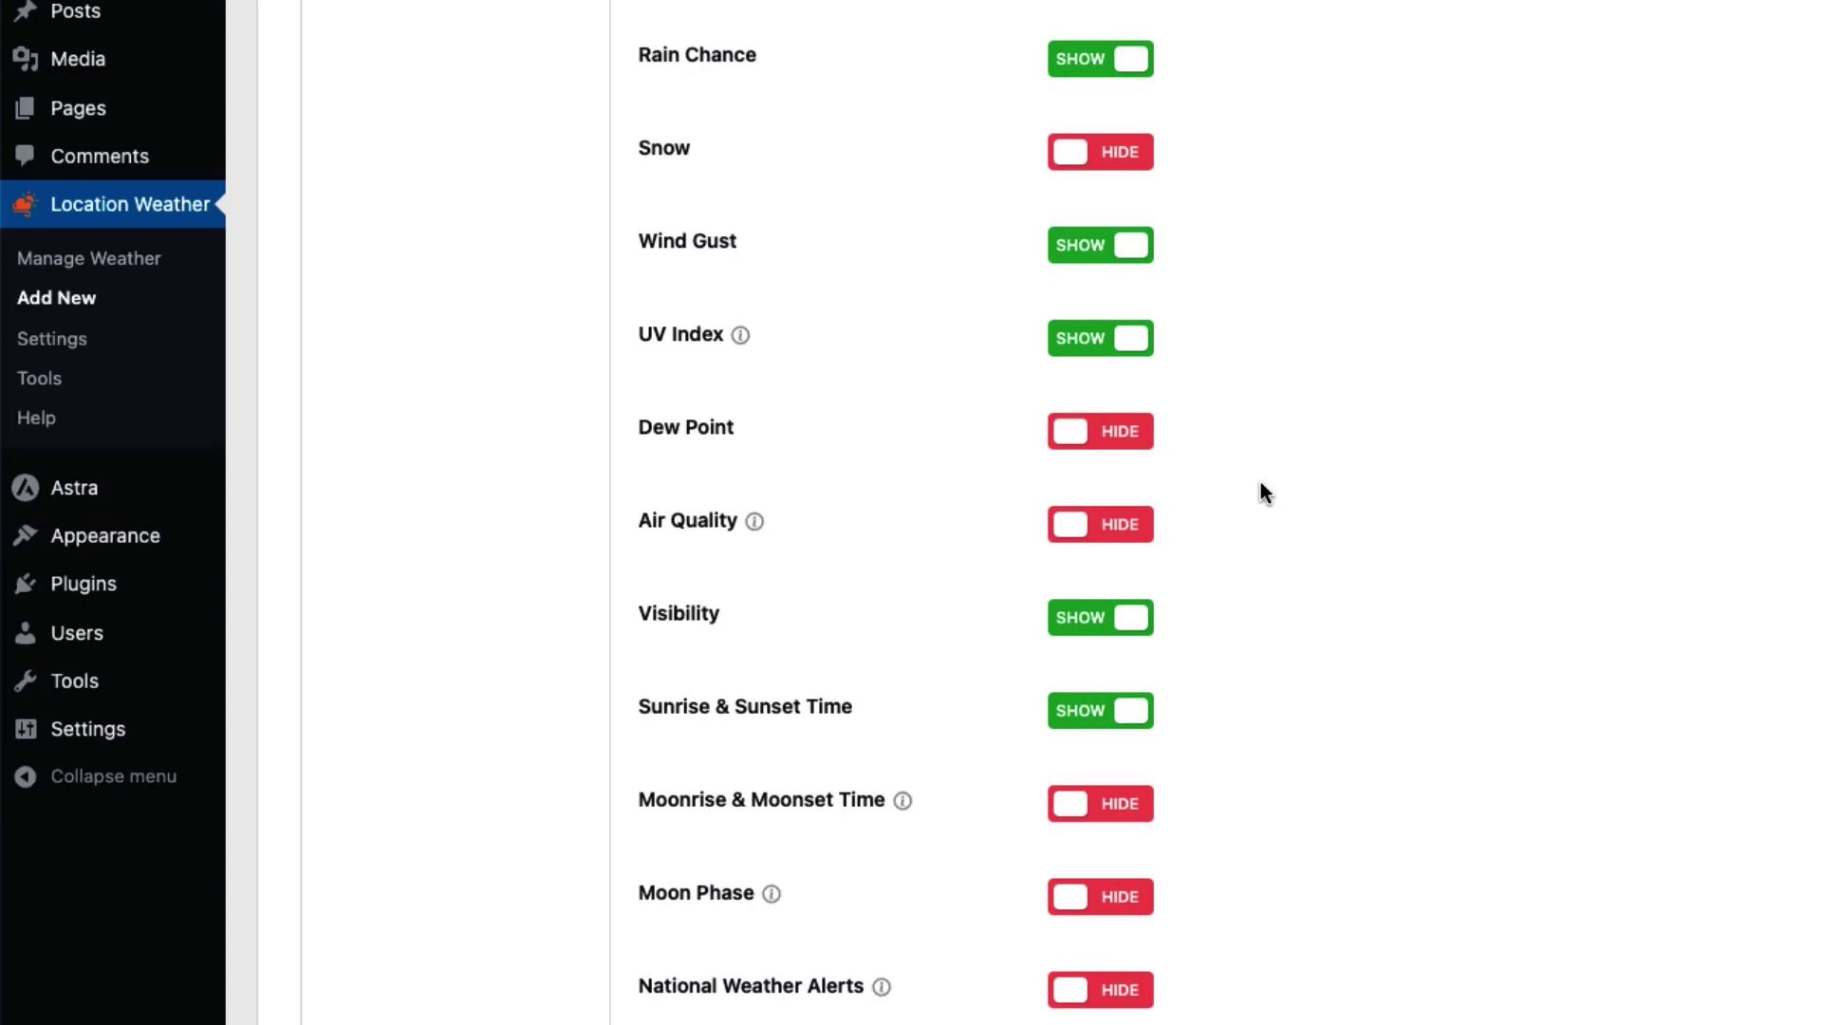
pyautogui.scroll(7, 1233, 512)
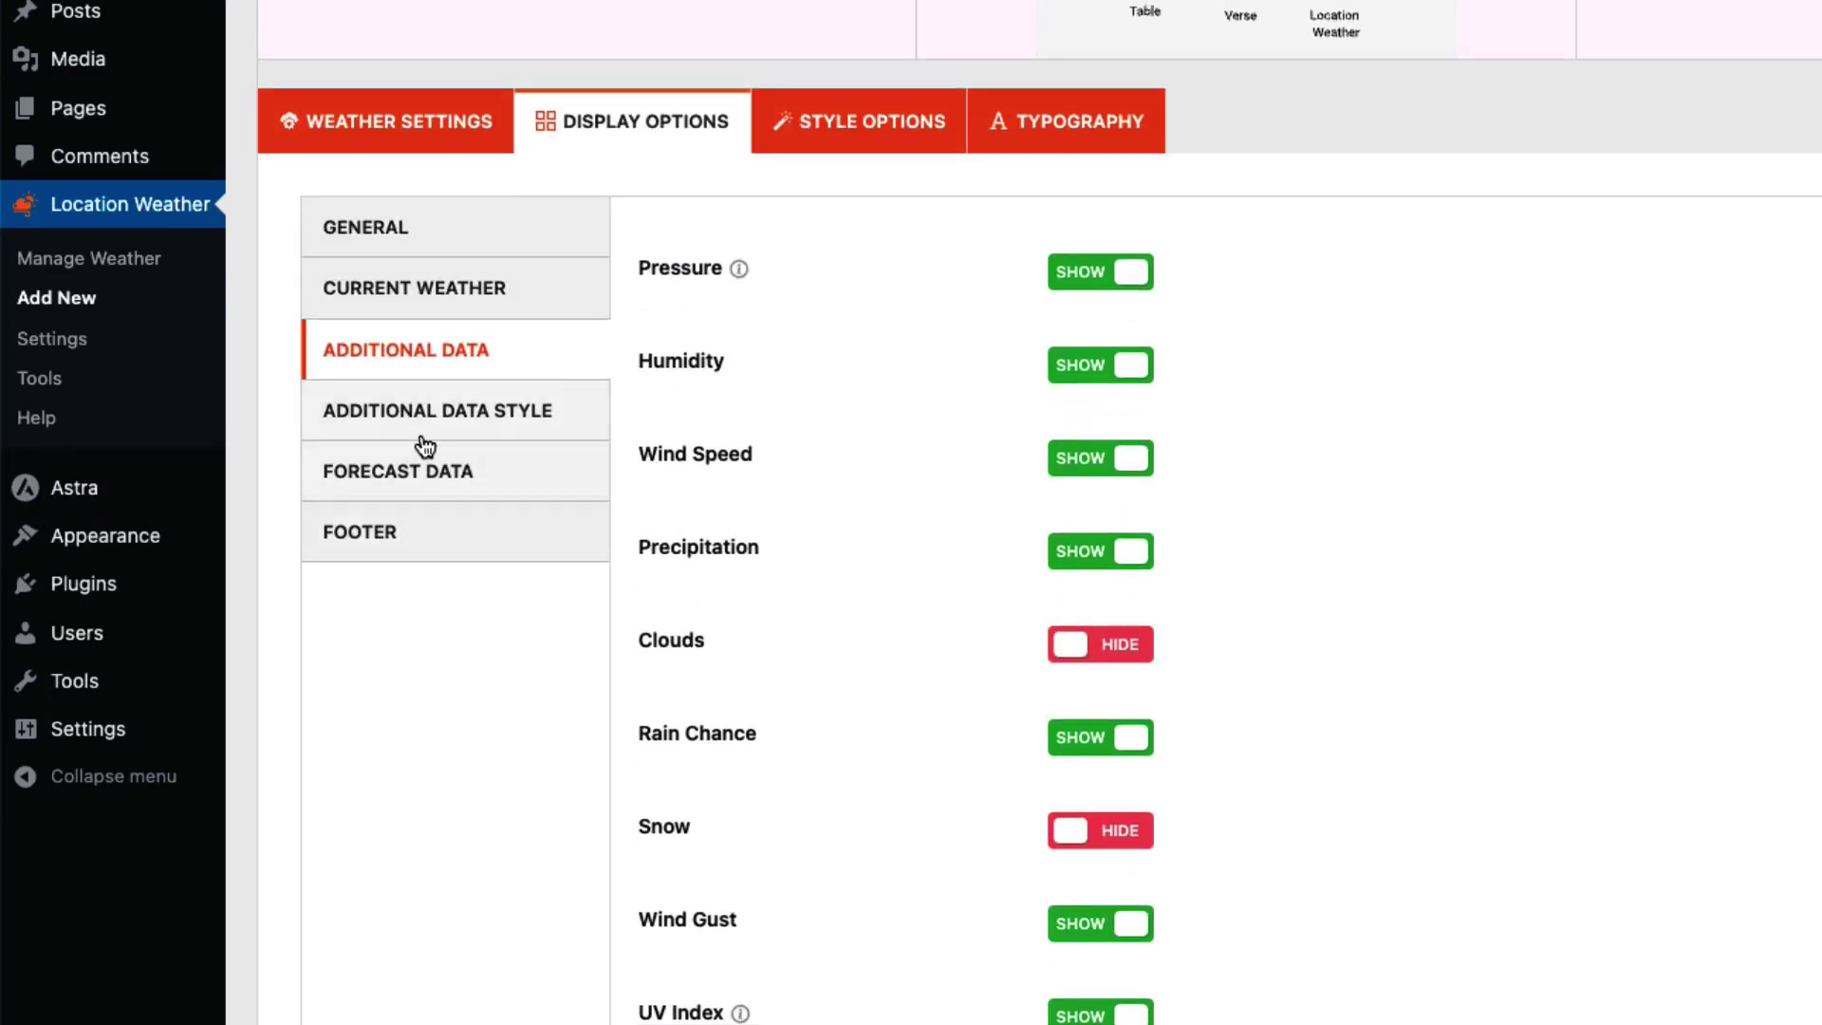
# Step: Use the Carousel Simple layout for additional data with the Regular icon type
pyautogui.click(418, 412)
pyautogui.scroll(-2, 1423, 455)
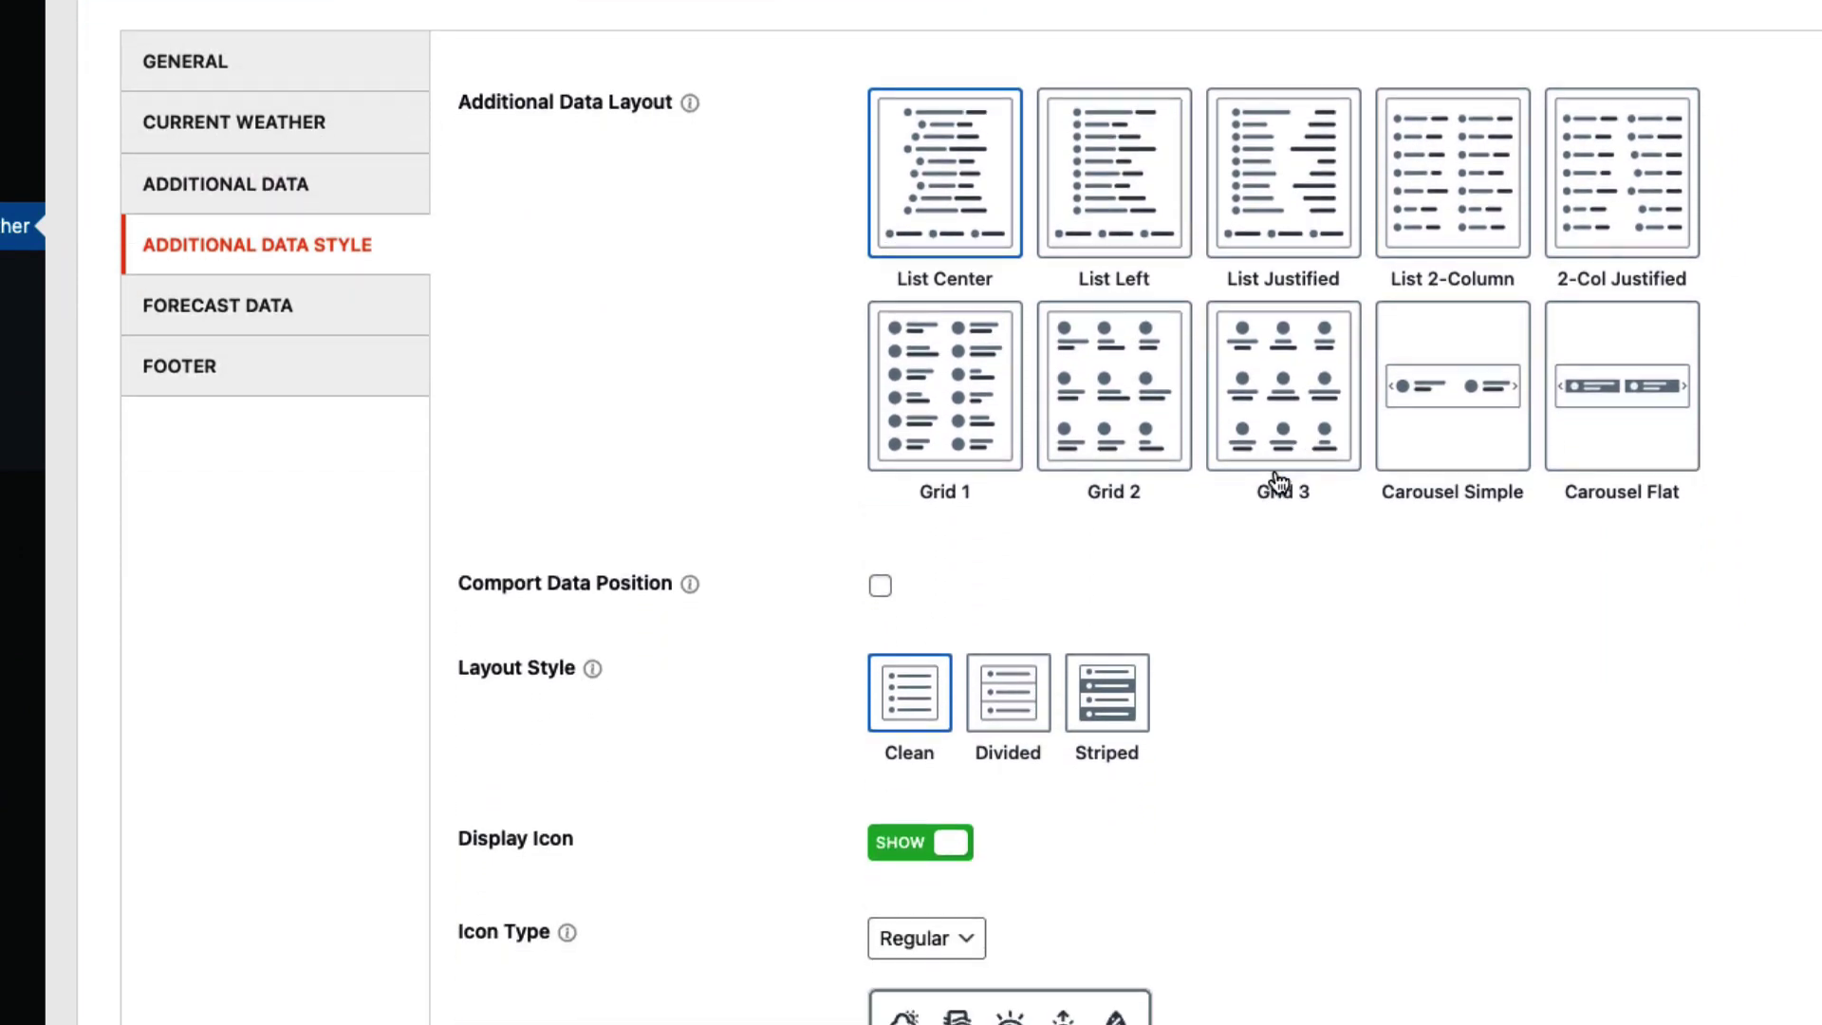
pyautogui.scroll(1, 1279, 481)
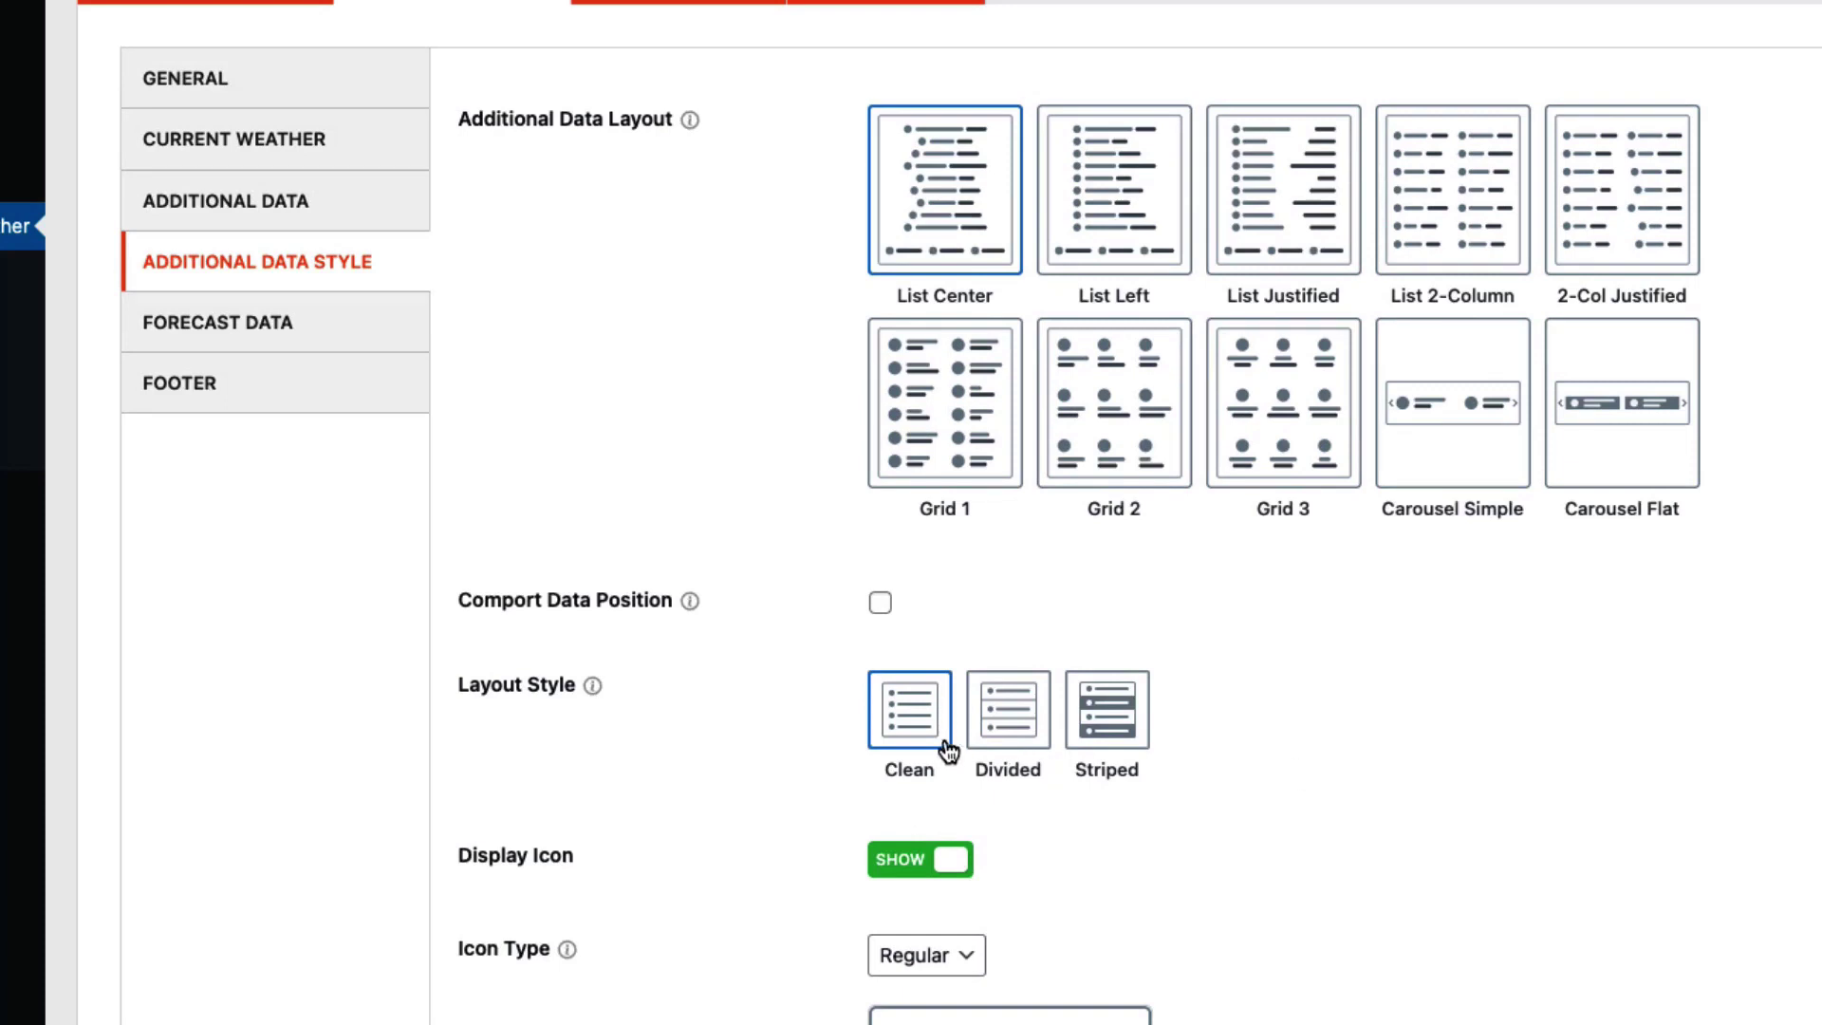
pyautogui.scroll(-2, 1106, 745)
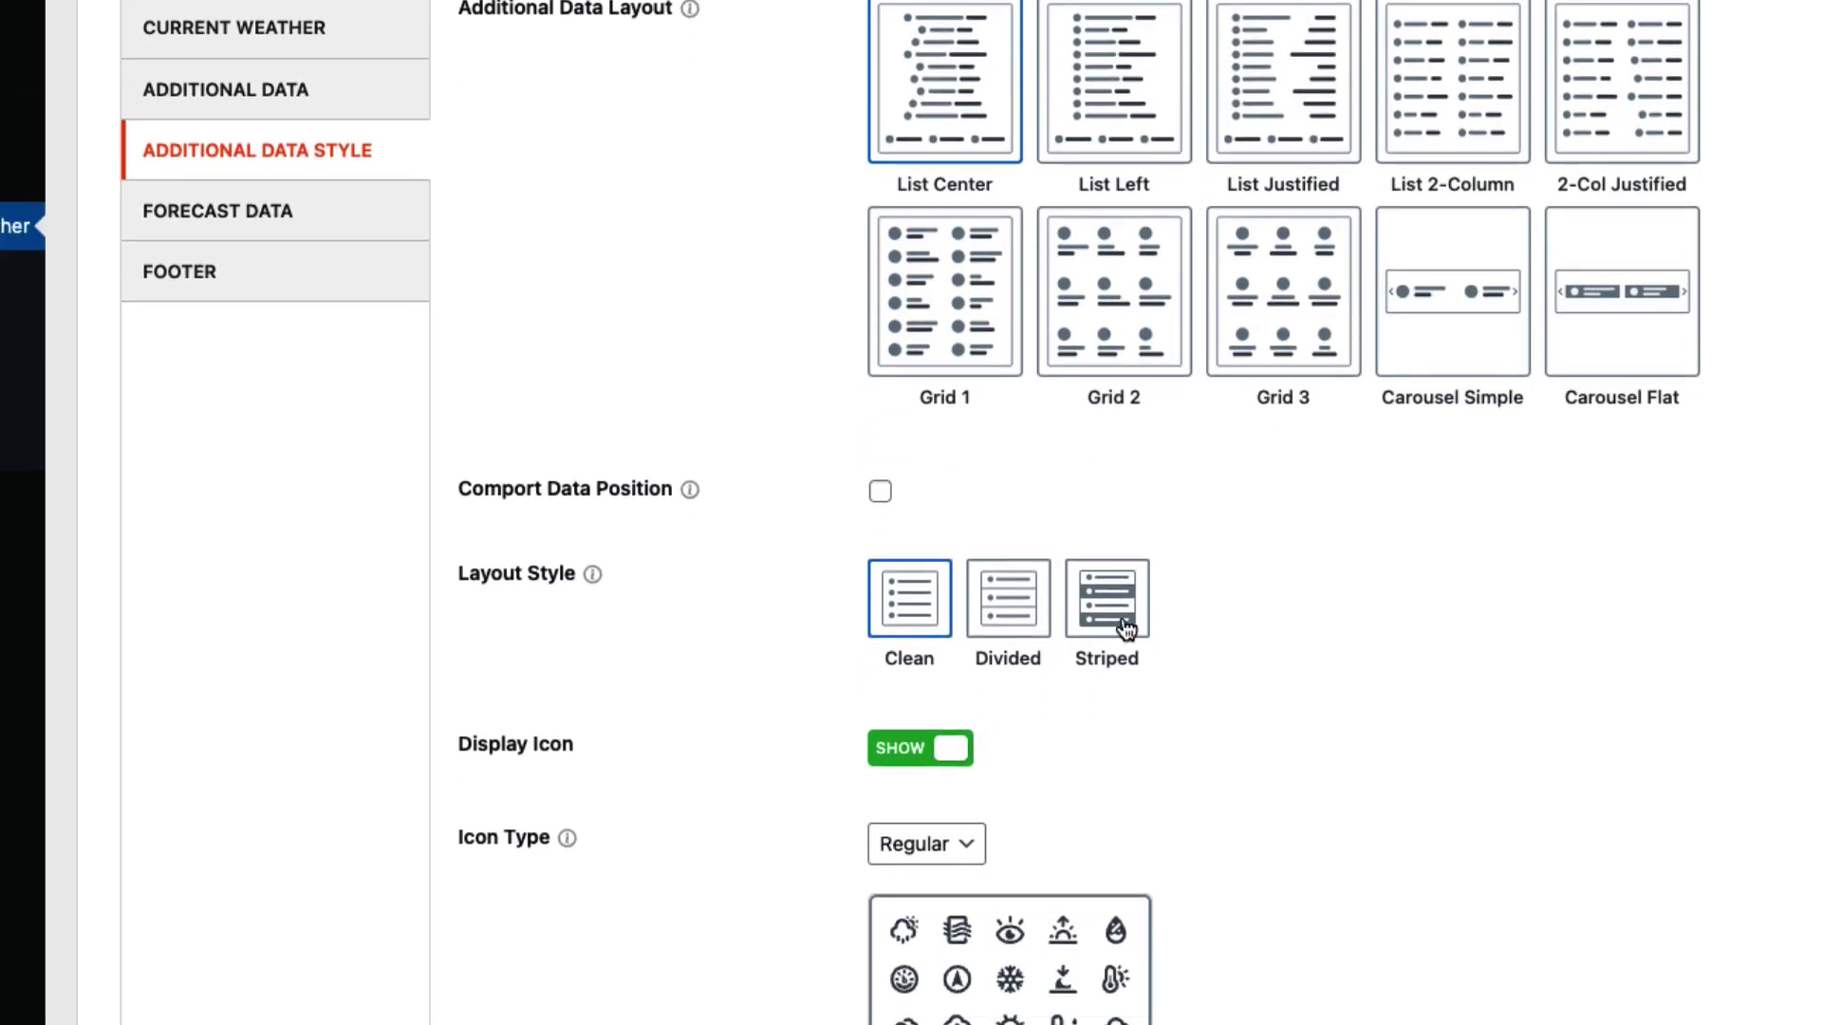
pyautogui.scroll(-3, 1156, 676)
pyautogui.click(953, 693)
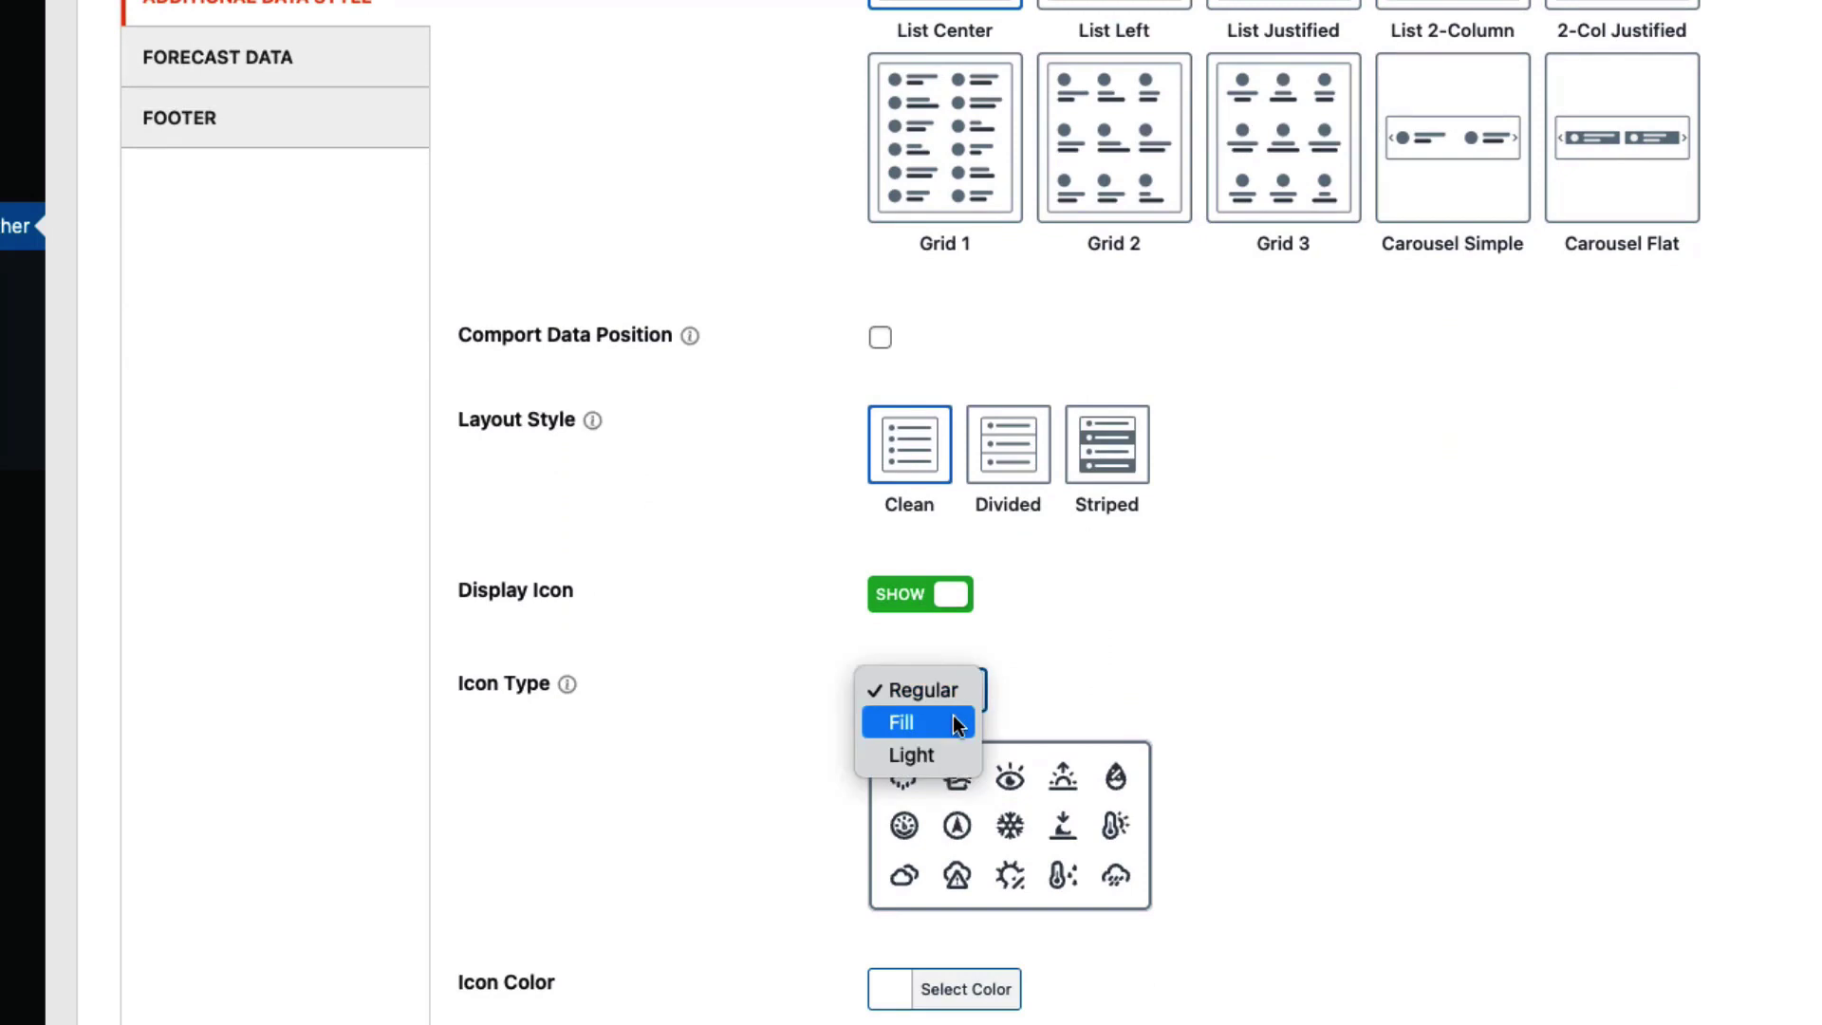
pyautogui.click(1221, 639)
# Step: Open the Forecast Data settings showing a Daily 5-day forecast
pyautogui.scroll(-6, 931, 875)
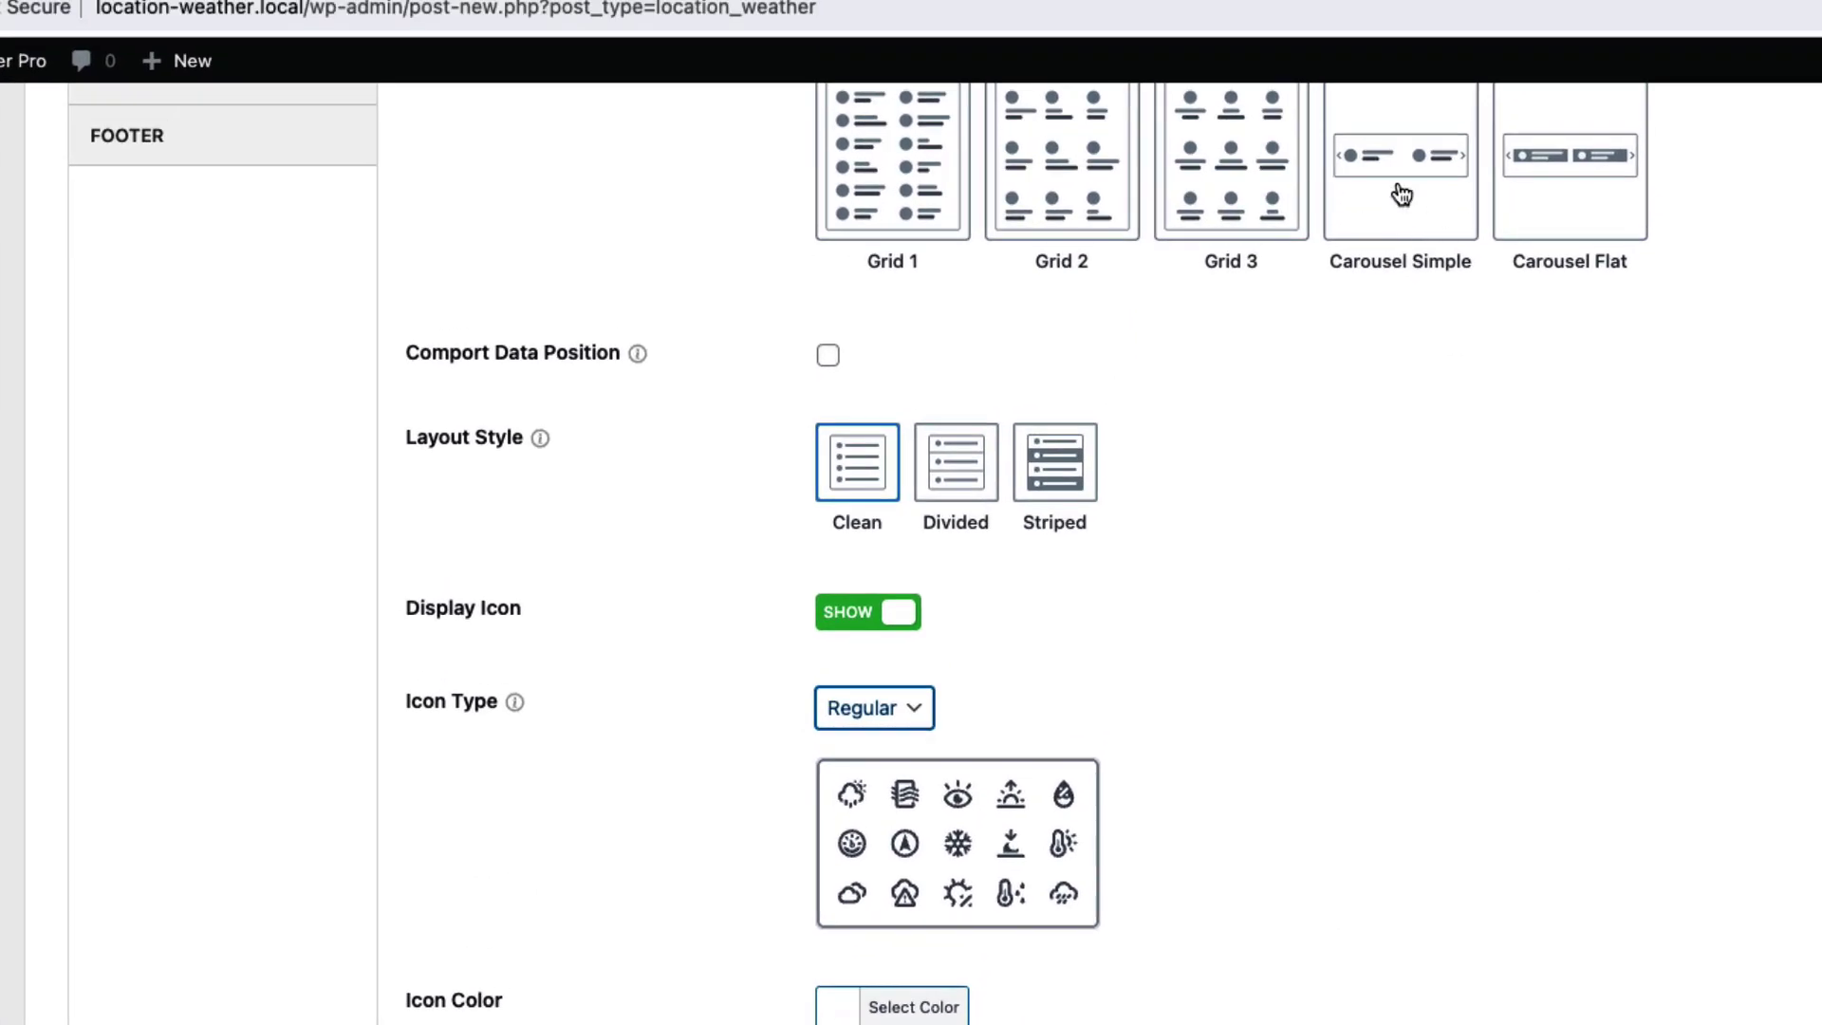
pyautogui.scroll(-8, 1427, 386)
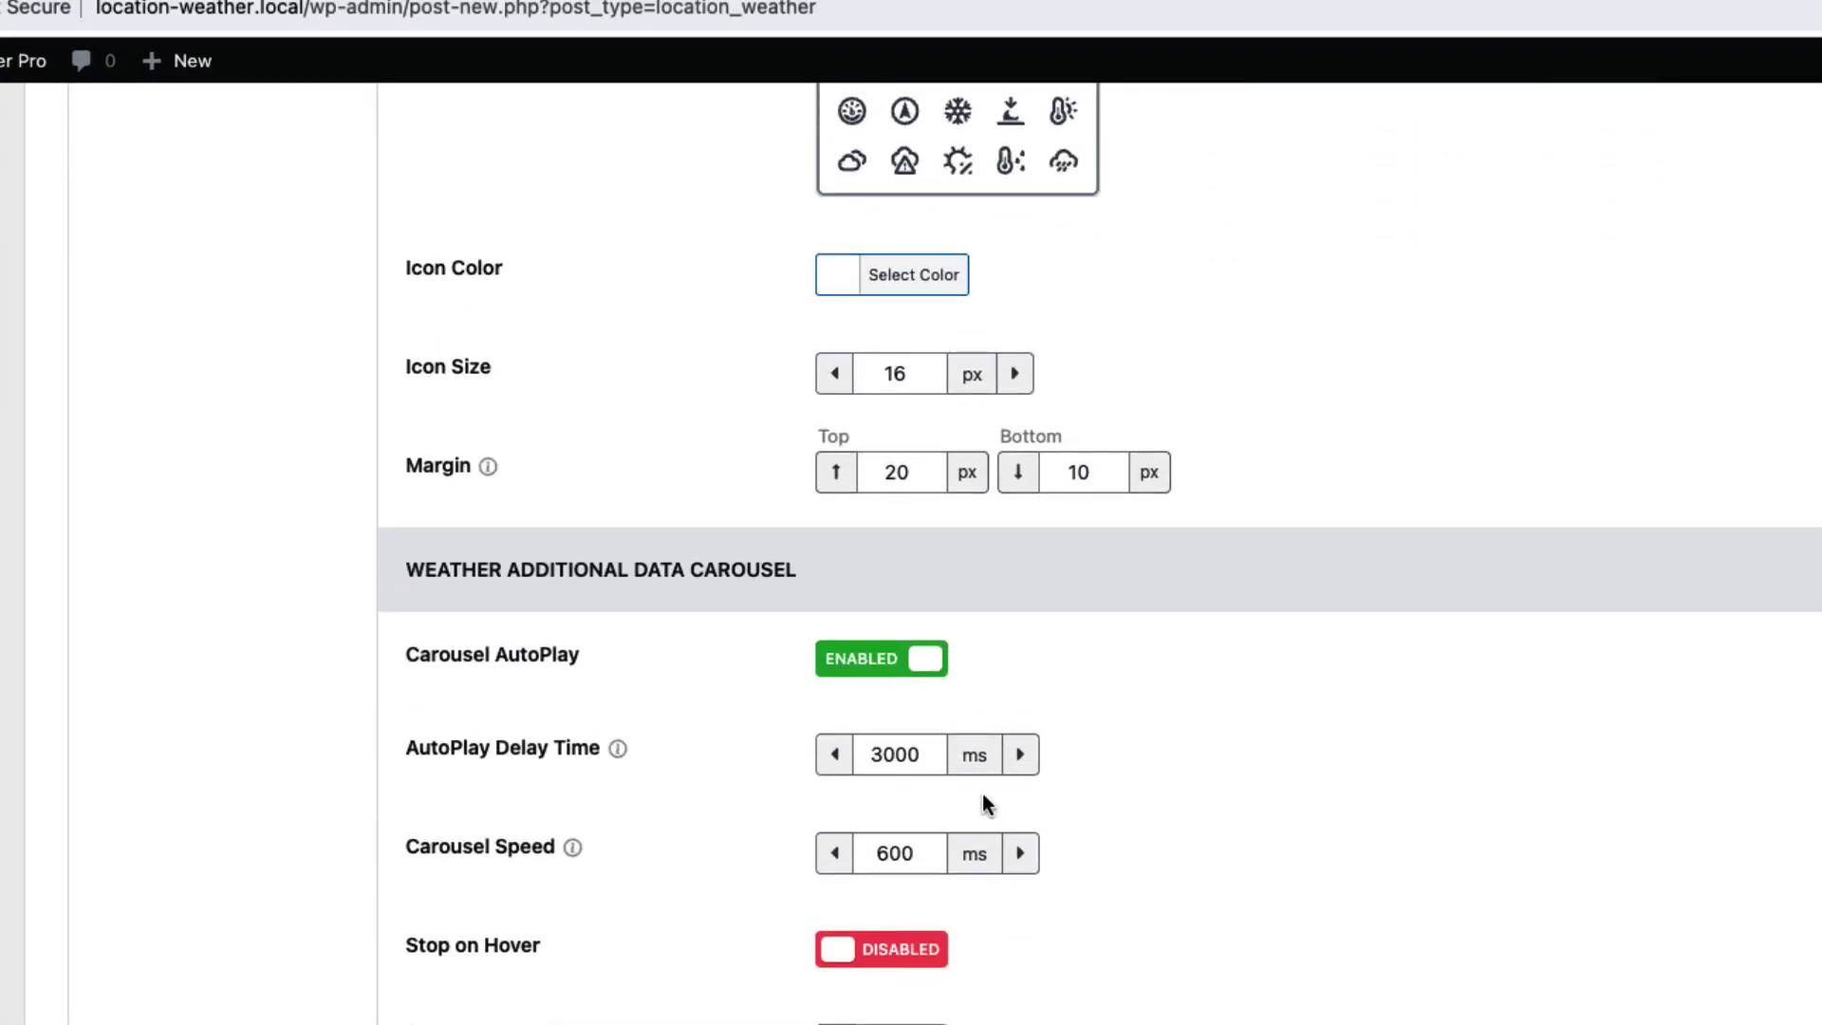
pyautogui.scroll(15, 918, 675)
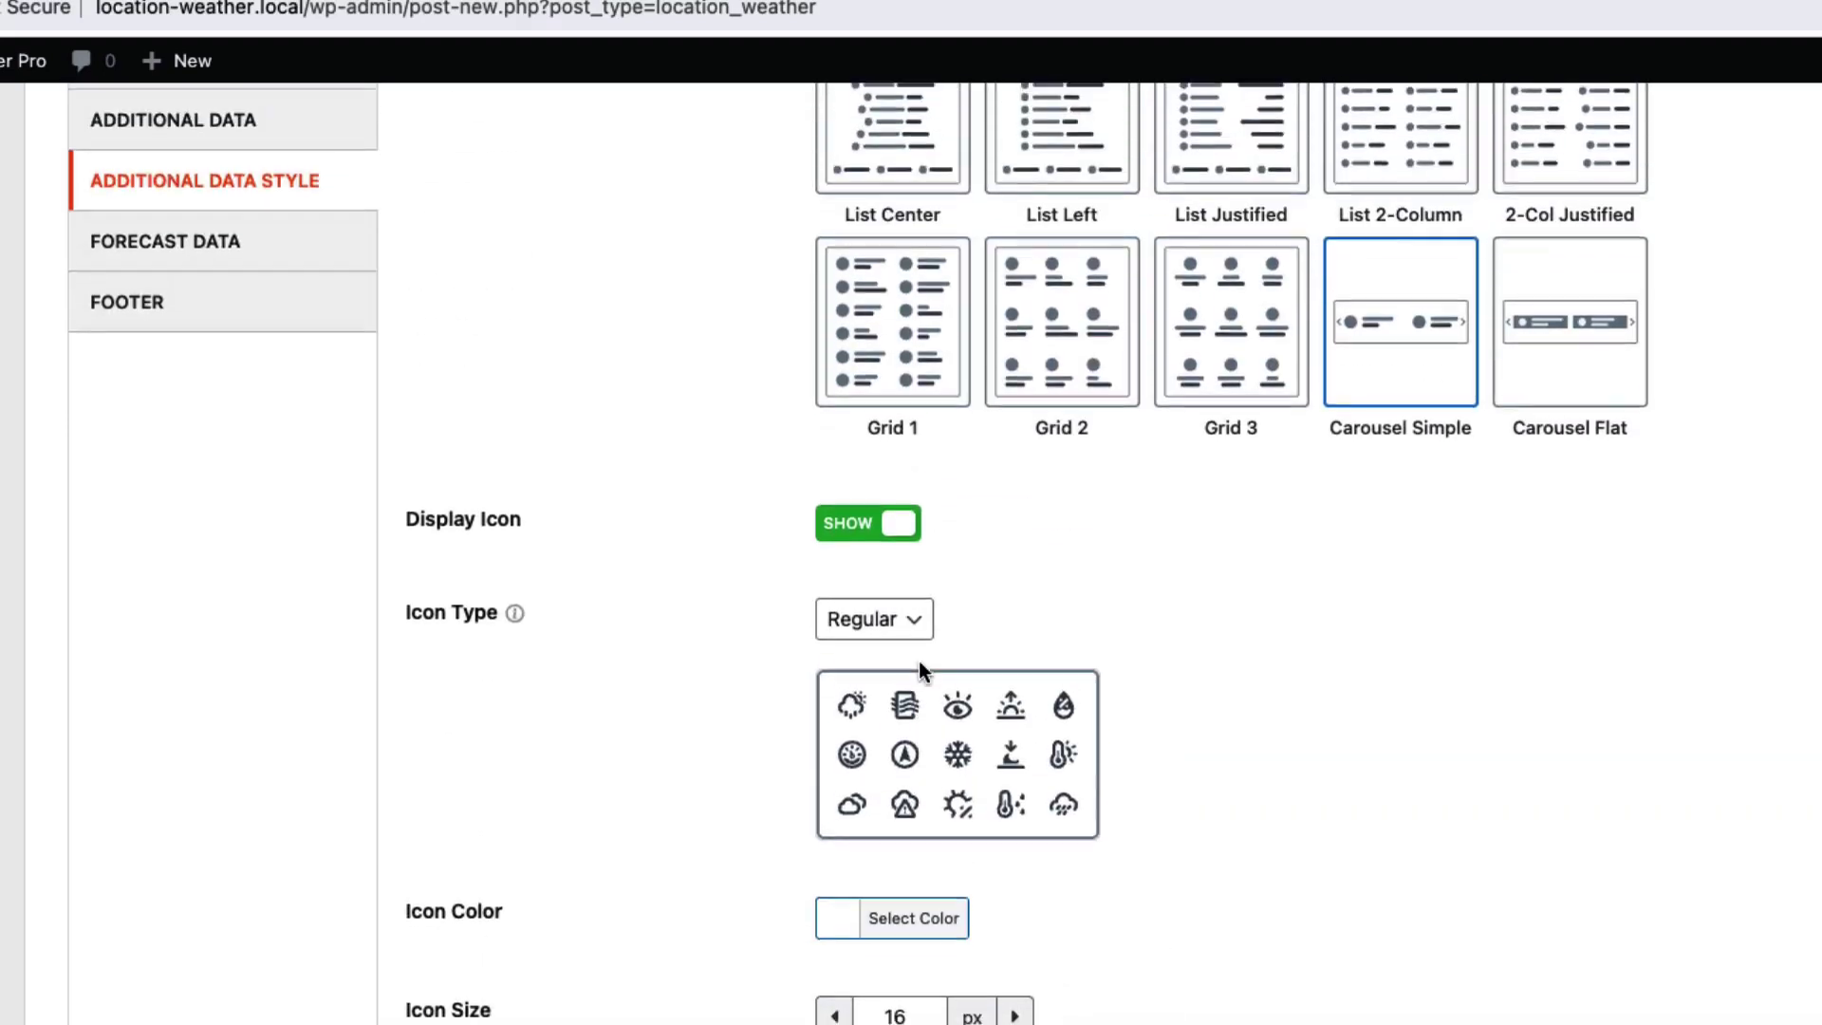
pyautogui.click(284, 474)
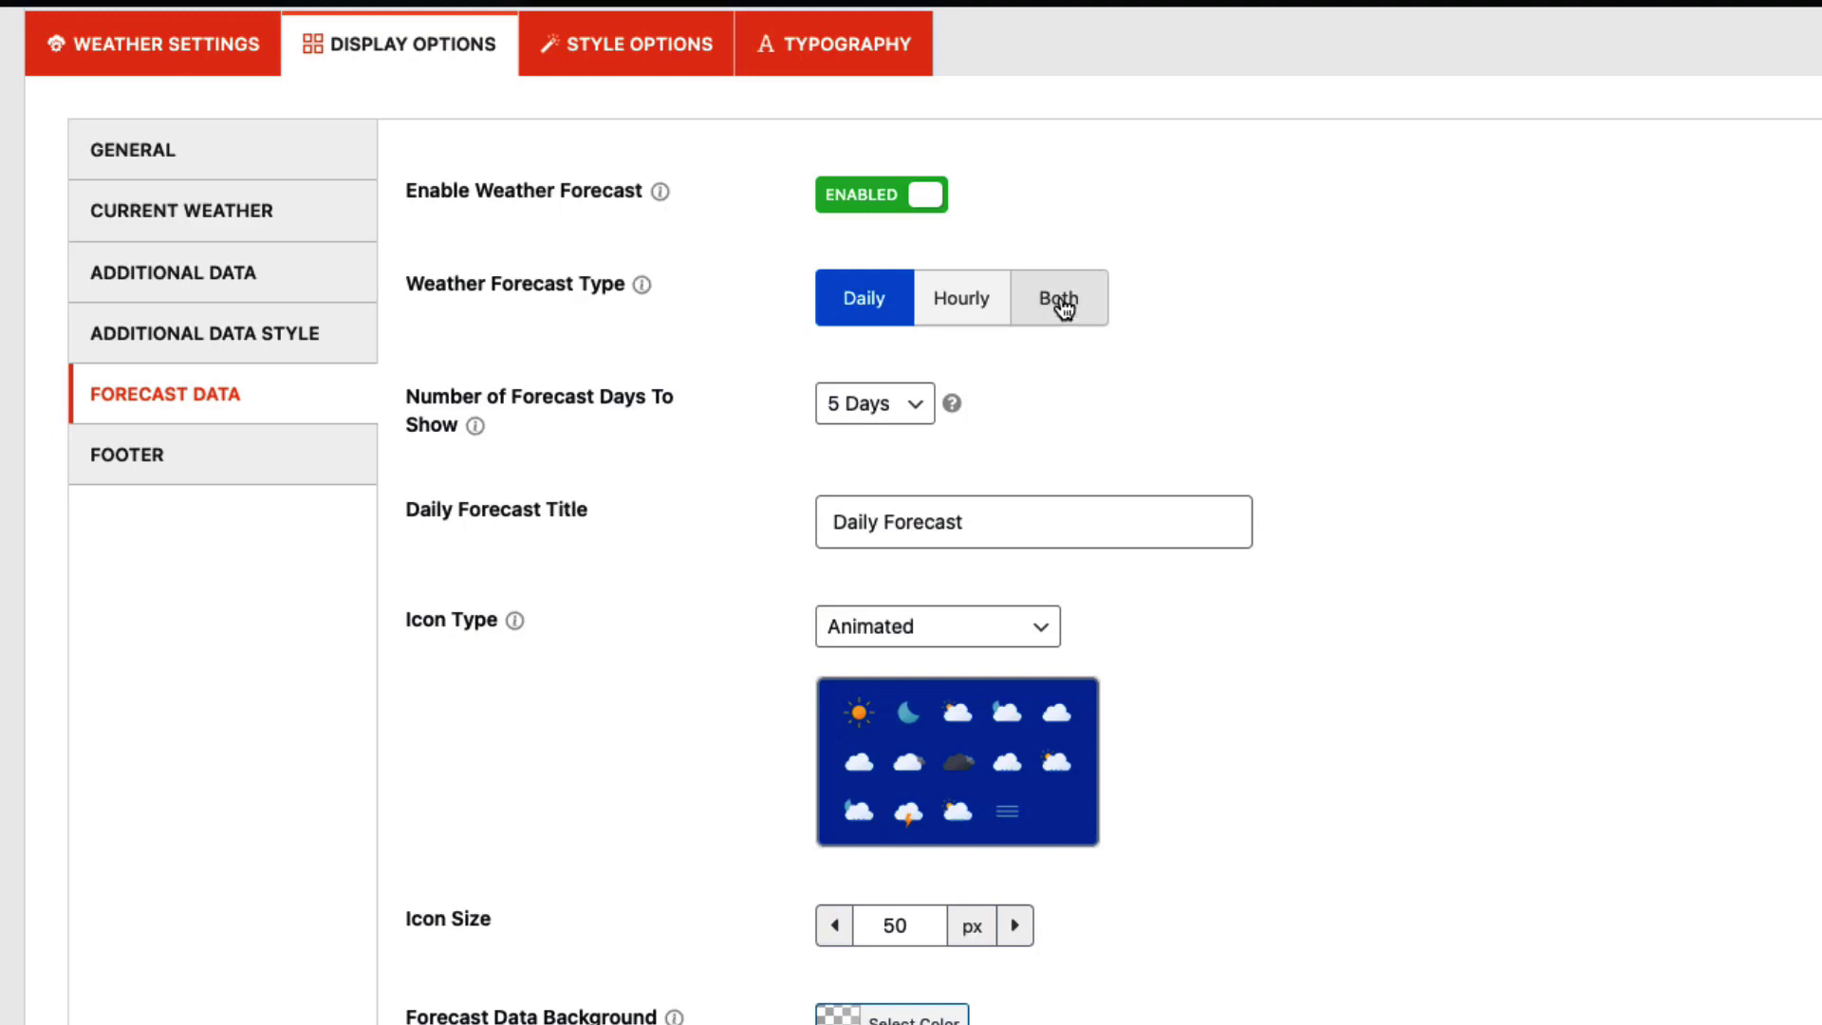
pyautogui.click(852, 408)
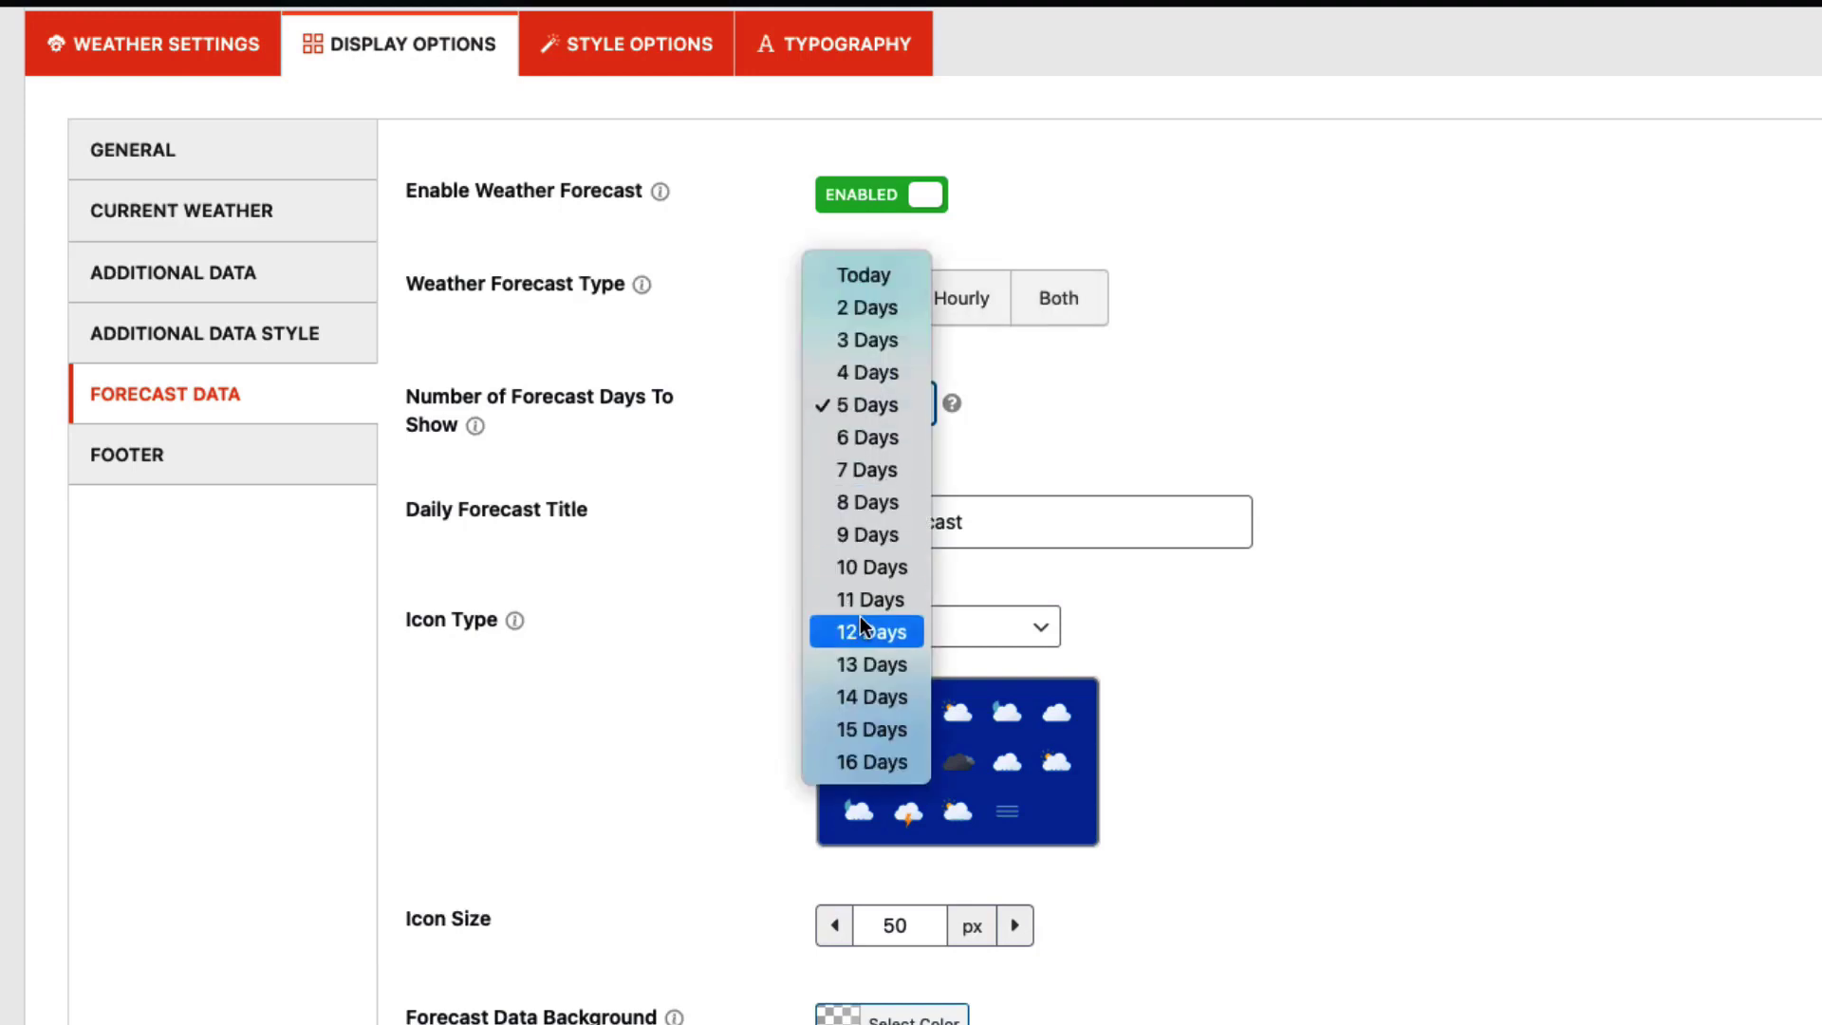
pyautogui.click(1055, 469)
pyautogui.click(962, 299)
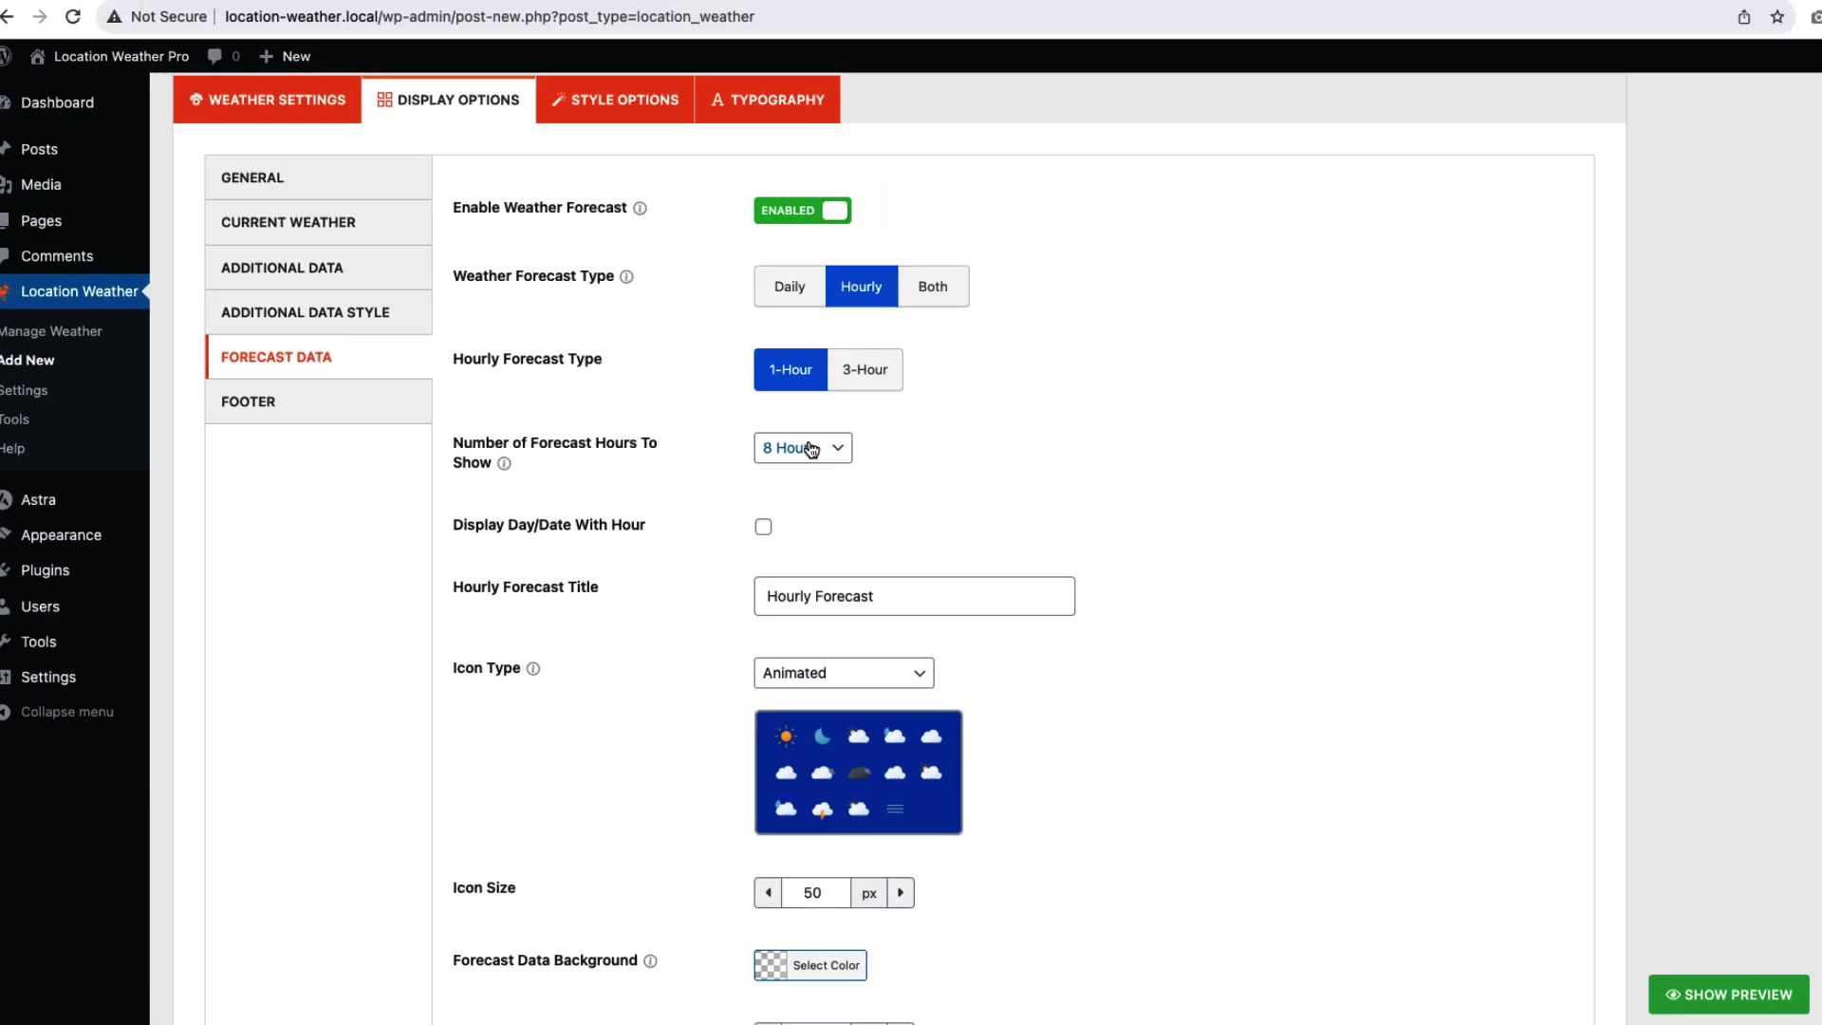
pyautogui.click(882, 517)
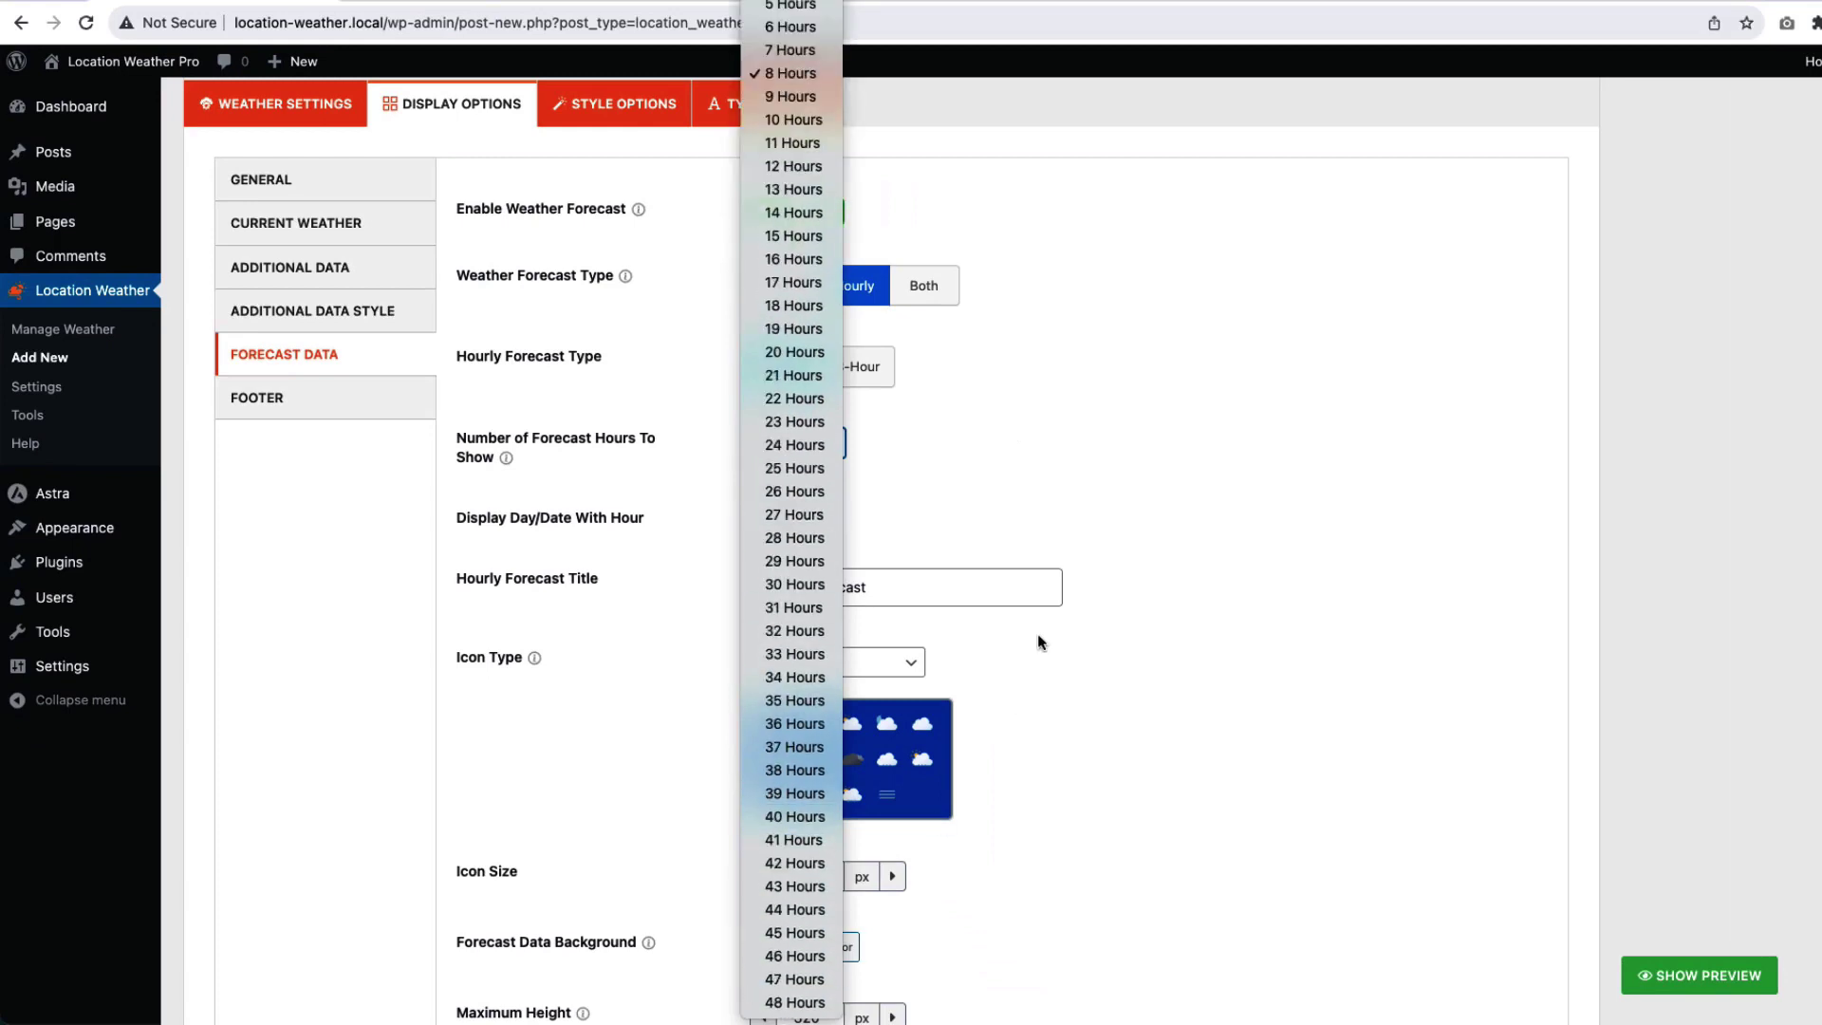
pyautogui.click(1046, 454)
pyautogui.click(866, 367)
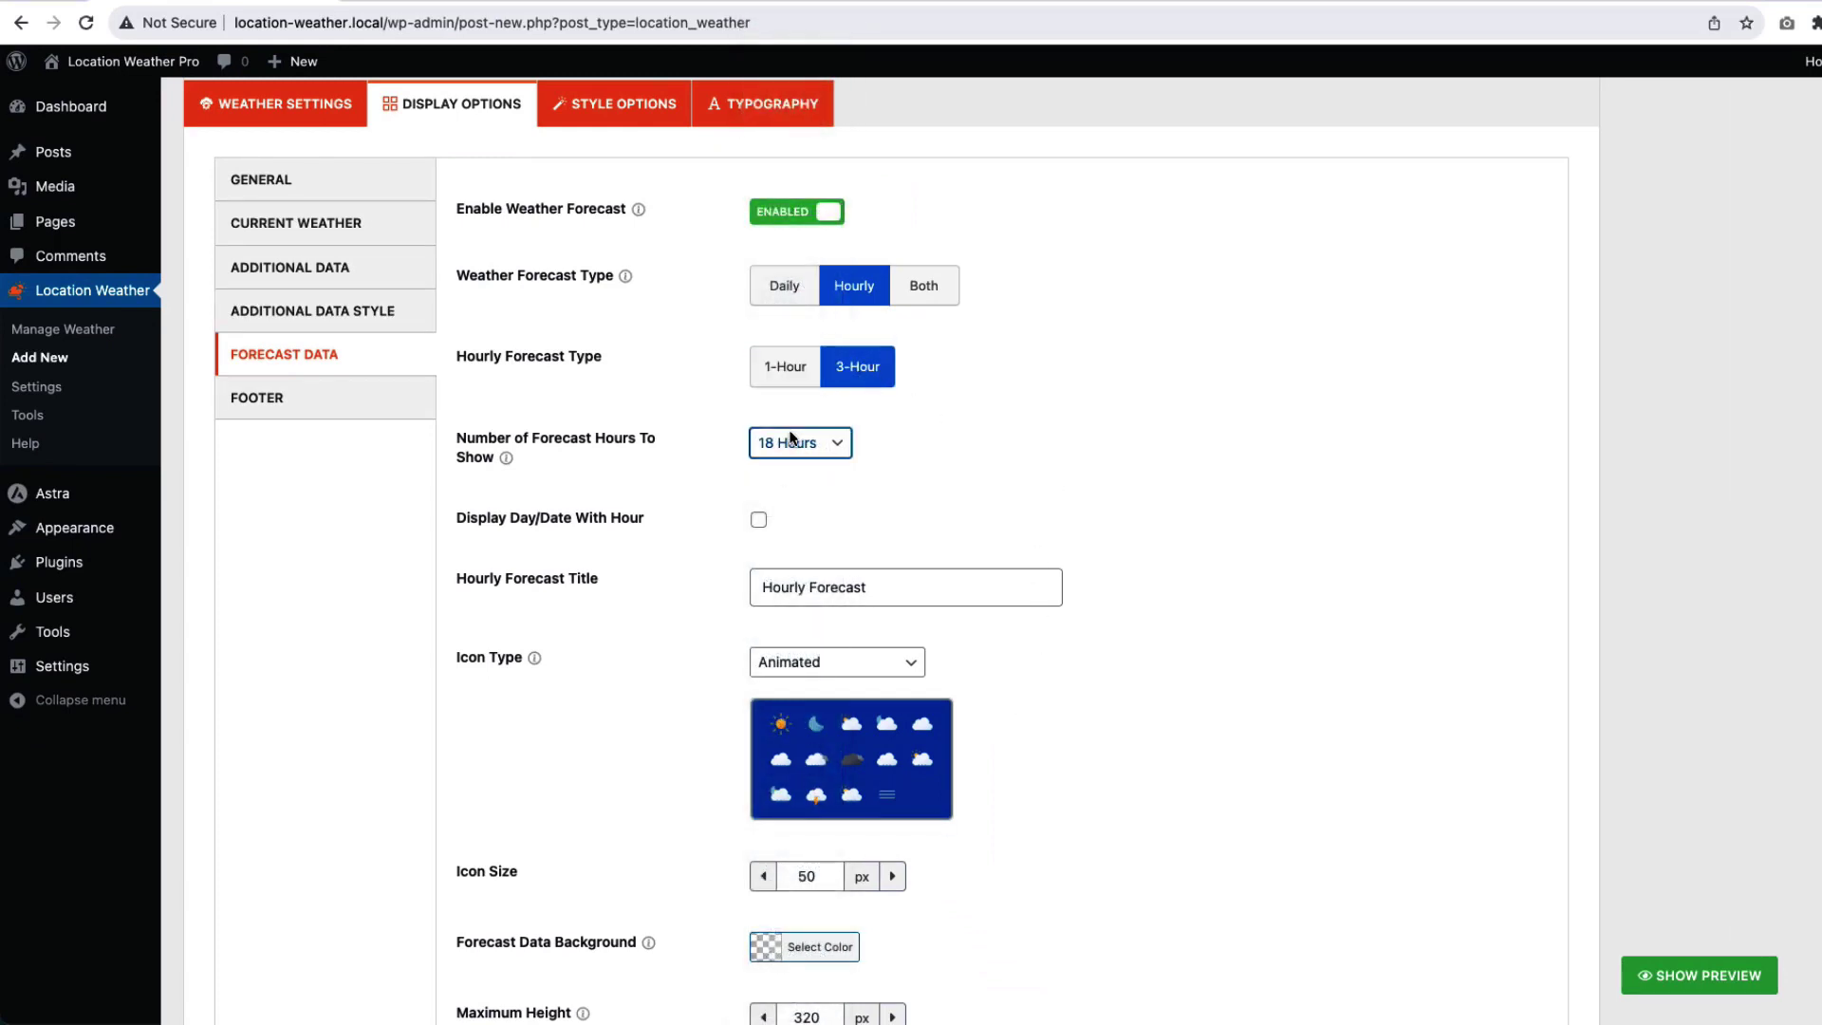
pyautogui.click(801, 443)
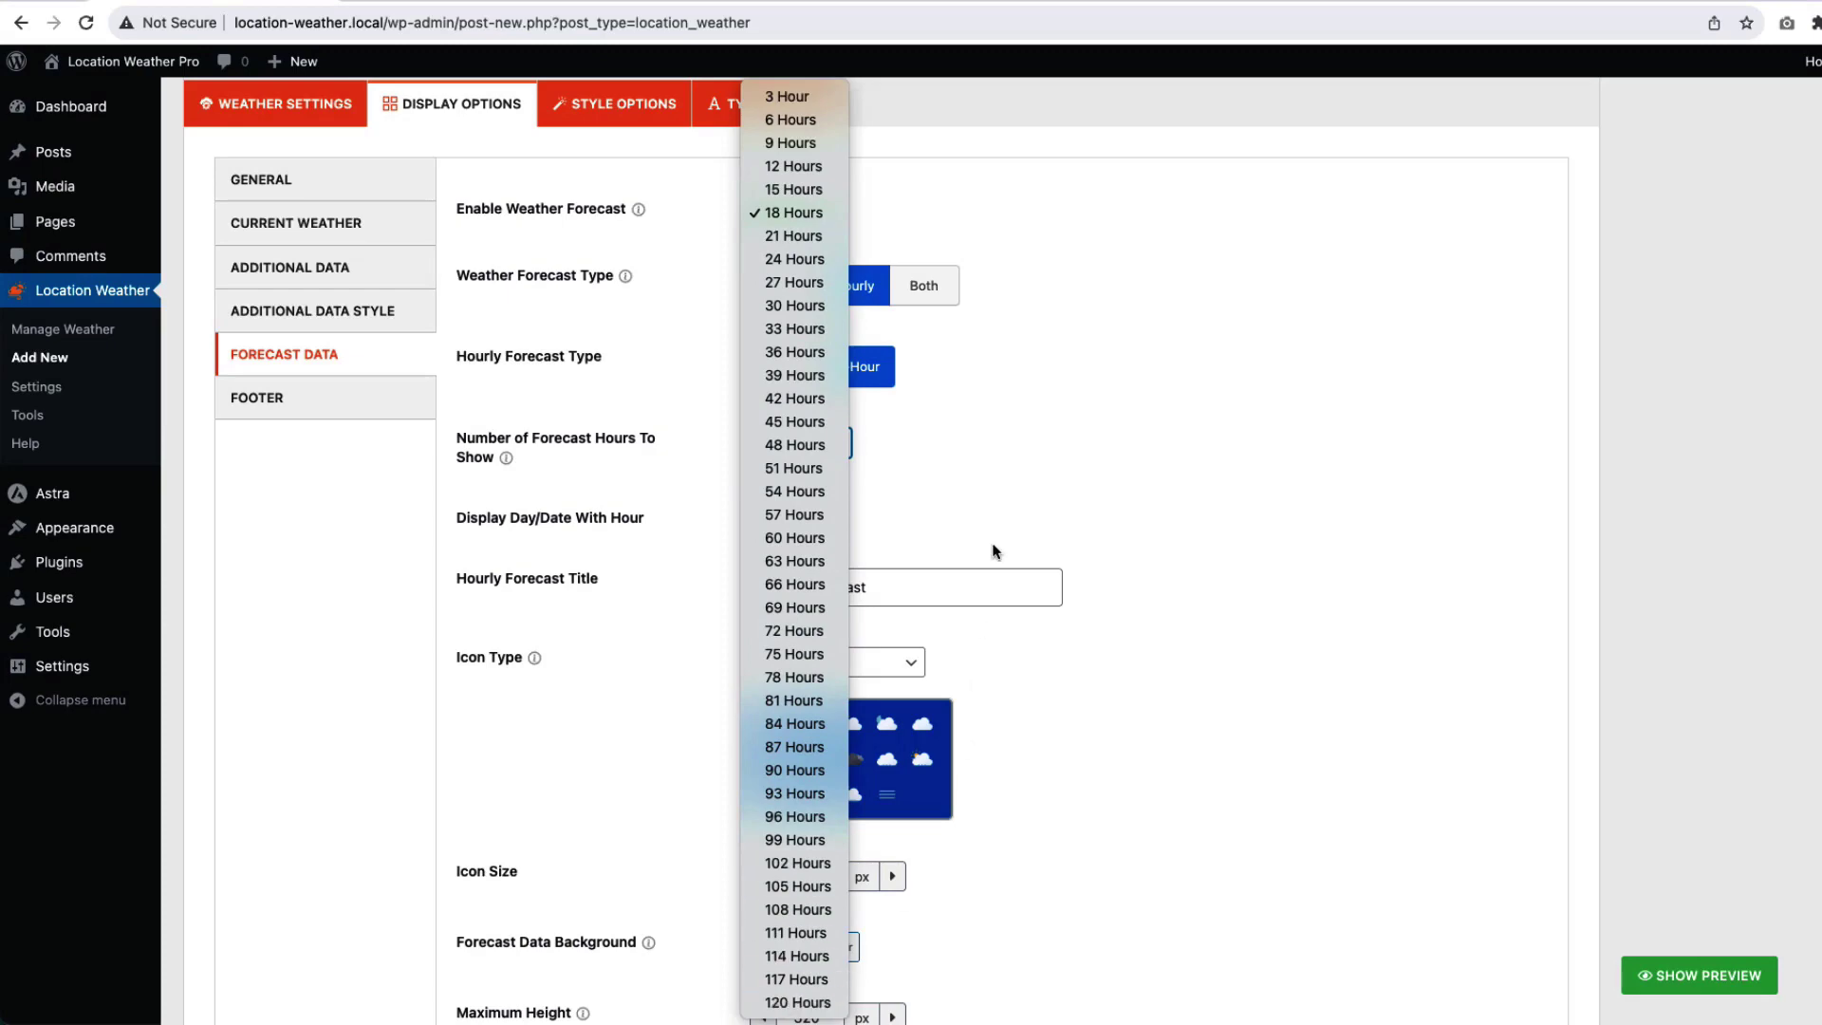
pyautogui.click(996, 374)
pyautogui.click(923, 285)
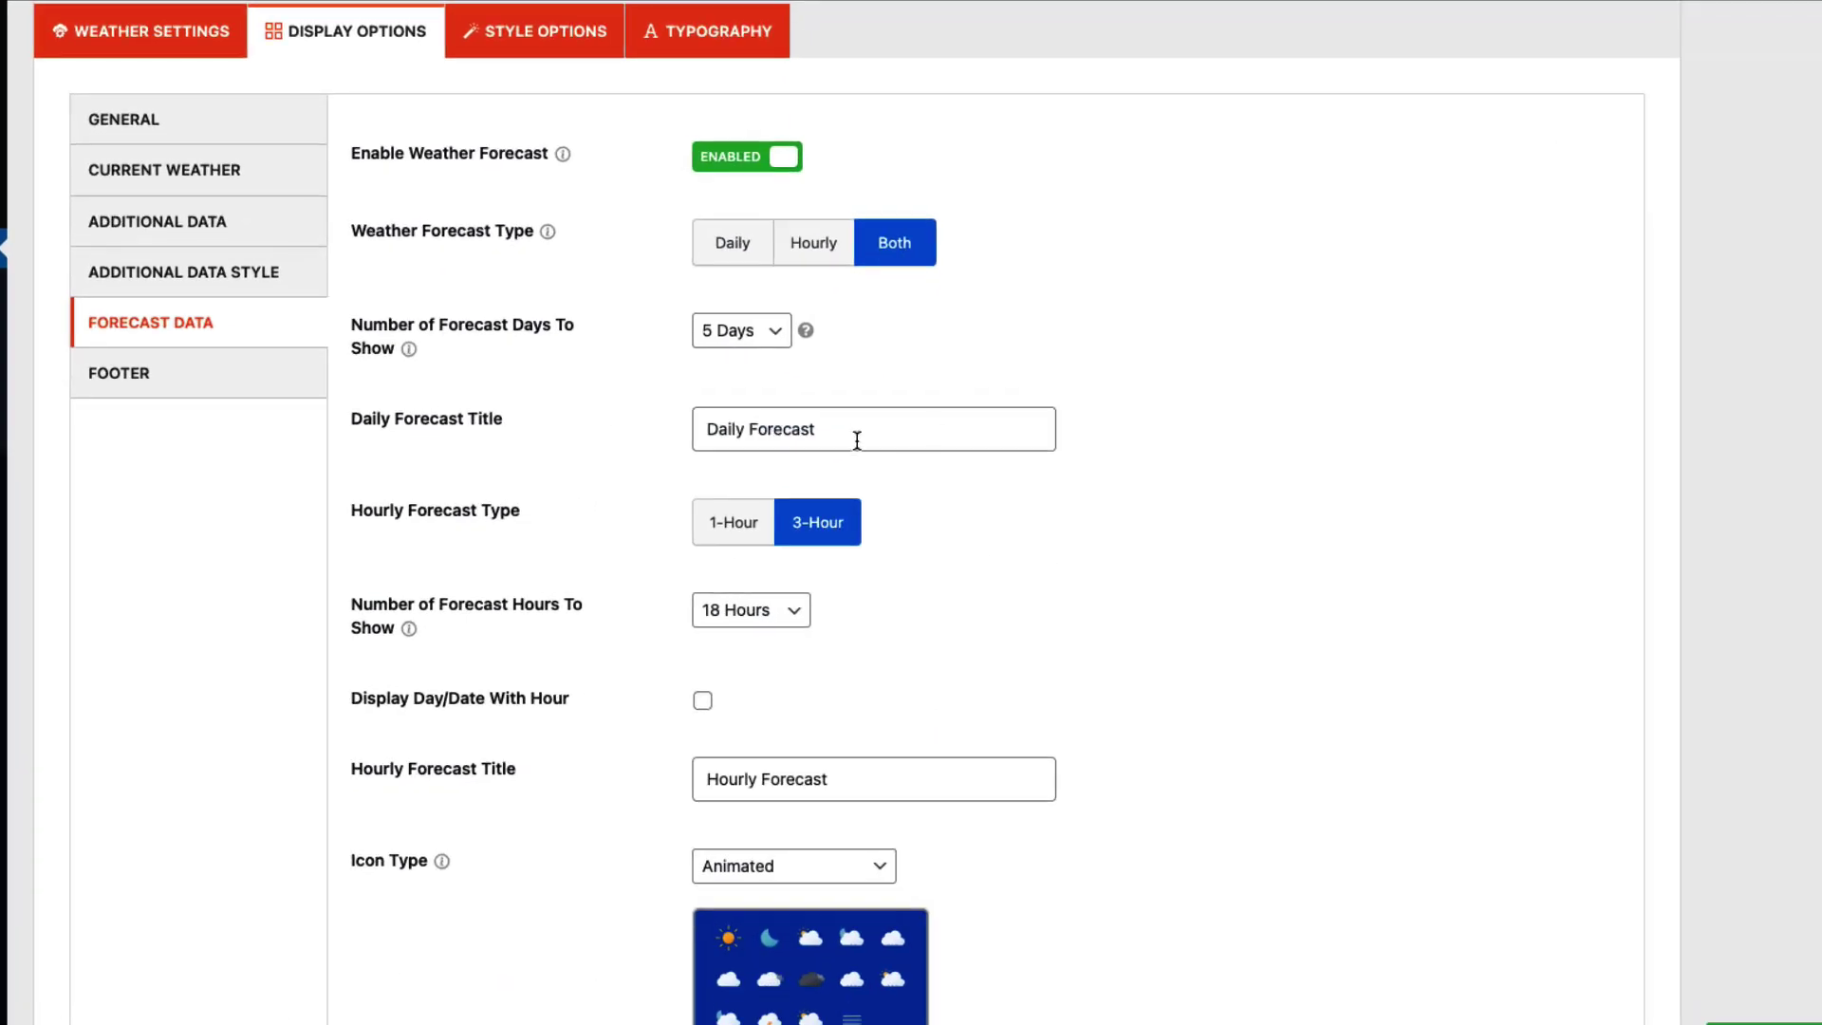
pyautogui.click(859, 436)
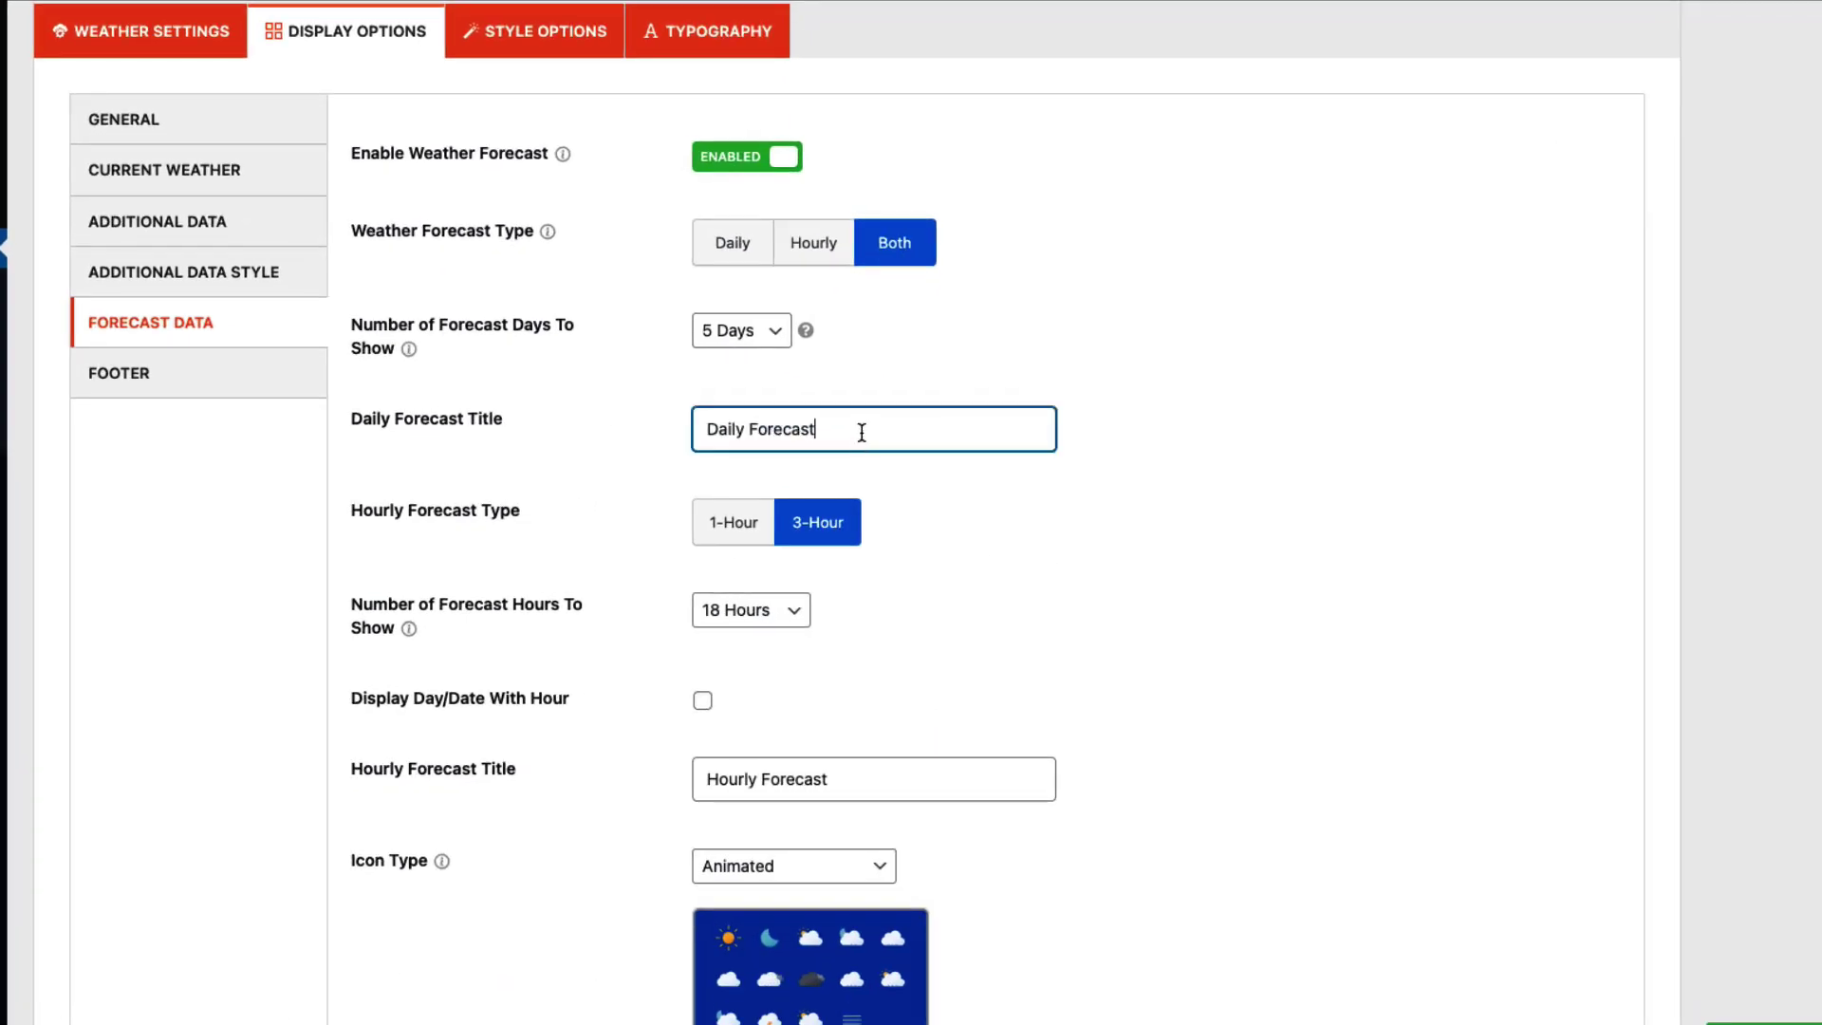
pyautogui.click(899, 776)
pyautogui.scroll(-5, 899, 778)
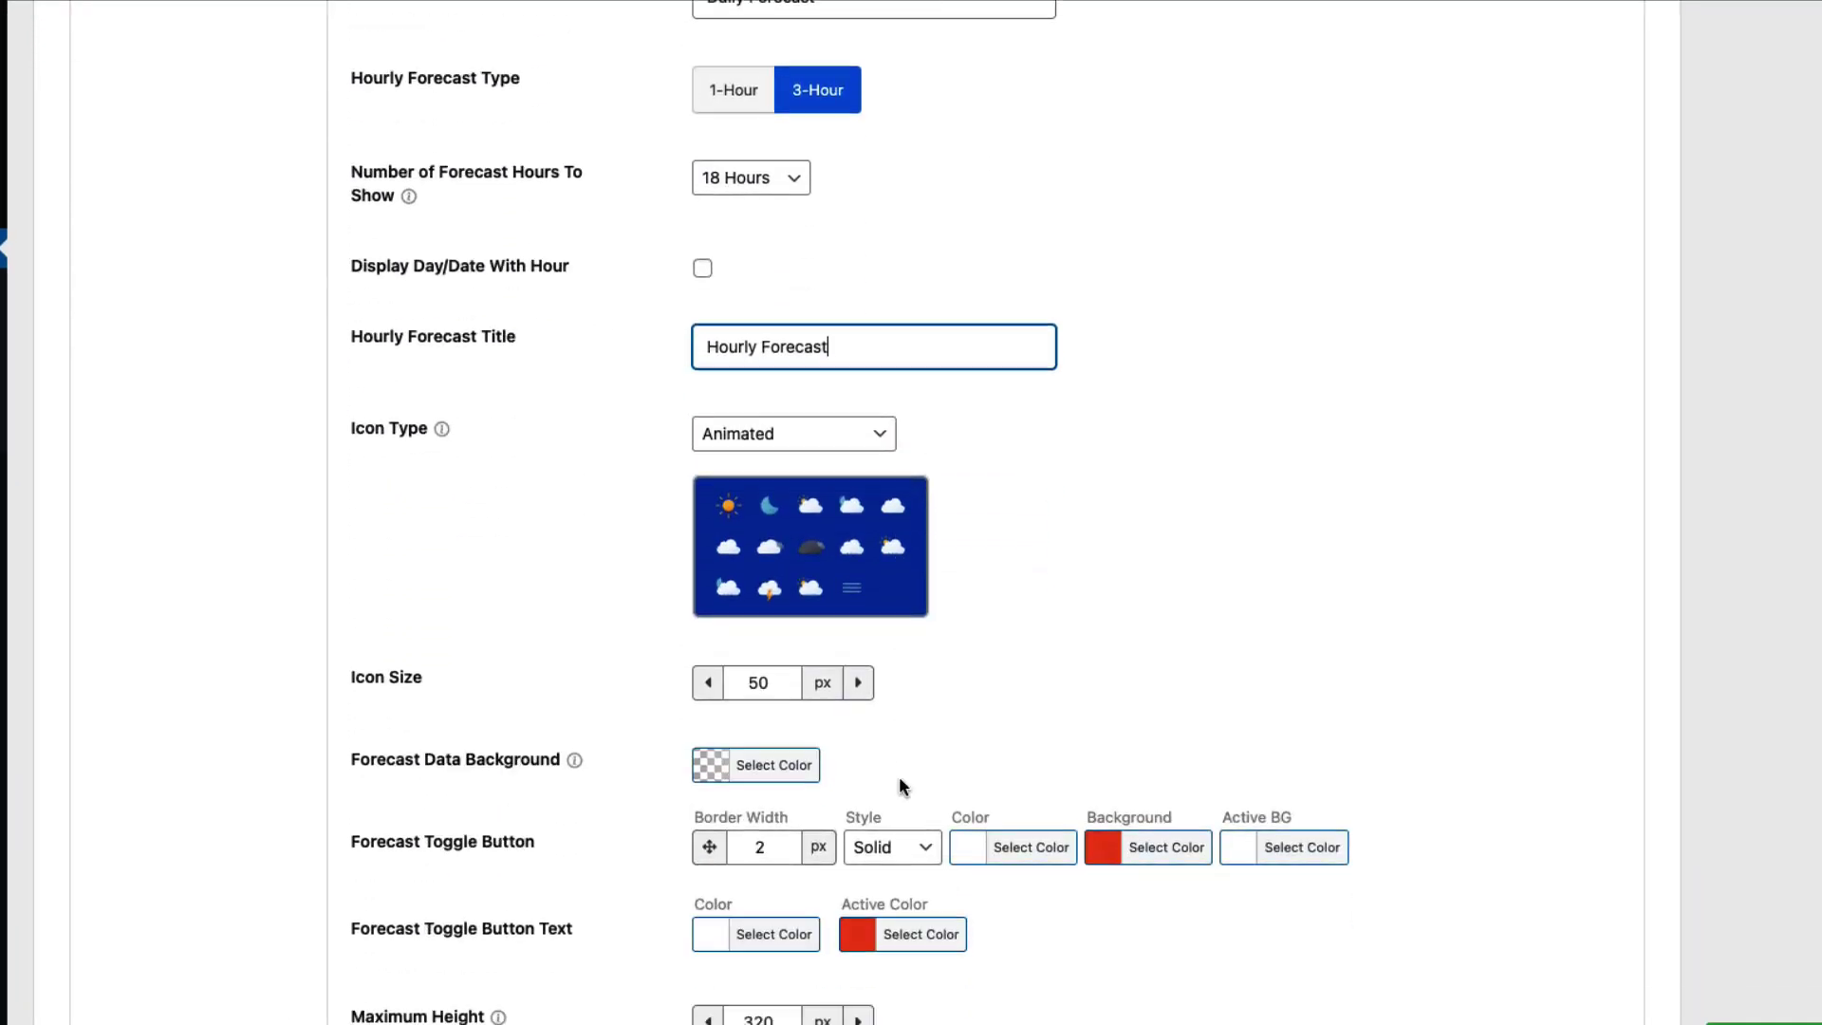
pyautogui.scroll(-1, 806, 489)
pyautogui.click(773, 303)
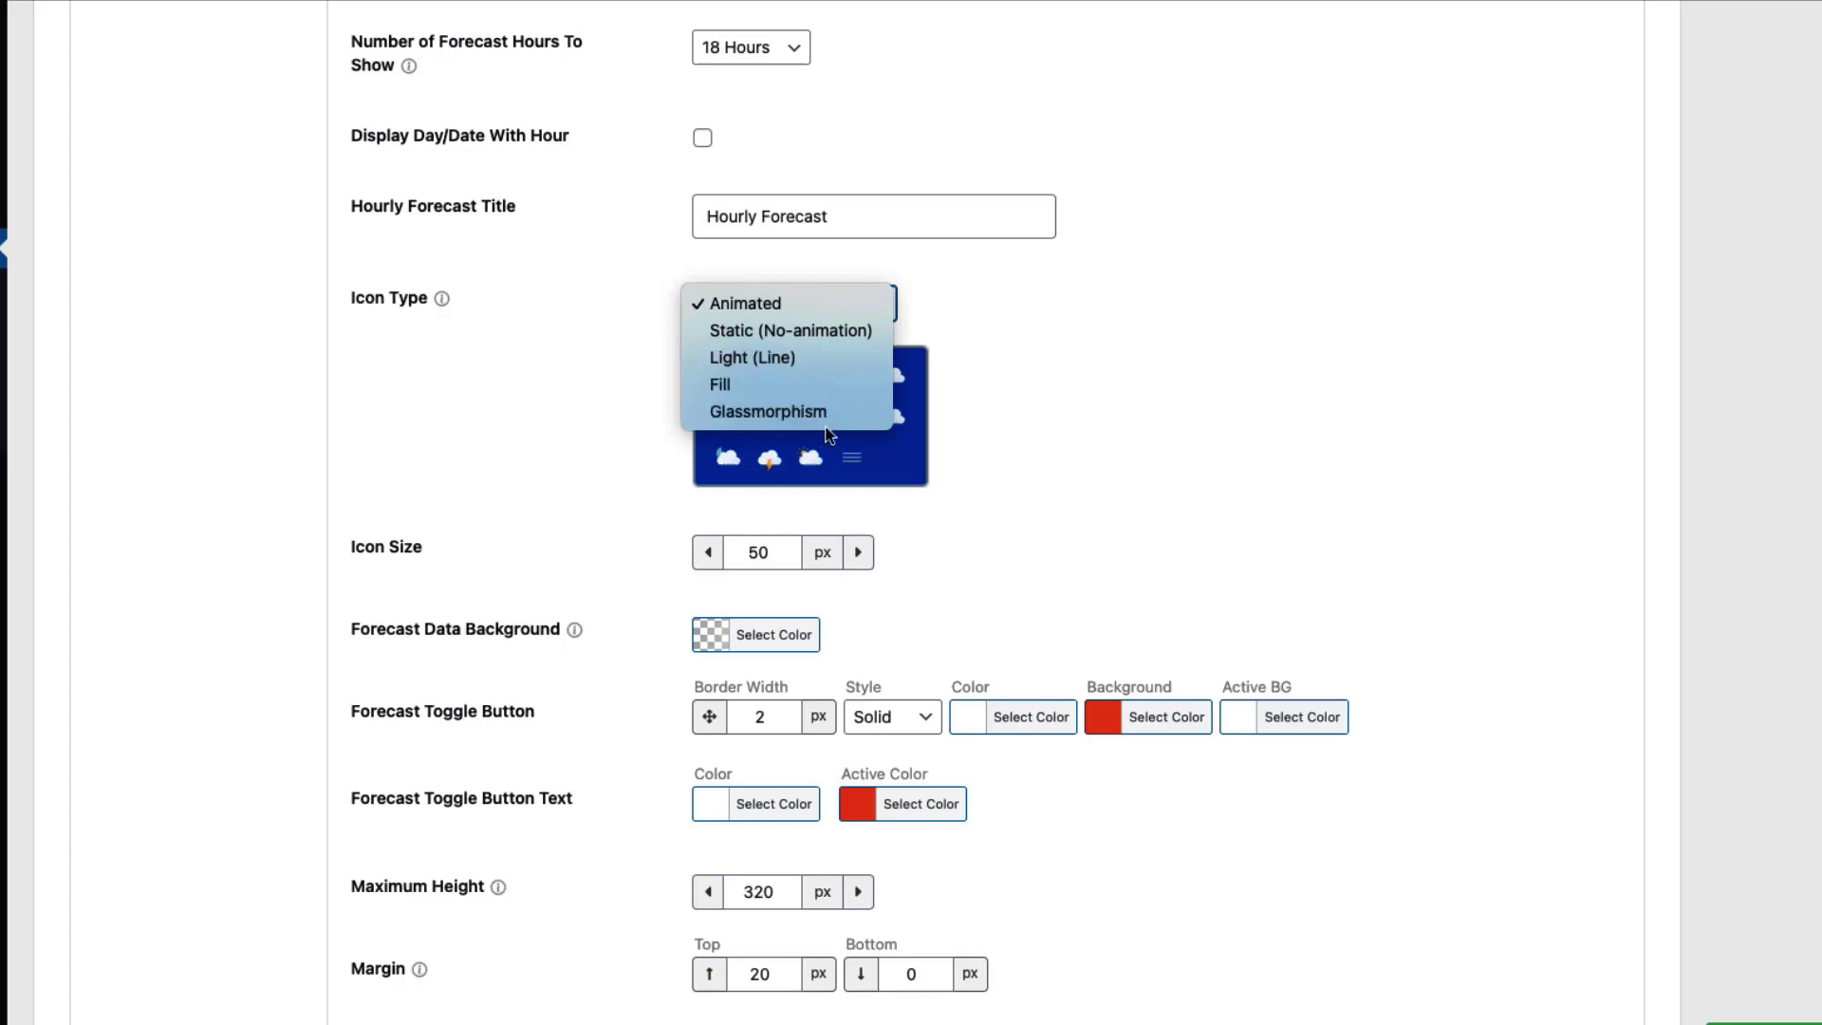
pyautogui.click(1150, 444)
pyautogui.scroll(-3, 510, 444)
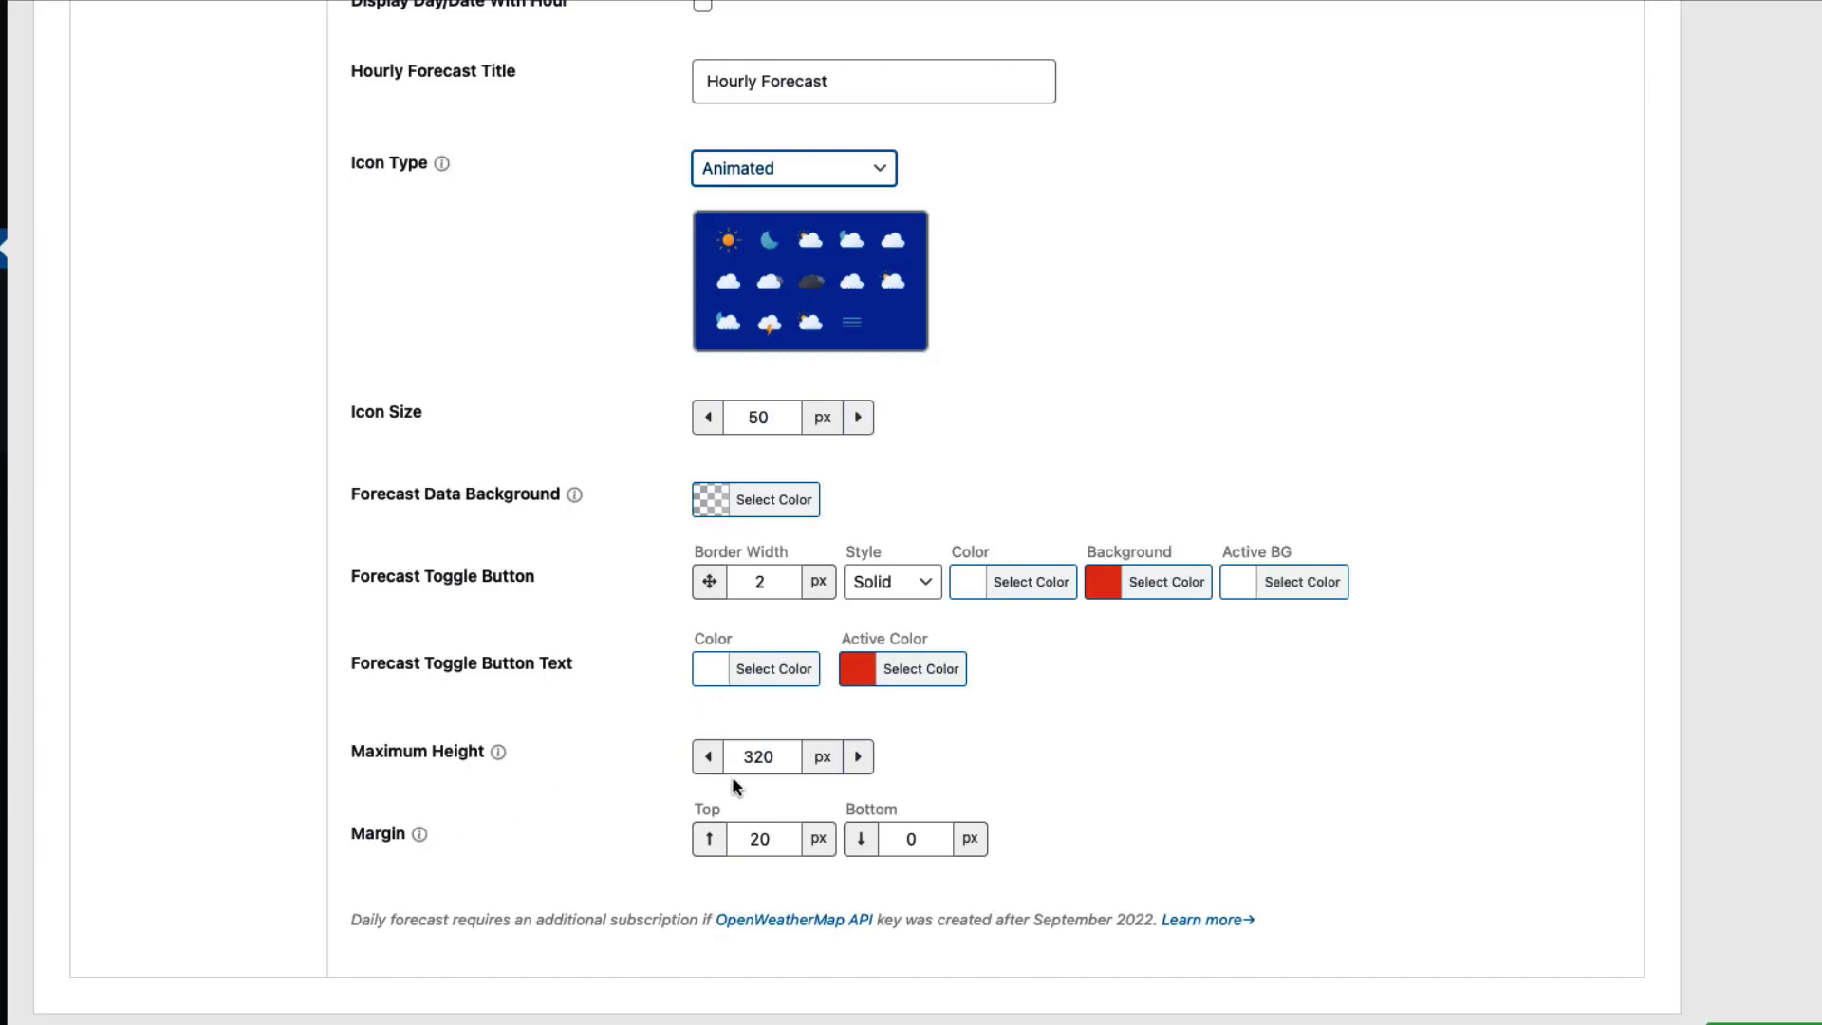
pyautogui.scroll(15, 544, 715)
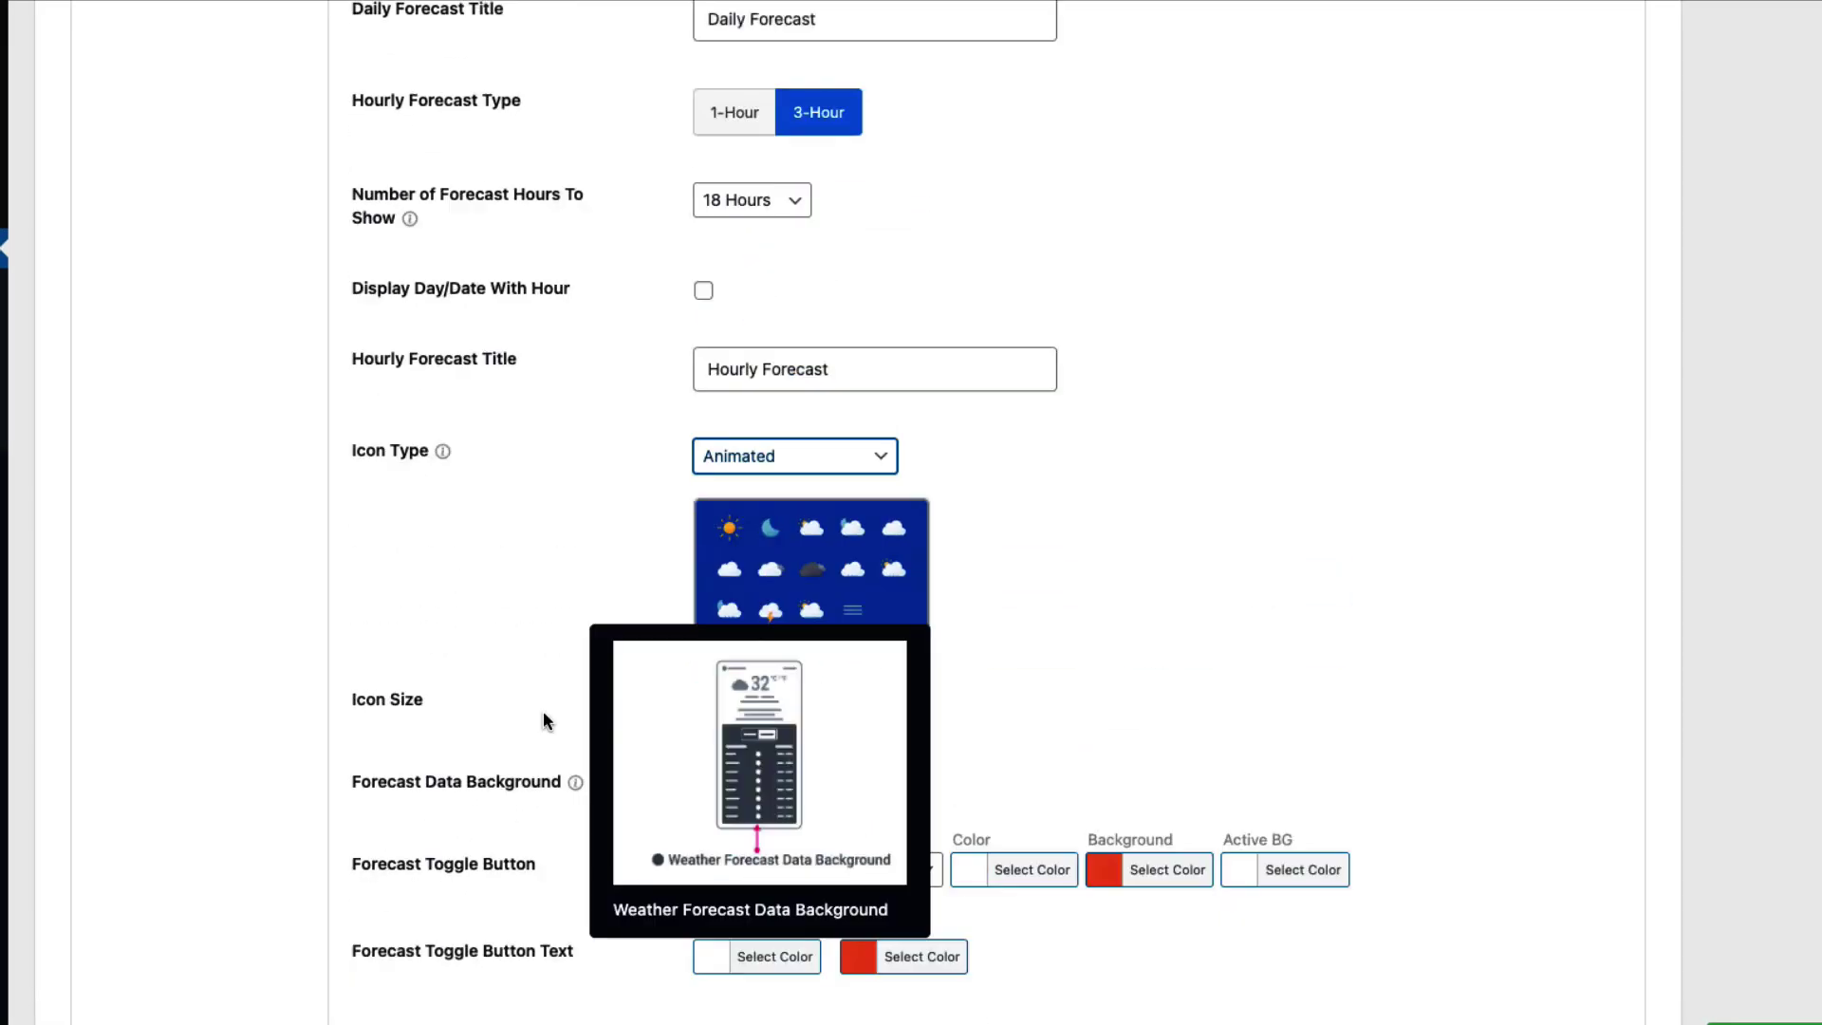
# Step: Set Detailed Weather and Data Update Time to SHOW in the Footer settings
pyautogui.click(208, 405)
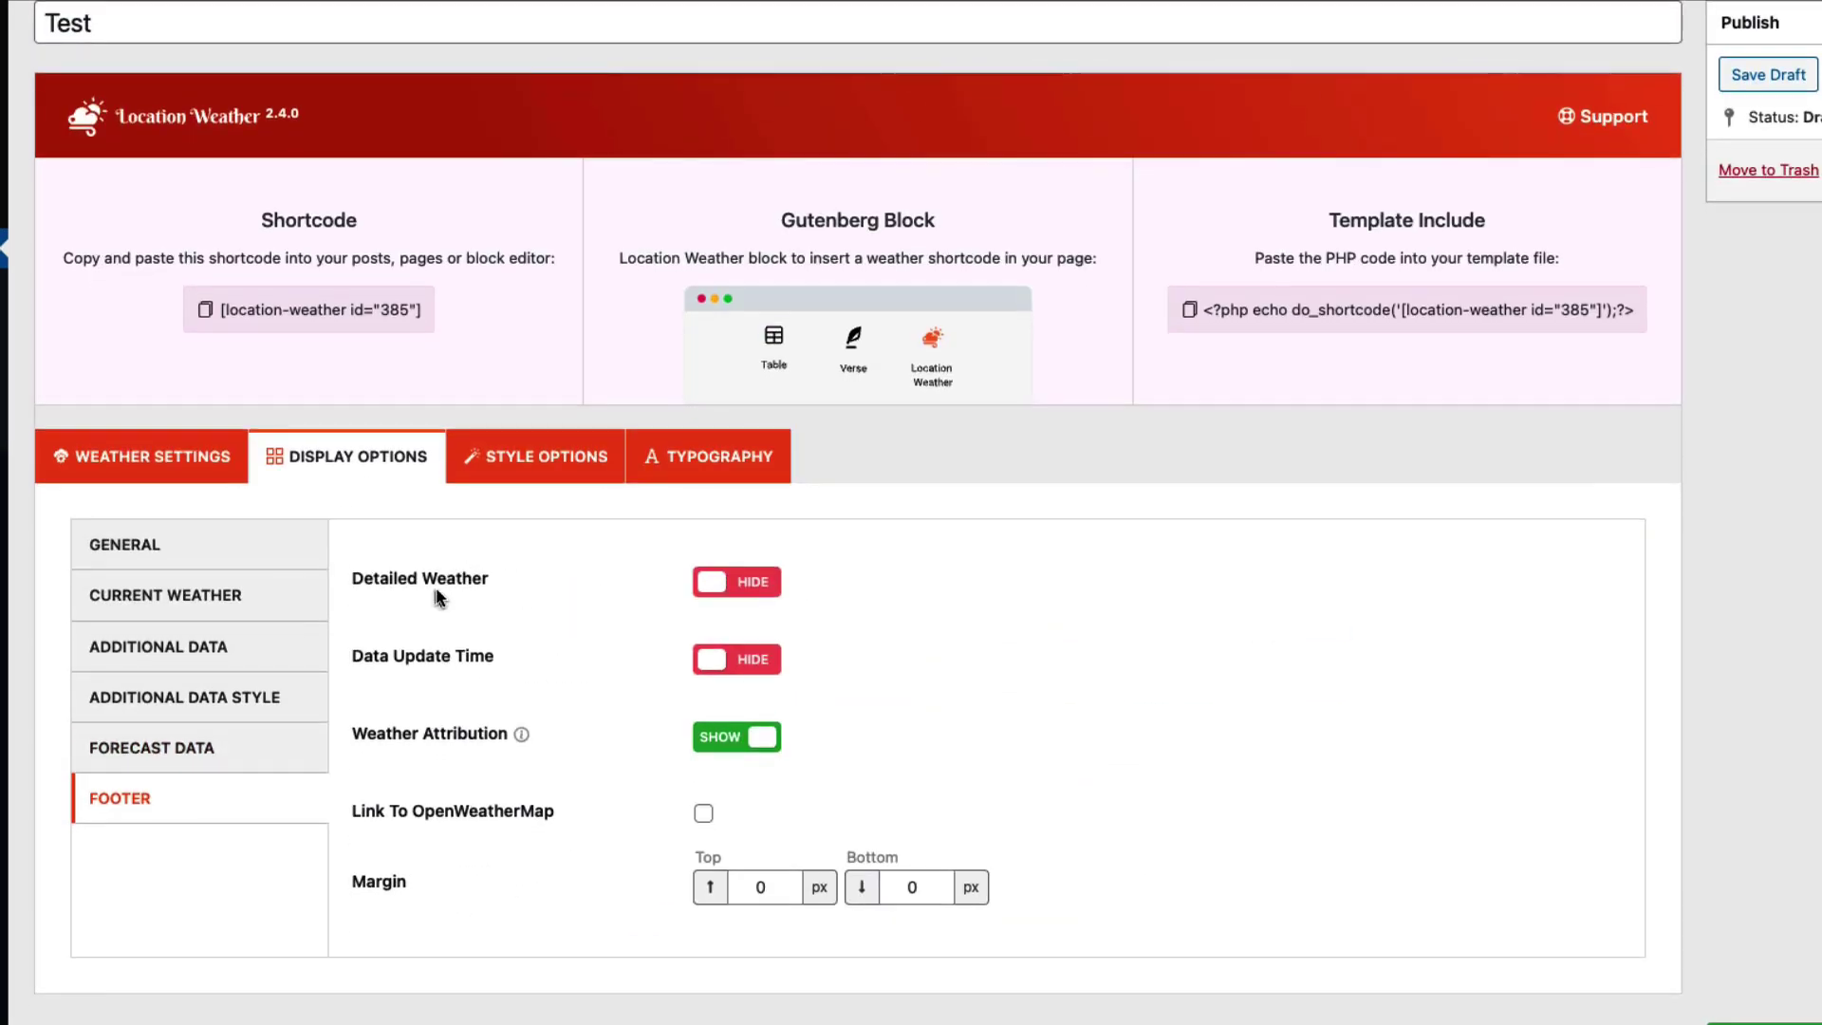
pyautogui.click(724, 591)
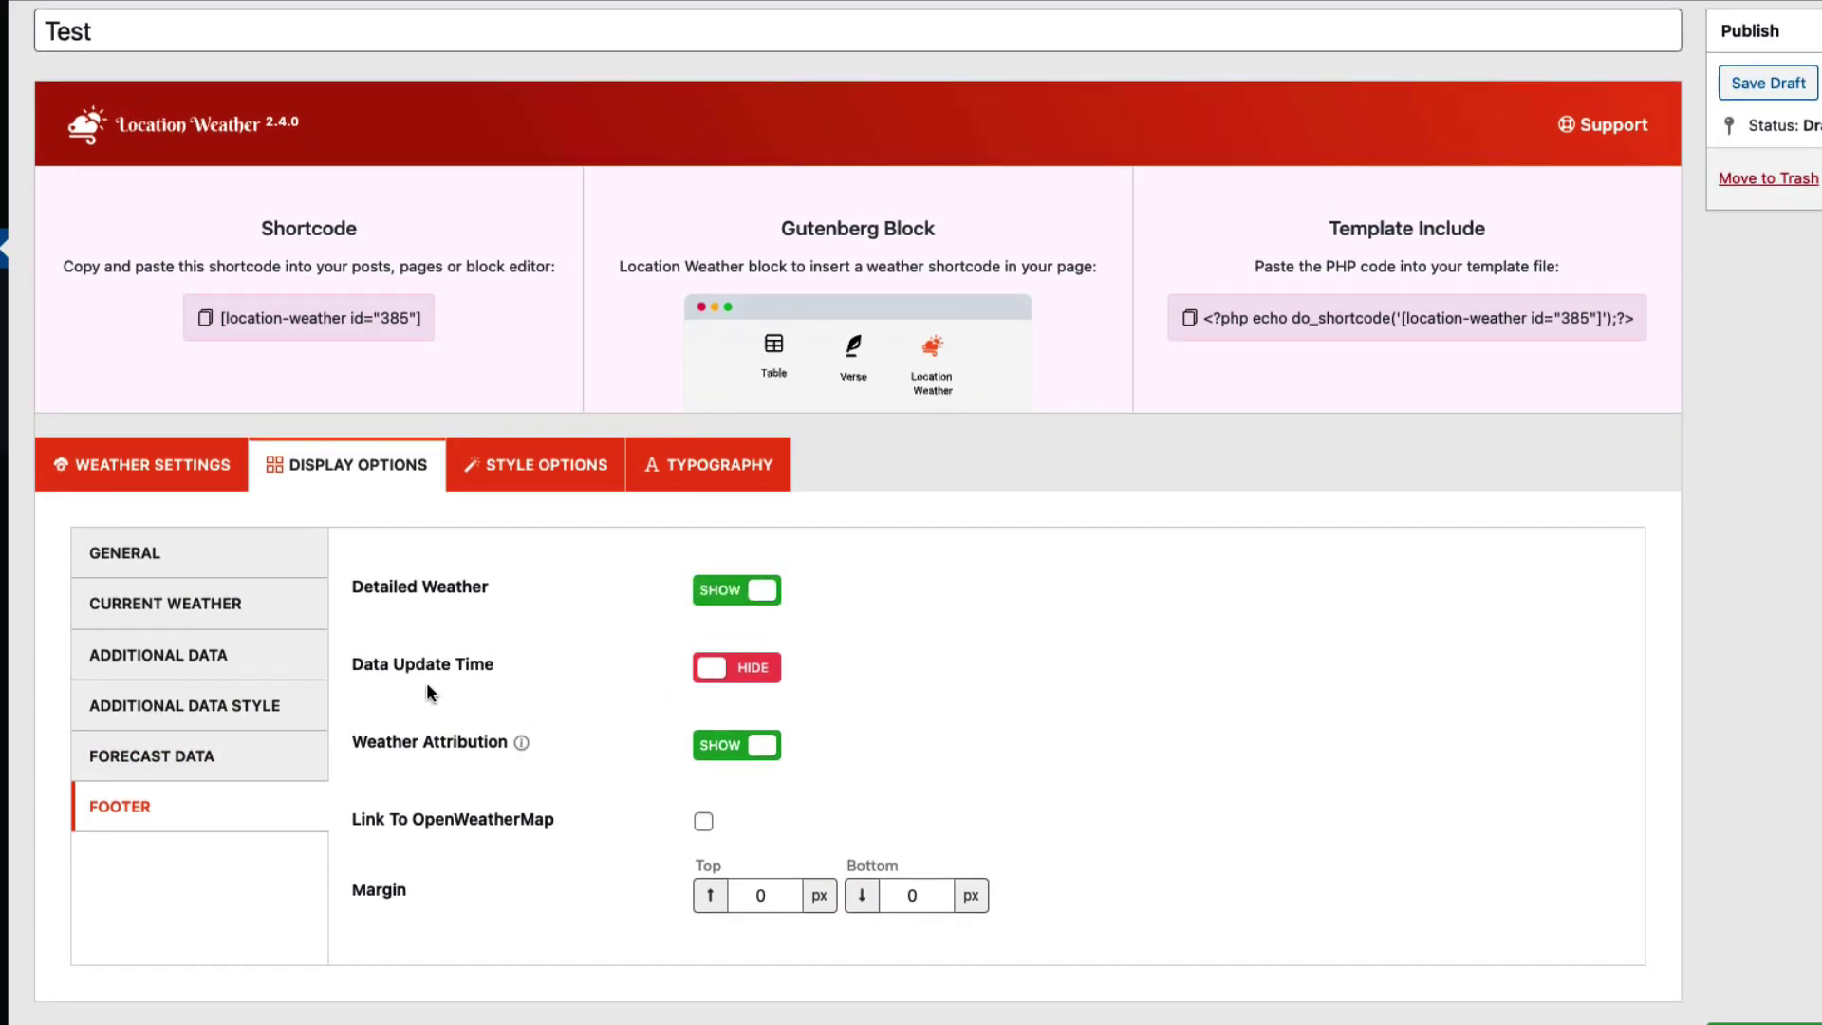
pyautogui.click(737, 675)
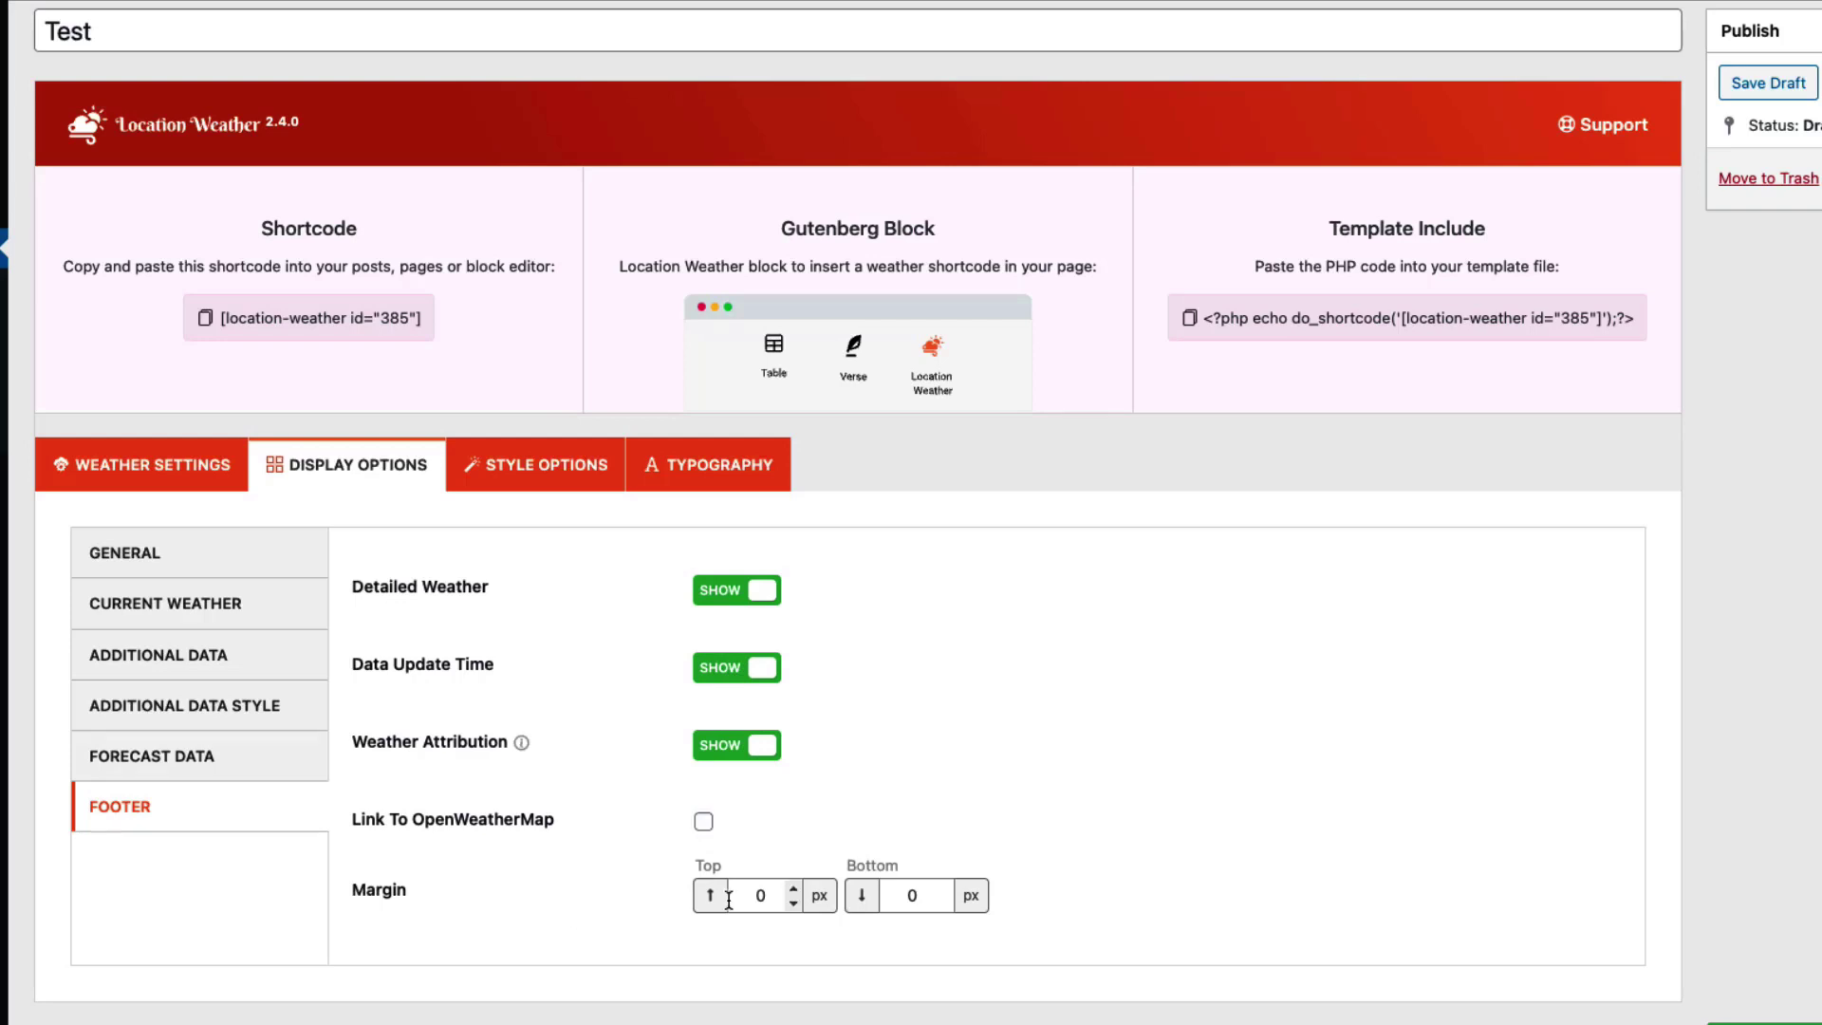
pyautogui.click(489, 479)
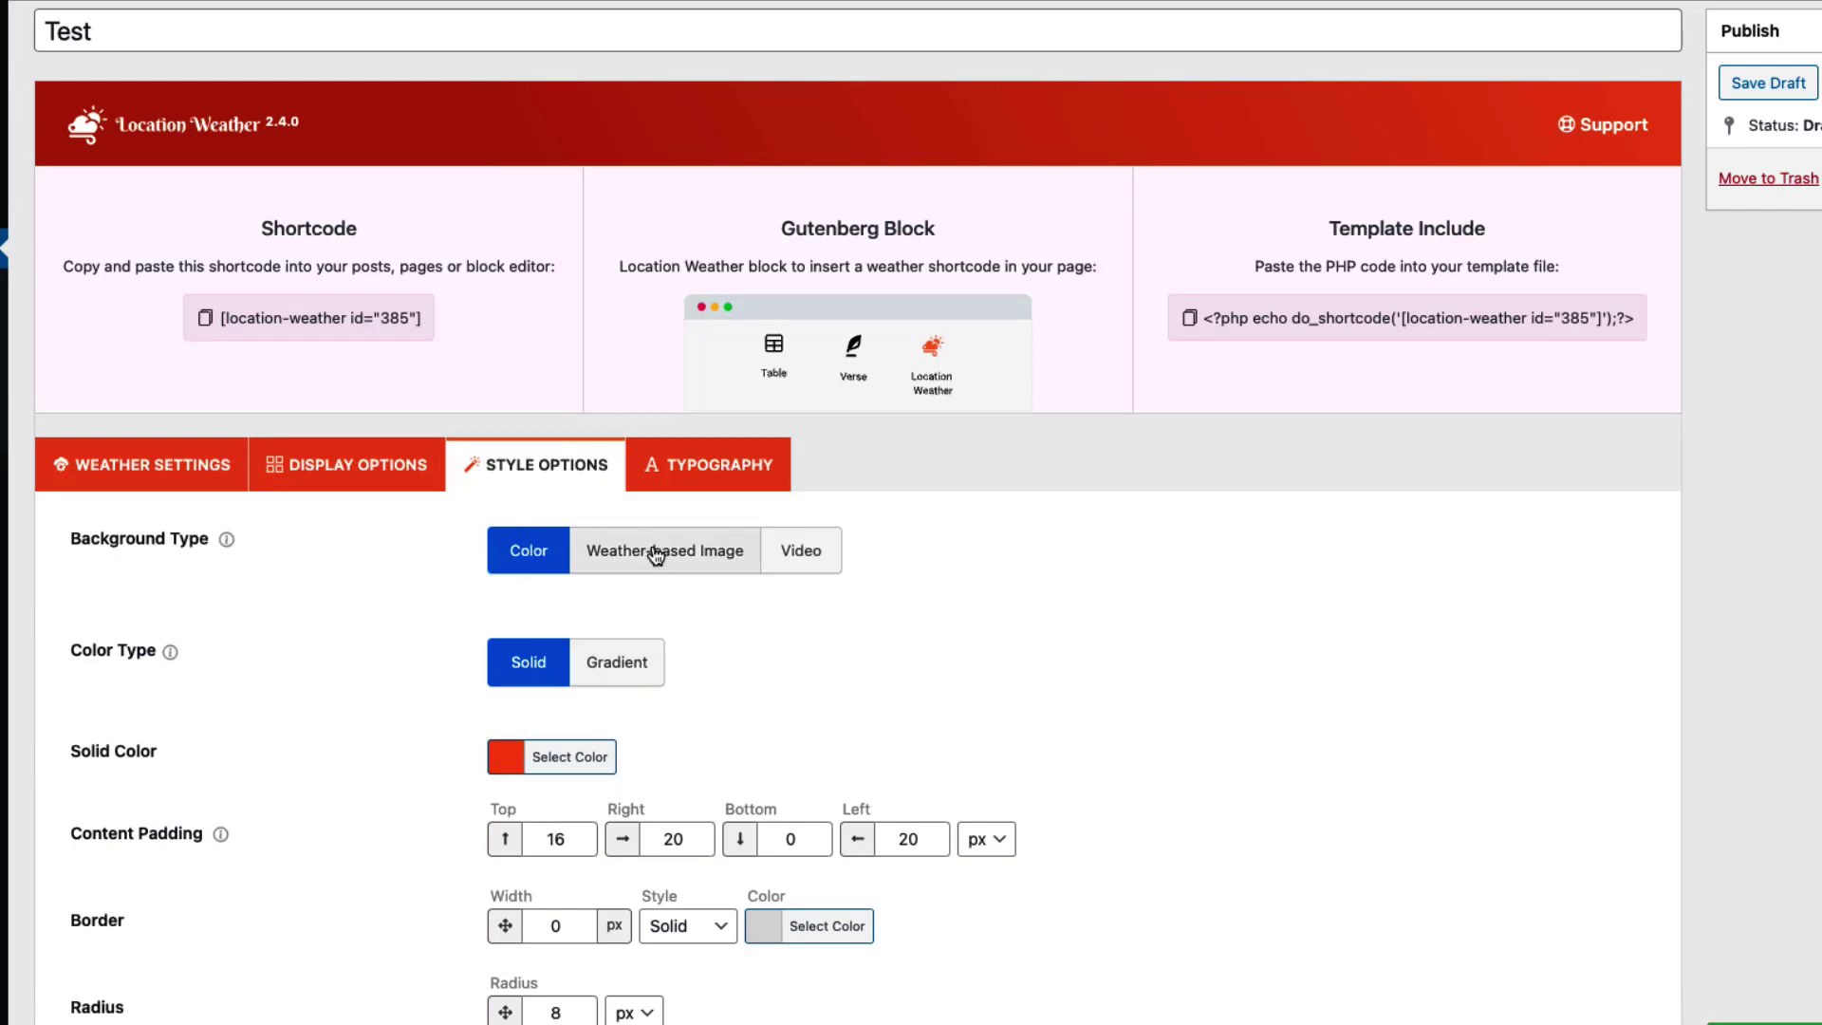
# Step: Try a YouTube video background, set bottom content padding to 10, and revert to Color
pyautogui.click(811, 558)
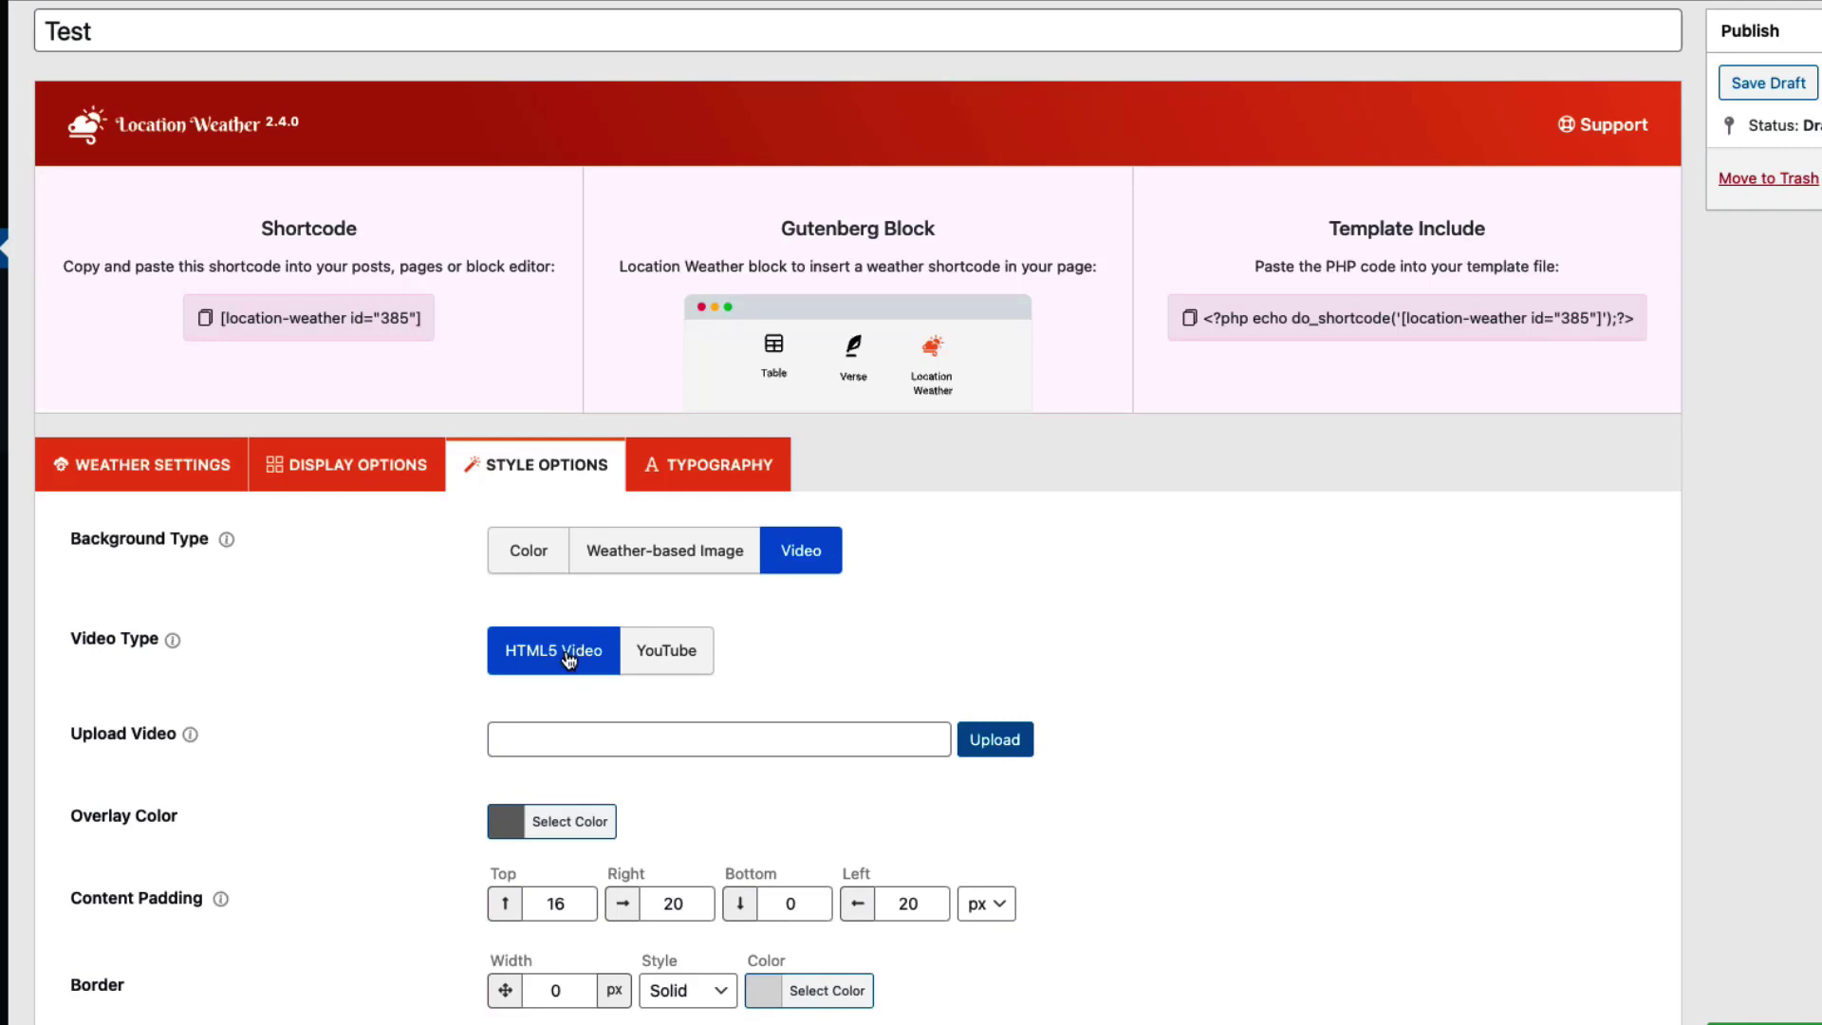
pyautogui.click(654, 662)
pyautogui.click(536, 746)
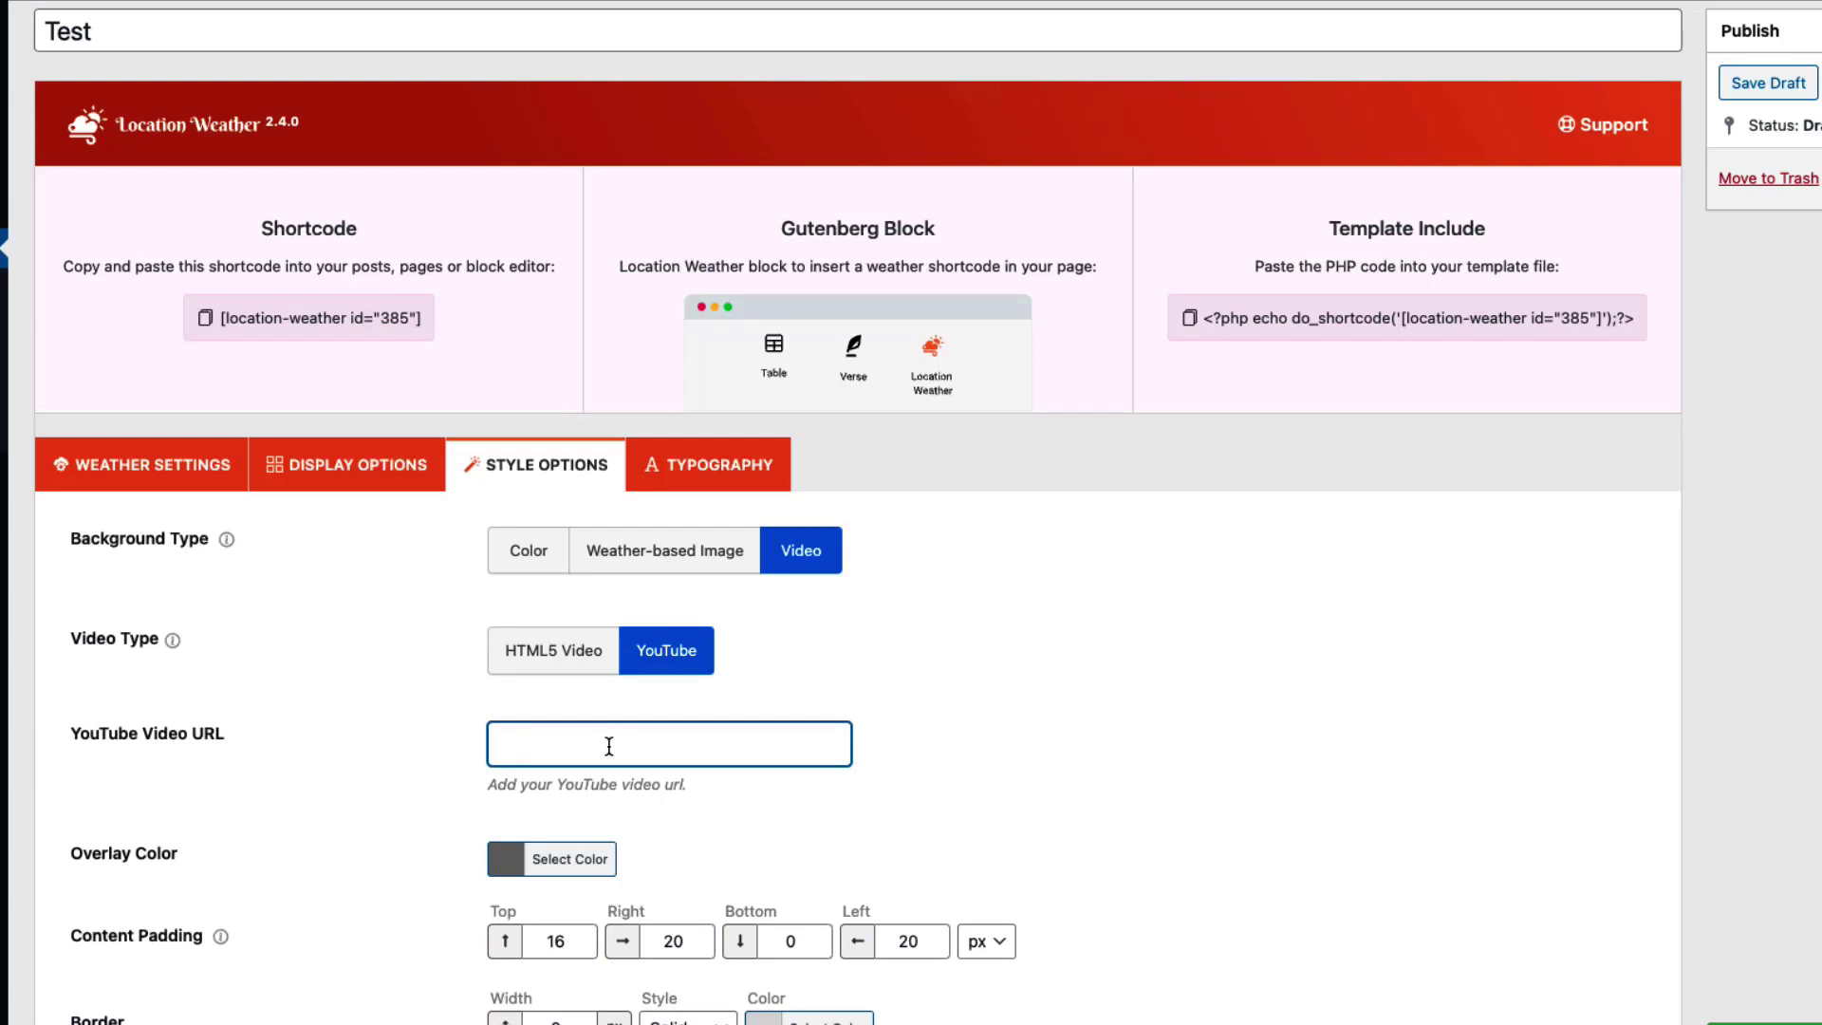
pyautogui.scroll(-5, 590, 725)
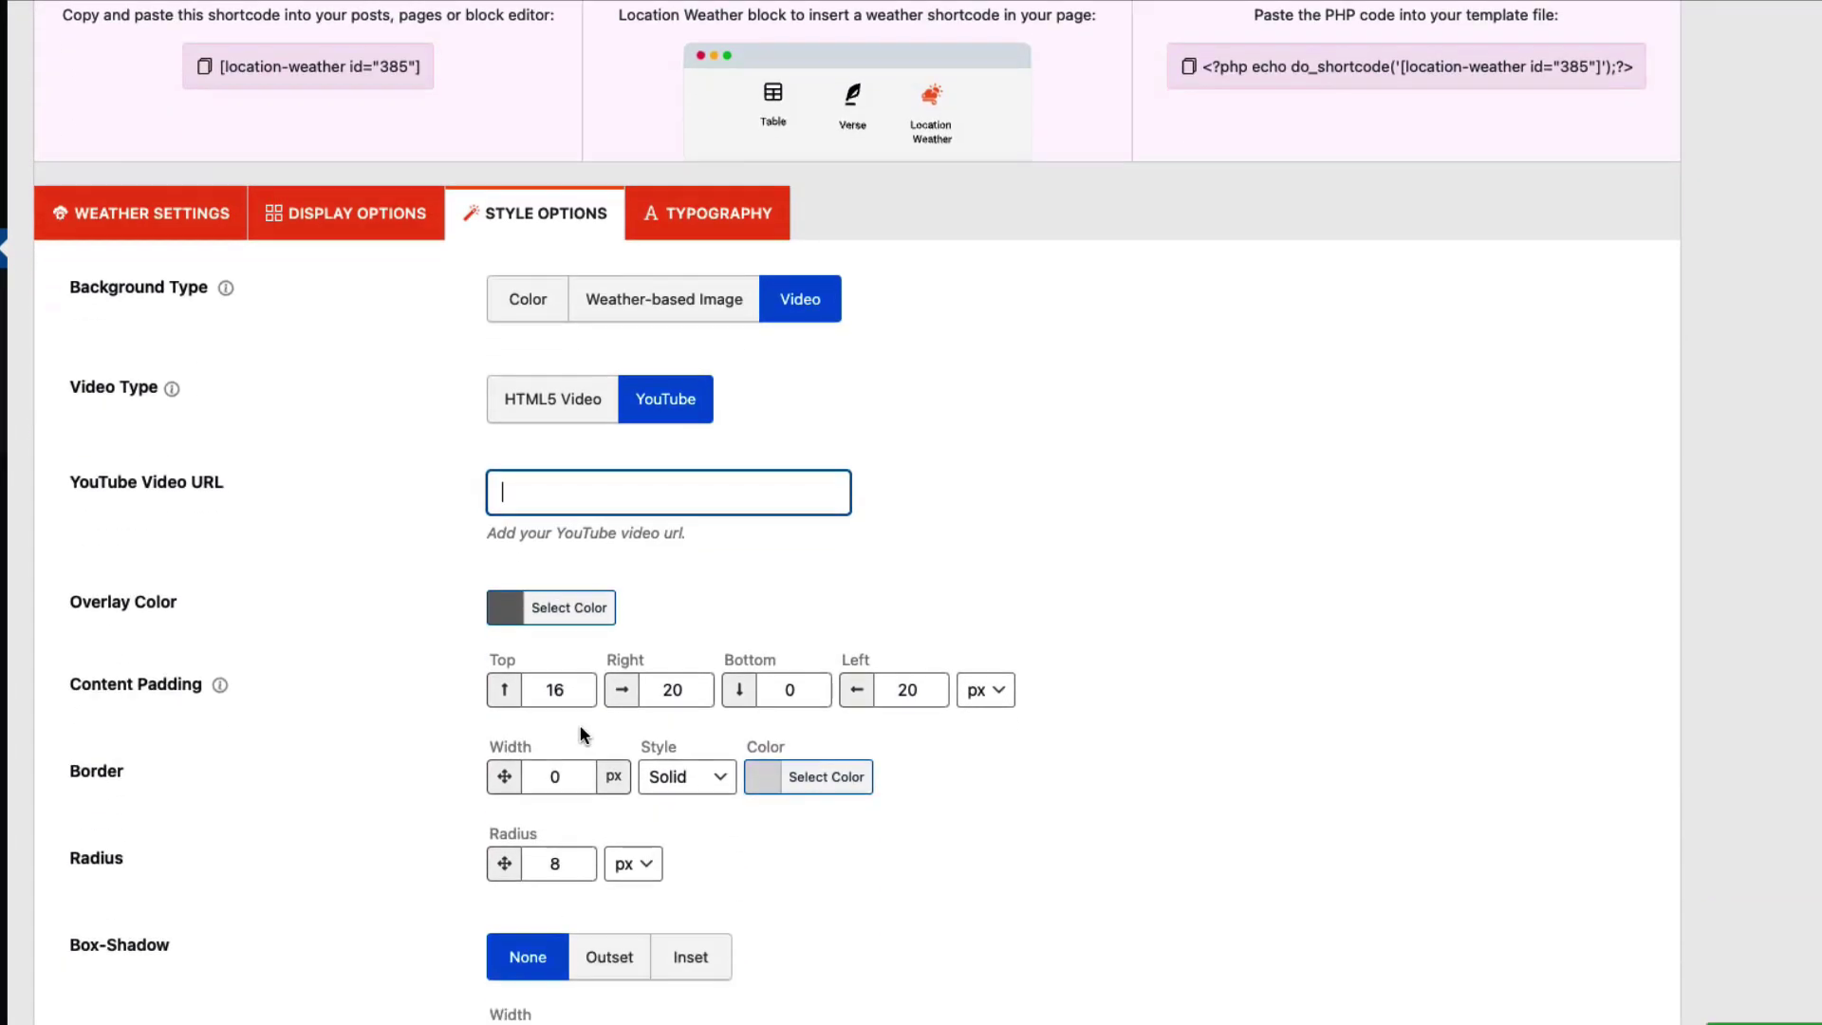
pyautogui.click(586, 606)
pyautogui.click(936, 568)
pyautogui.scroll(-2, 286, 617)
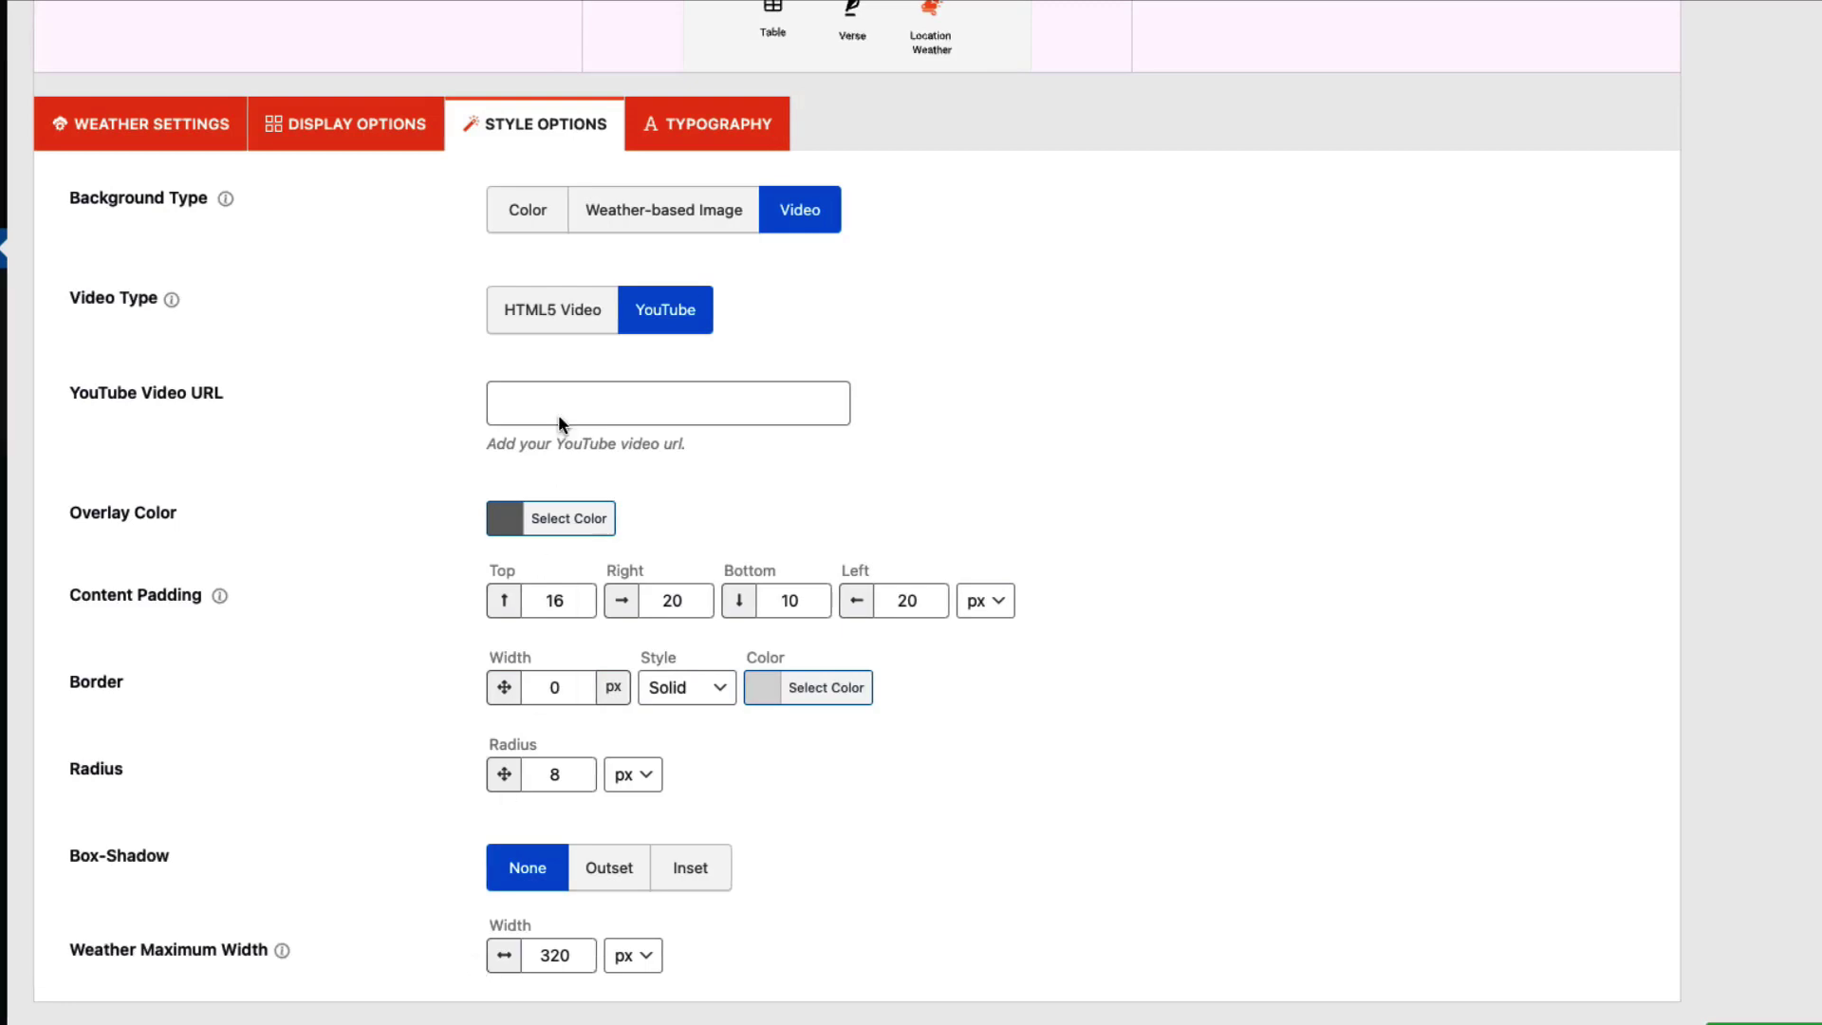
pyautogui.click(527, 210)
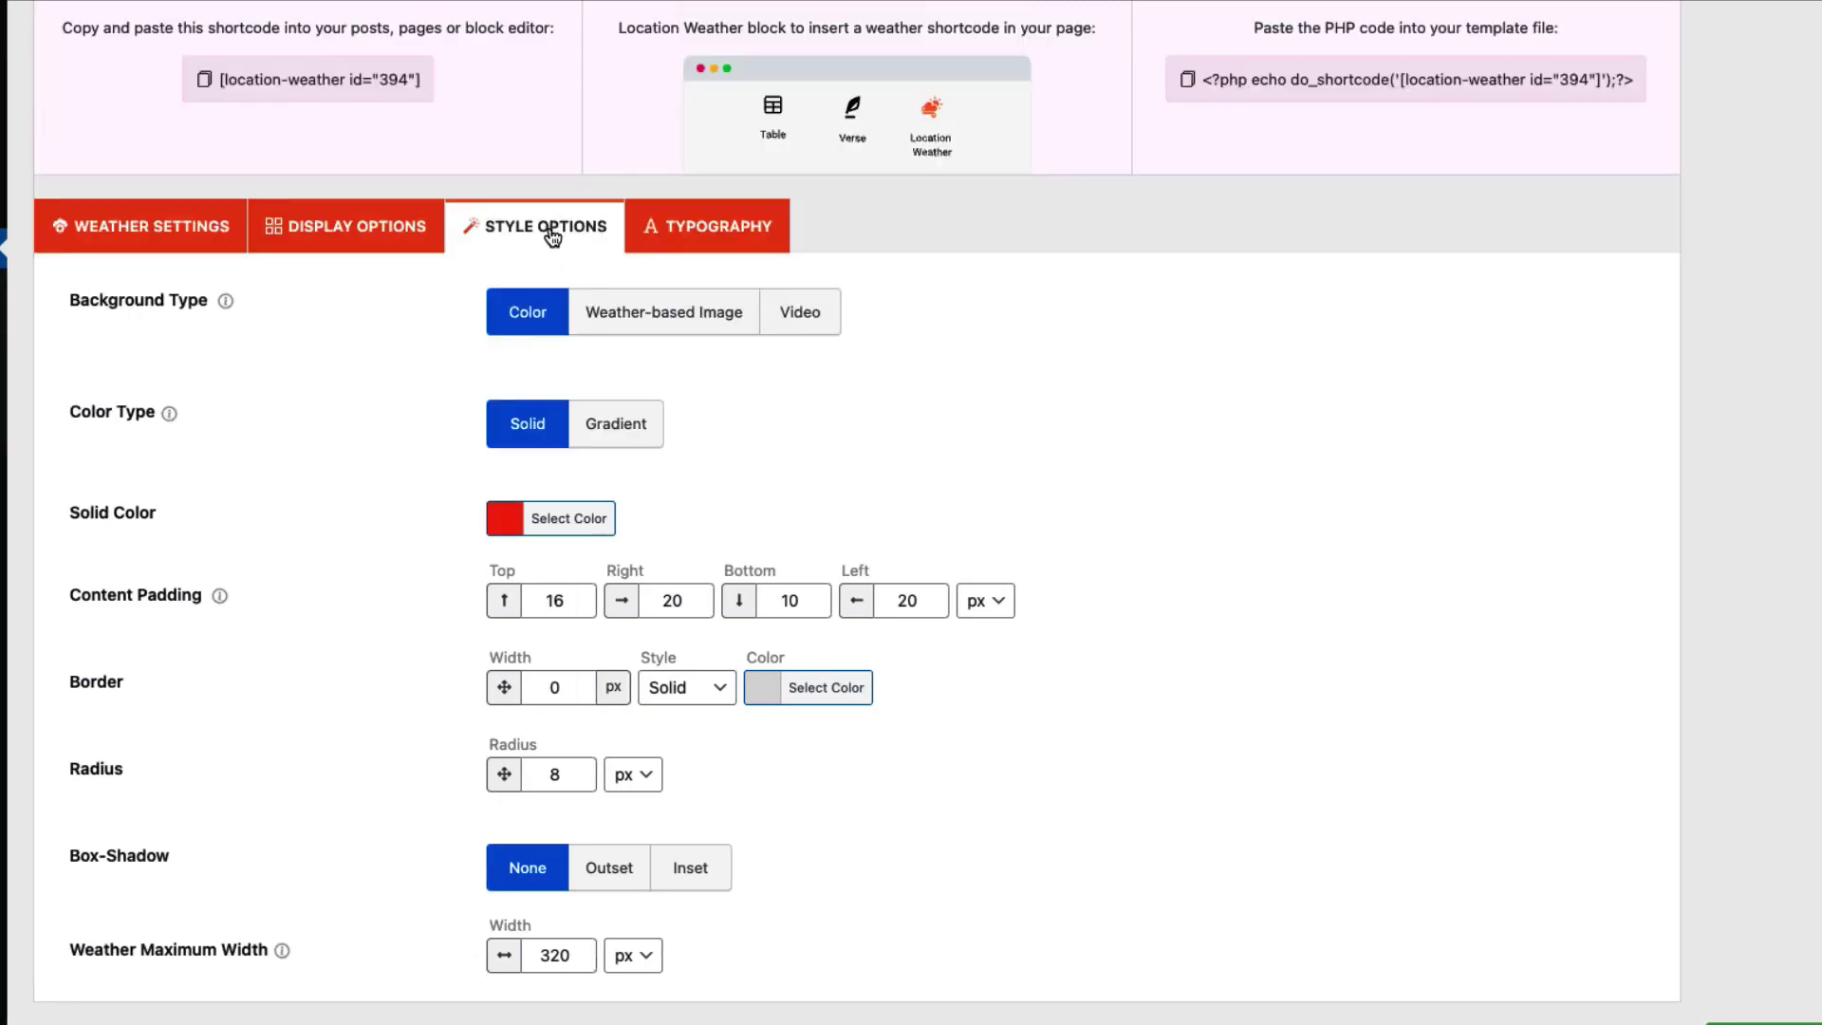
# Step: On the Typography tab, turn on Load Weather Section Title Font
pyautogui.click(724, 237)
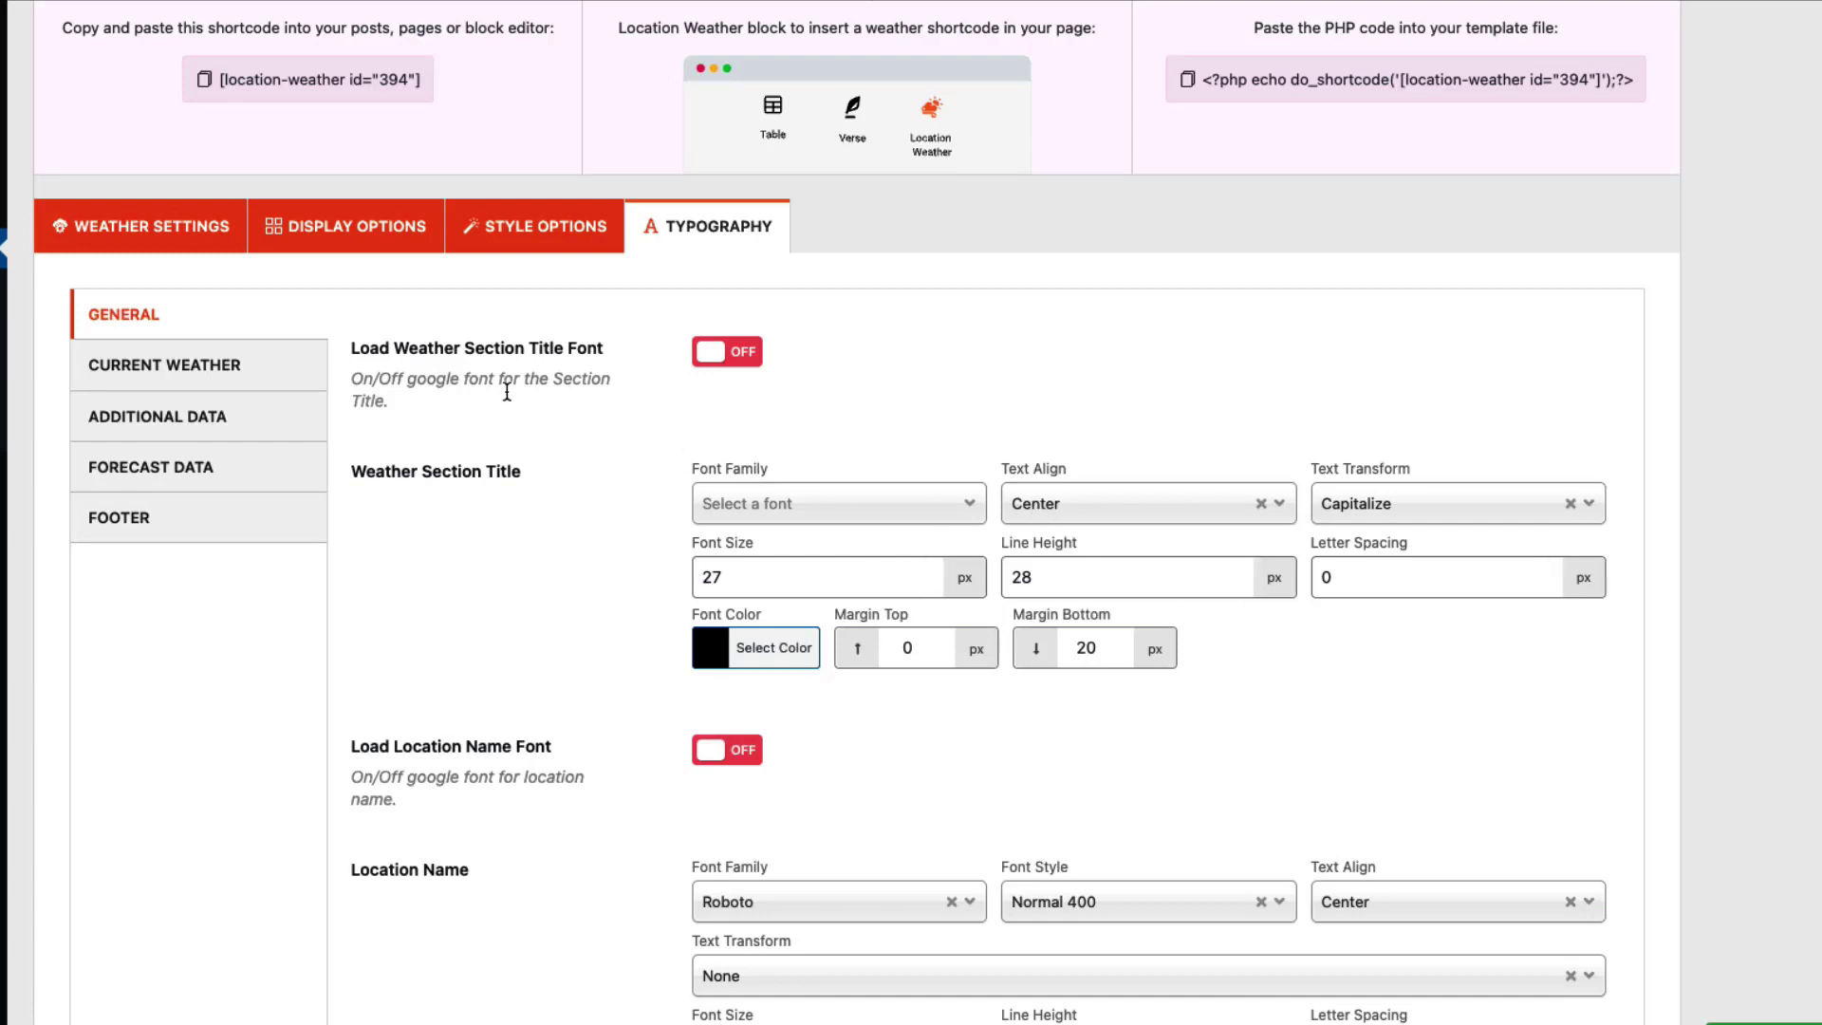
pyautogui.moveTo(353, 352); pyautogui.dragTo(605, 353)
pyautogui.click(648, 368)
pyautogui.click(725, 361)
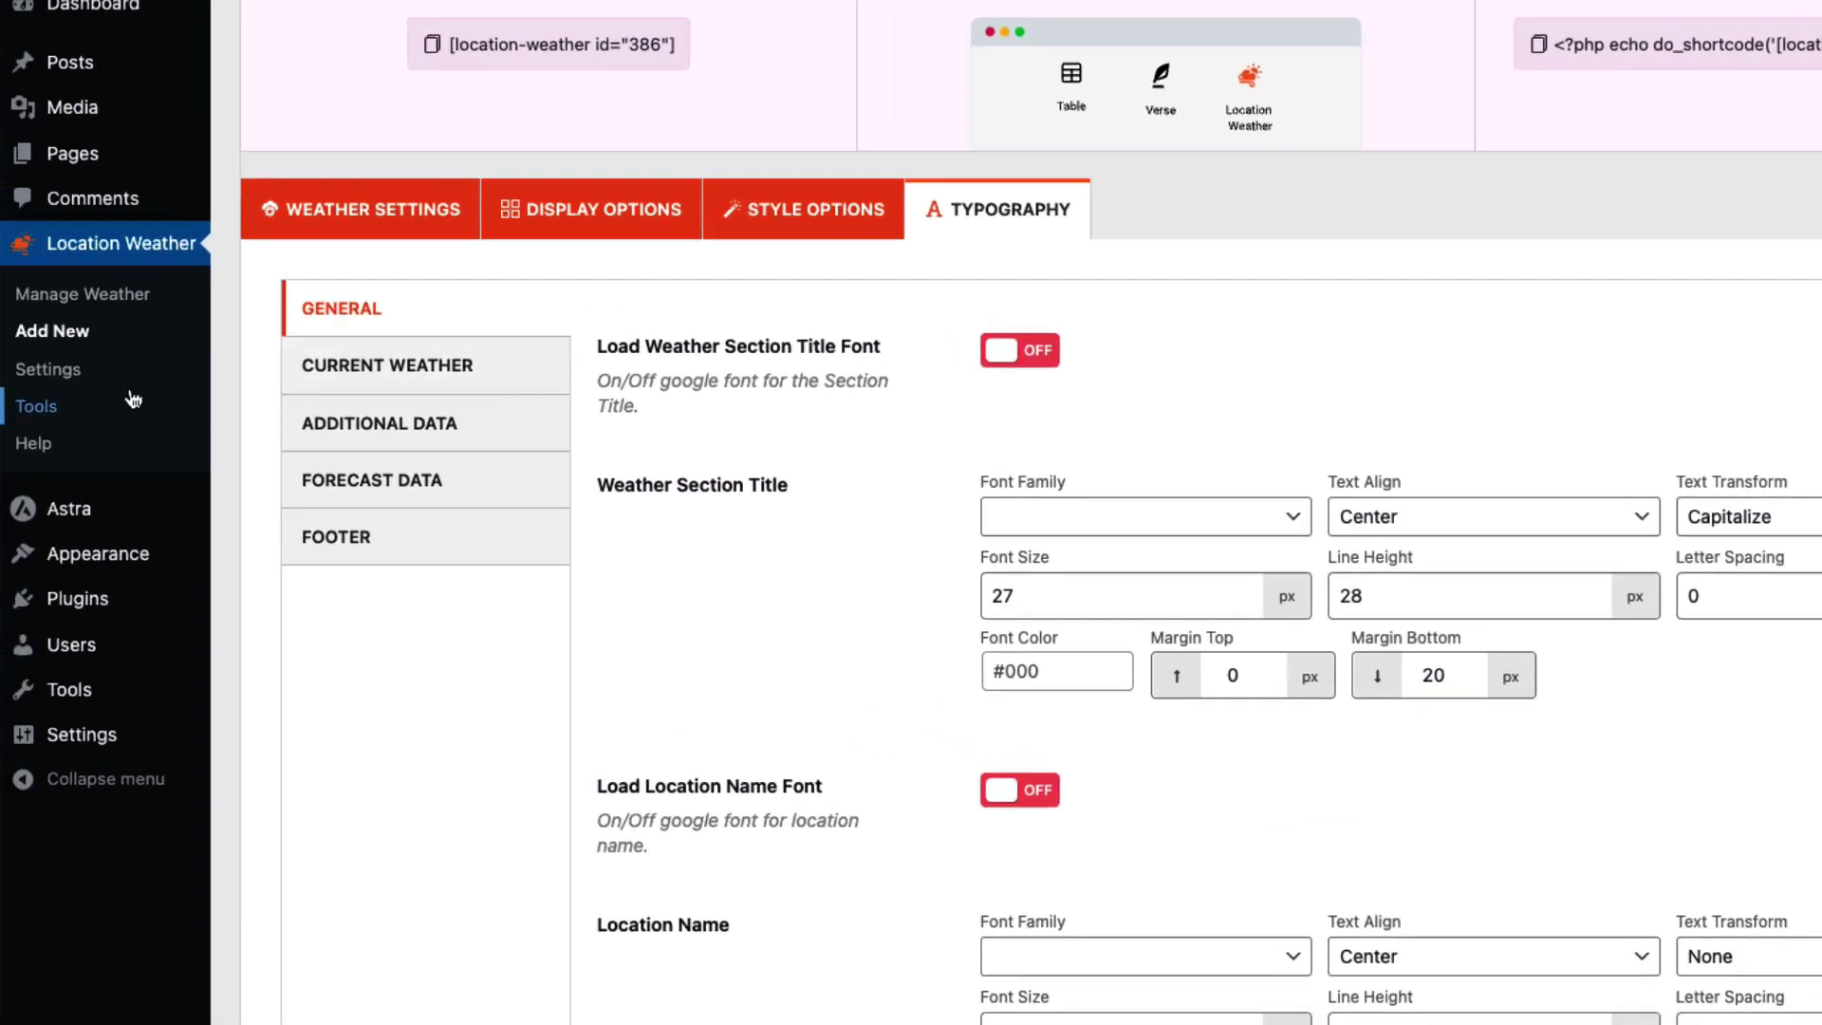
# Step: Review the plugin's settings: OpenWeather API key, advanced options, custom CSS/JS, and export/import tools
pyautogui.click(69, 372)
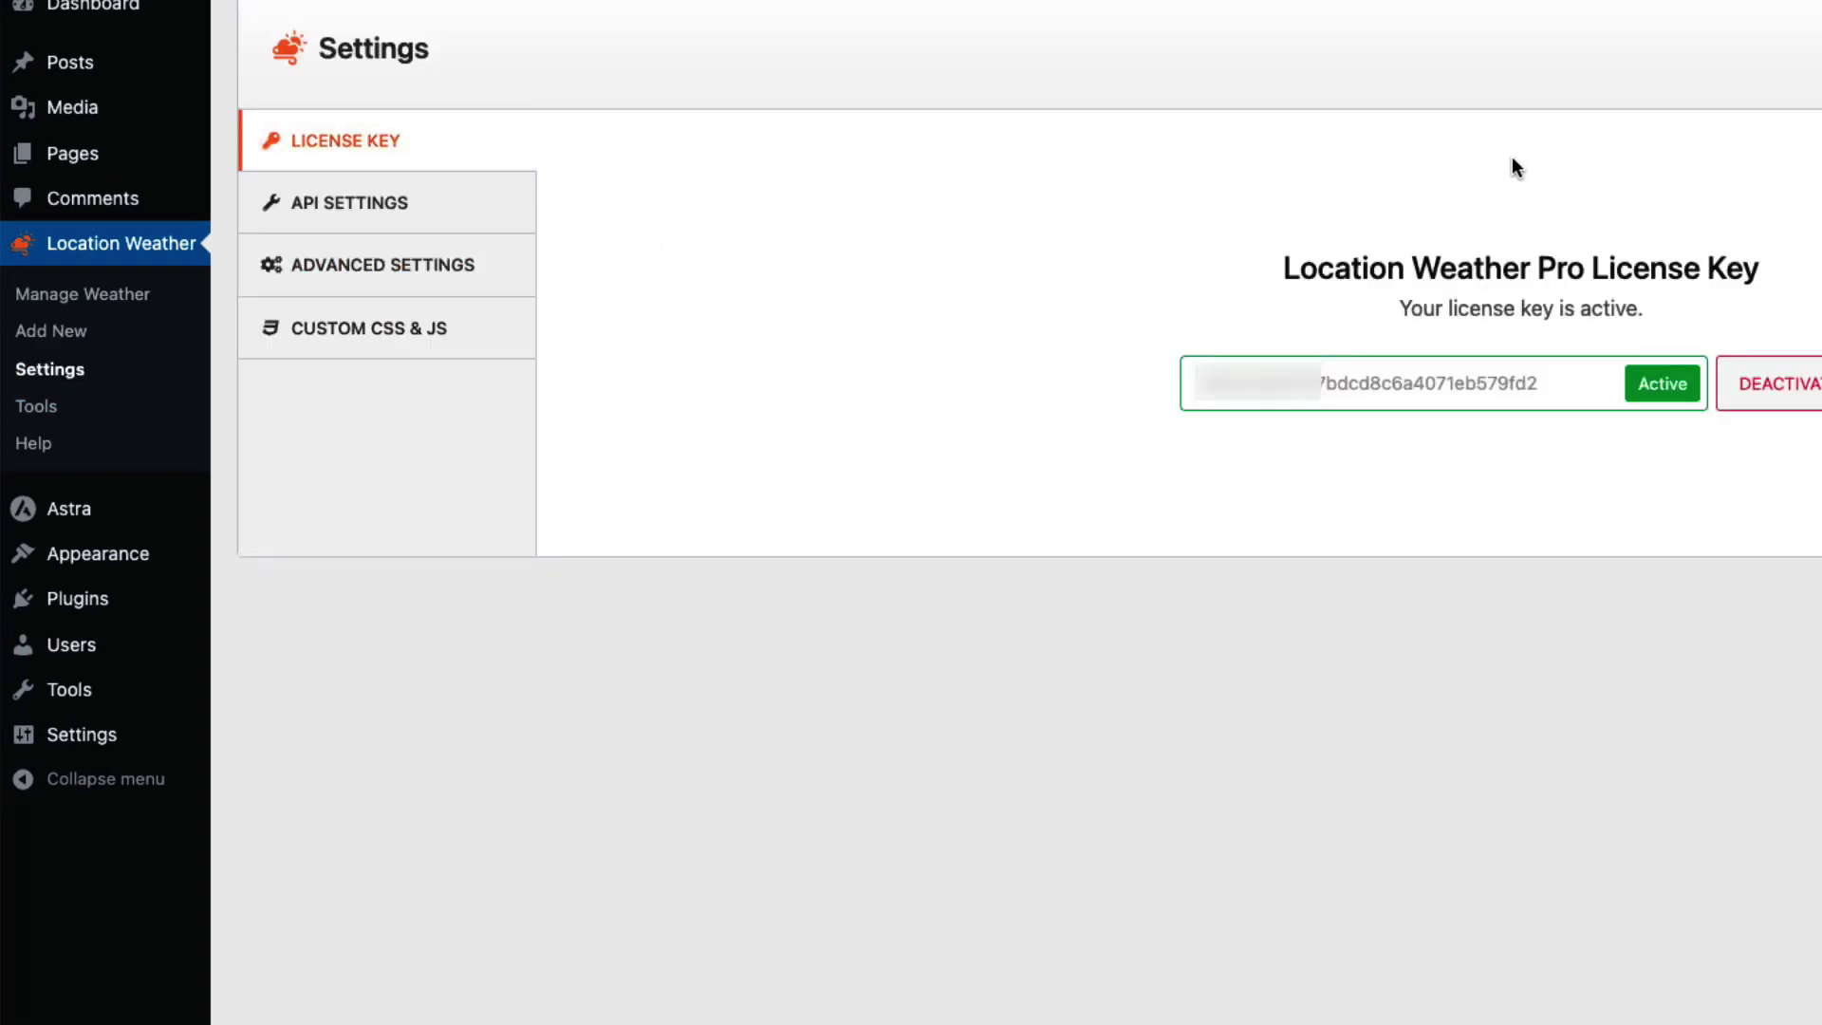
pyautogui.click(423, 215)
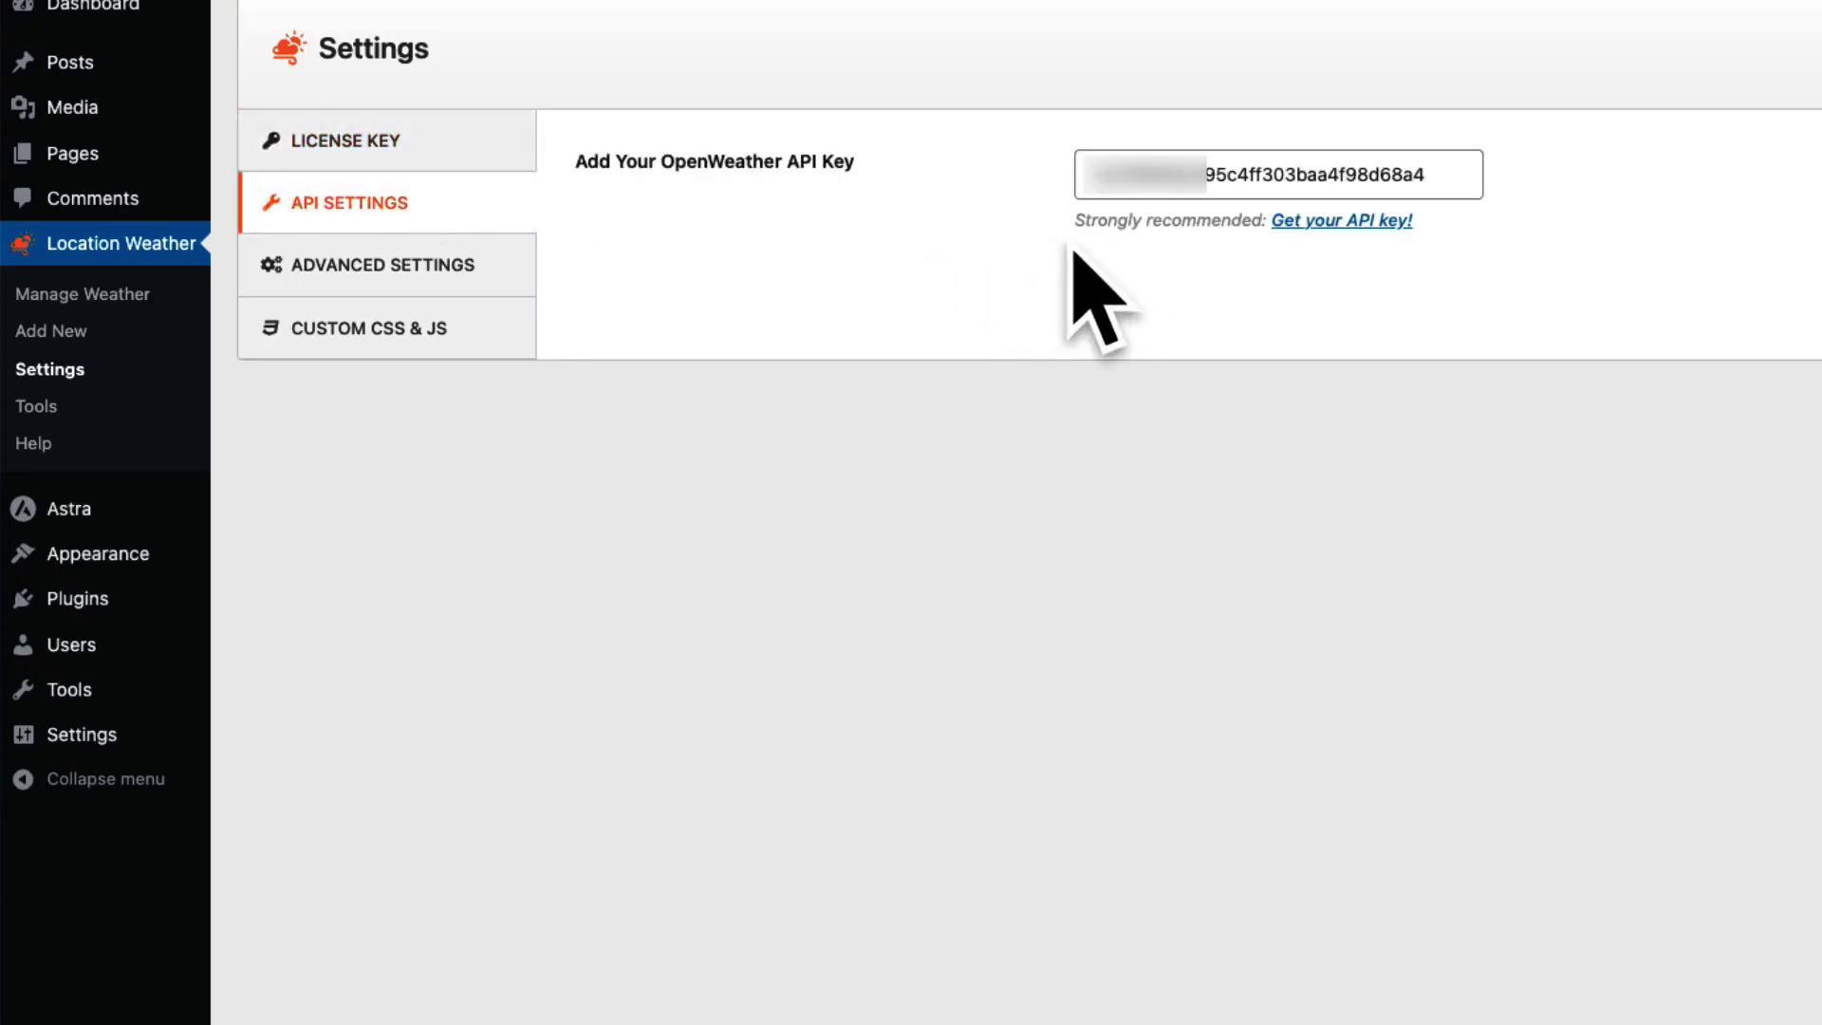
pyautogui.click(396, 283)
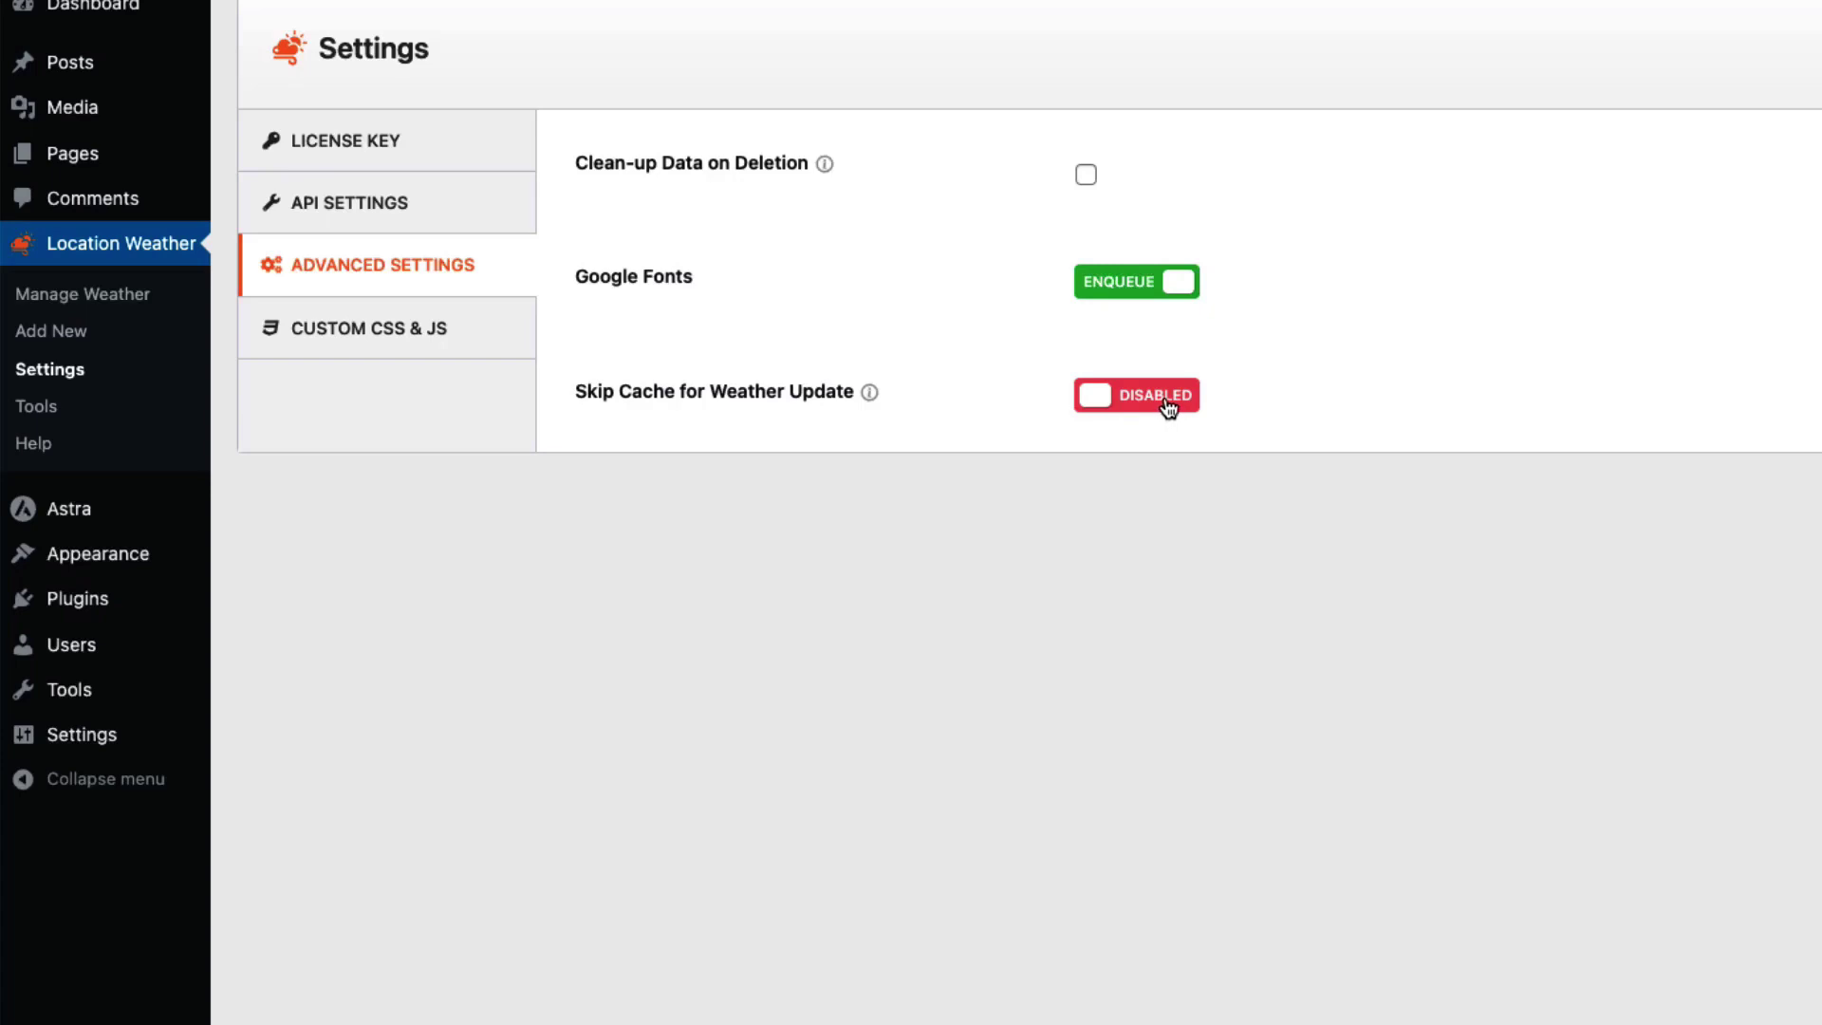
pyautogui.click(446, 334)
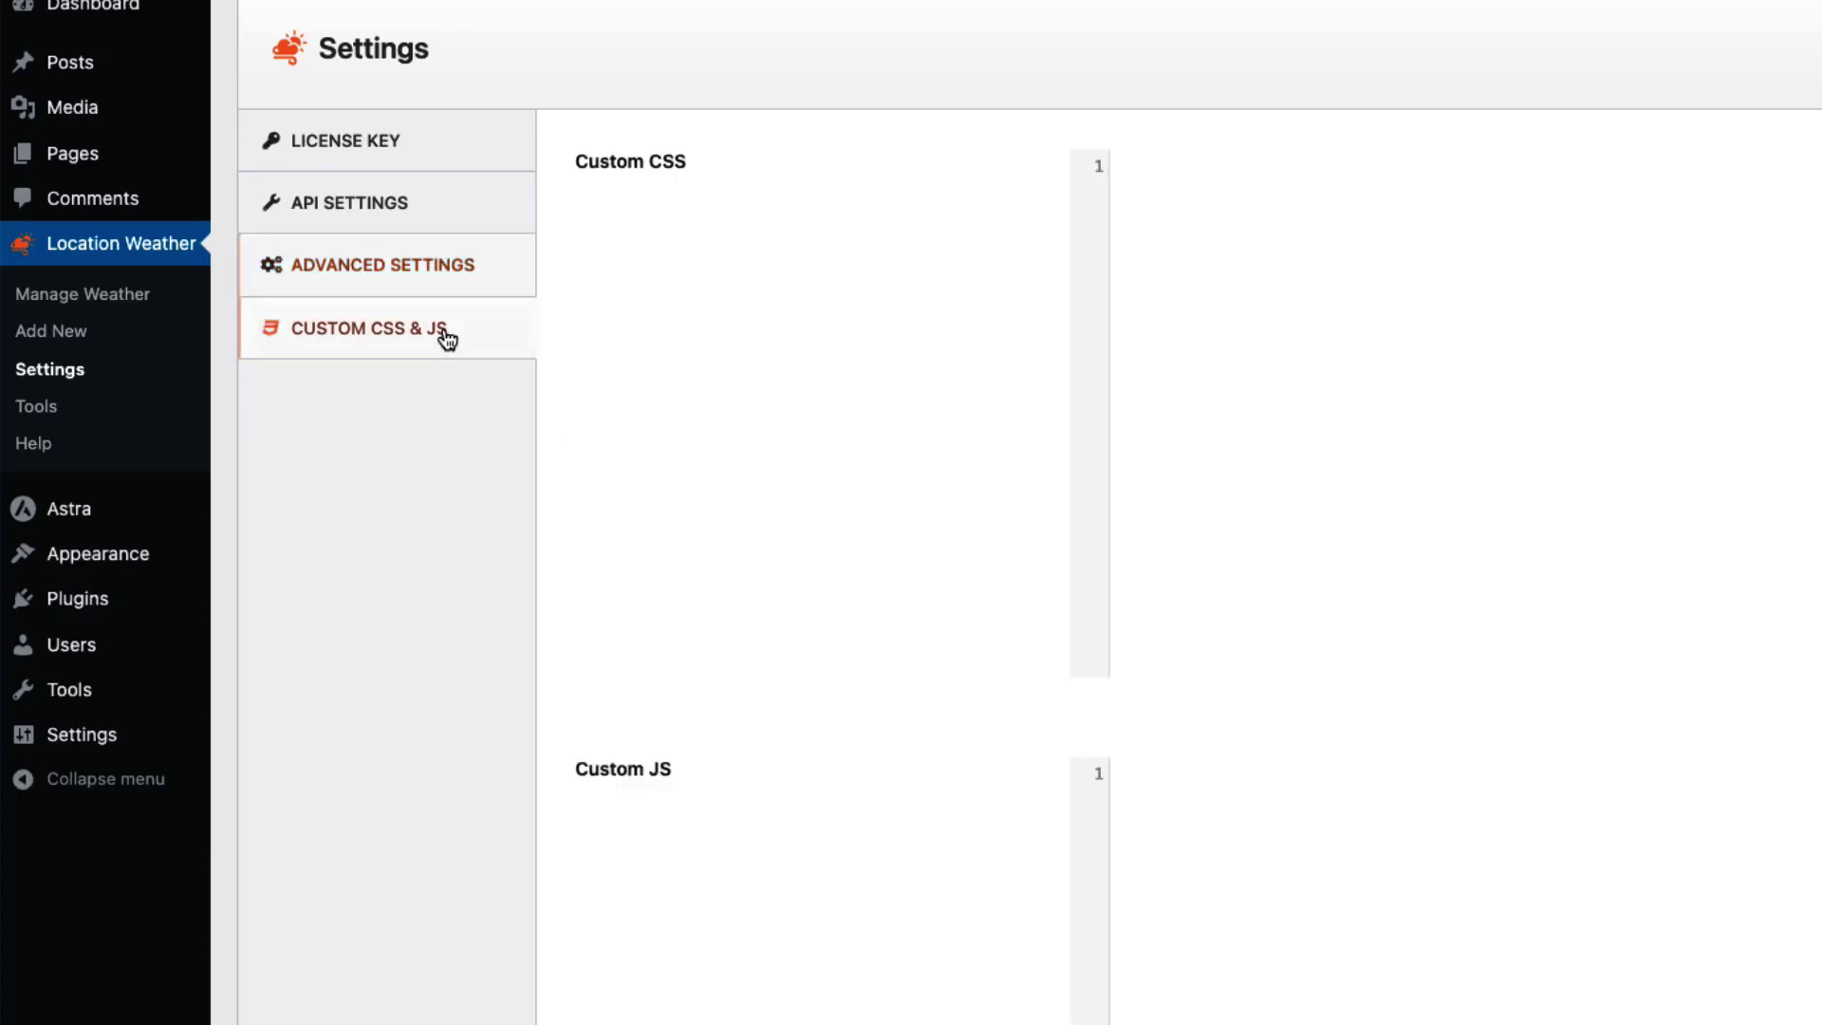
pyautogui.click(1364, 842)
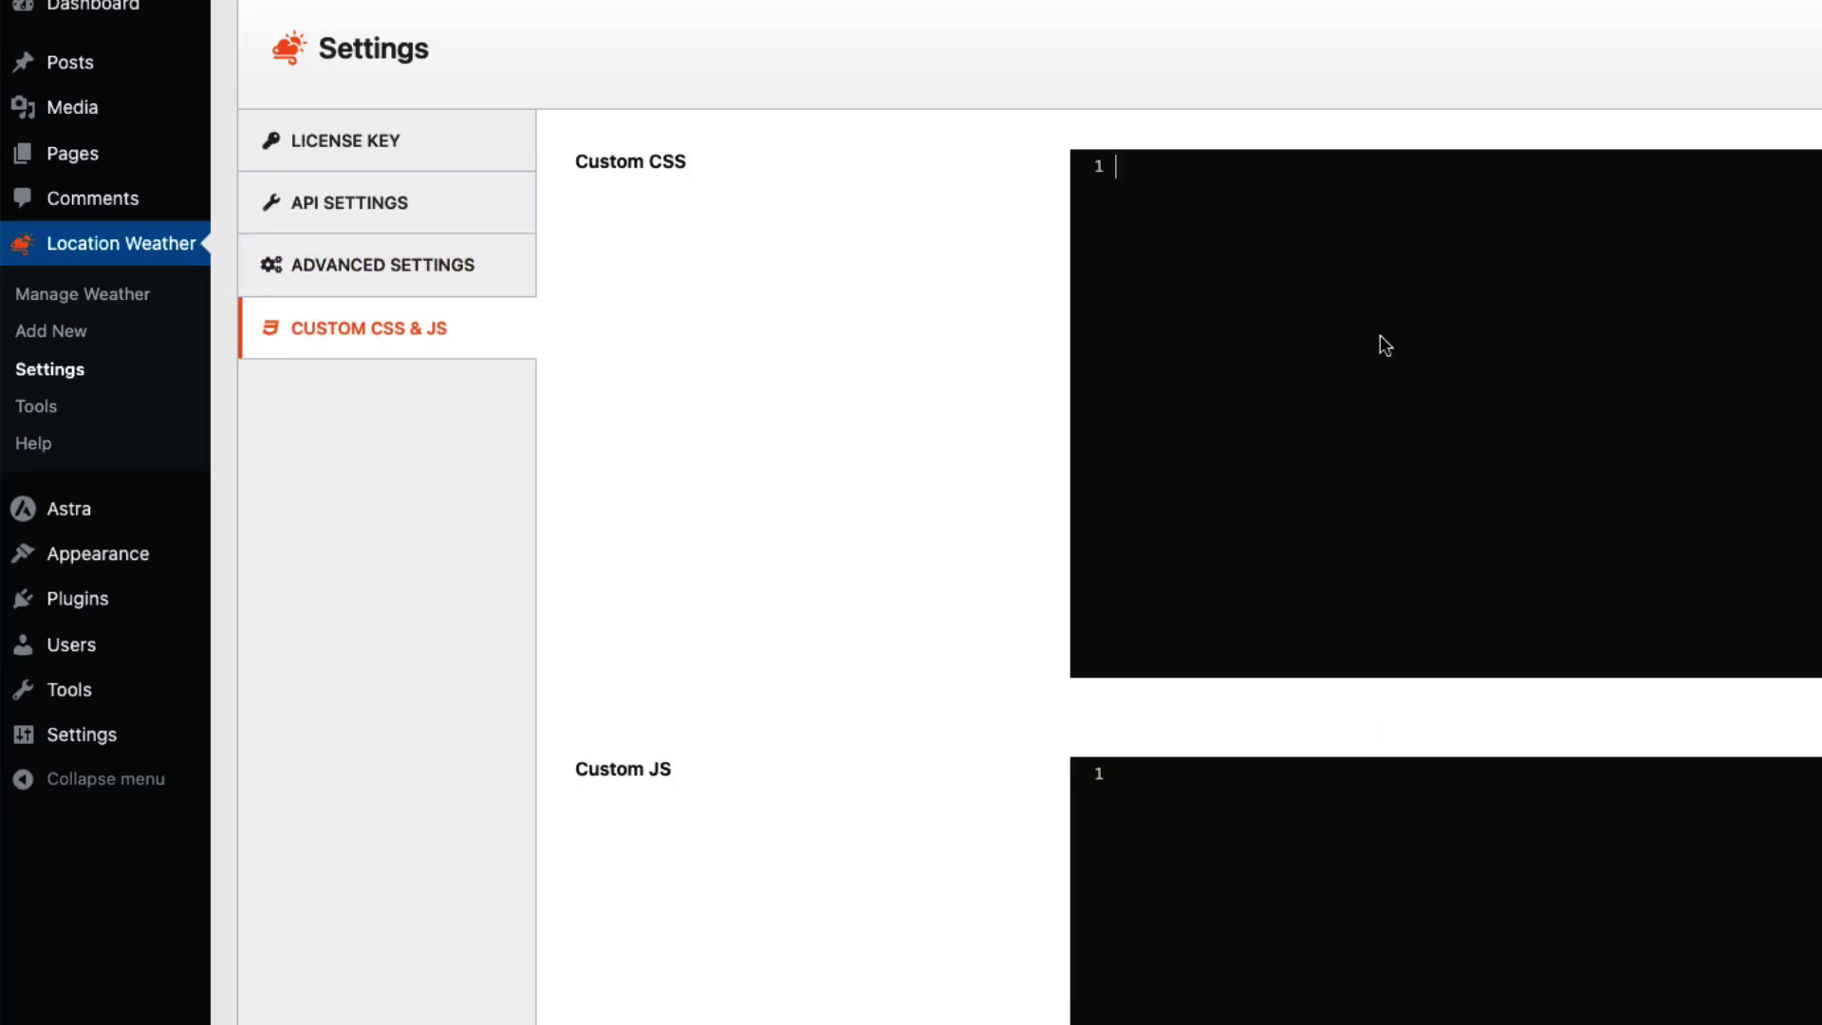
pyautogui.click(34, 406)
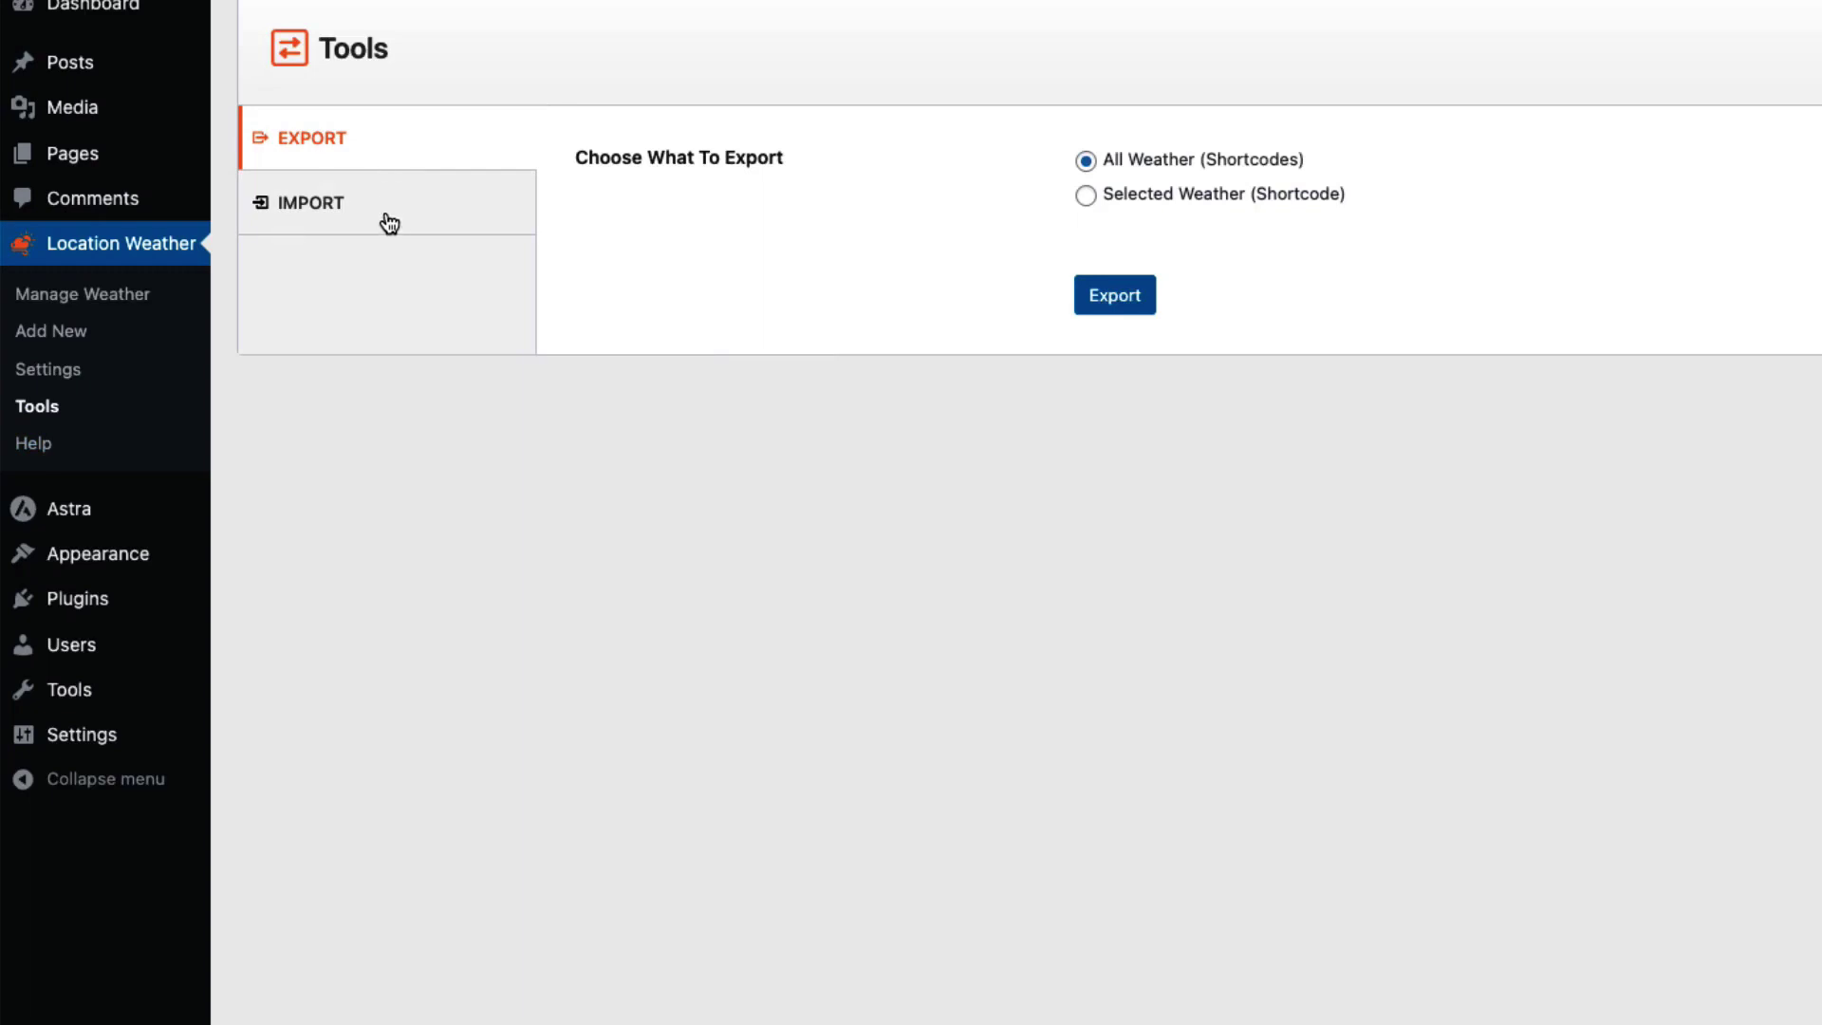
# Step: Publish the Test weather shortcode from Manage Weather and save its update
pyautogui.click(105, 298)
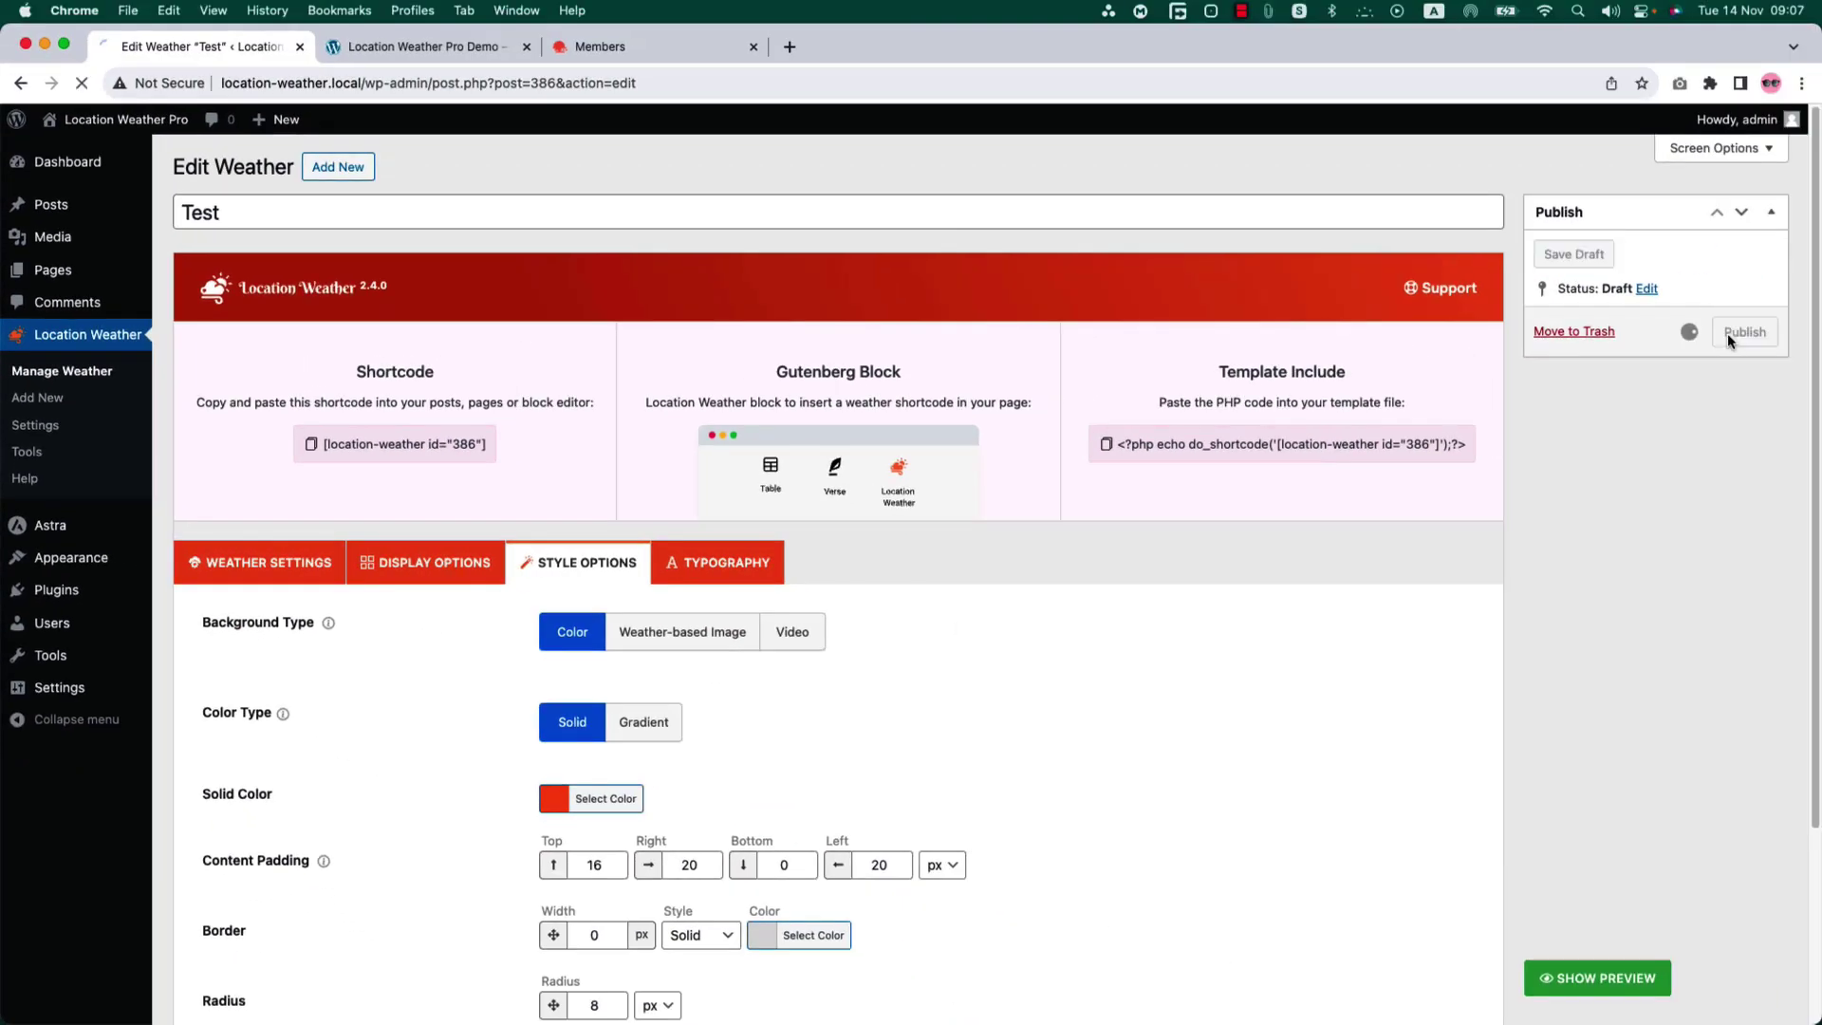
pyautogui.click(1727, 333)
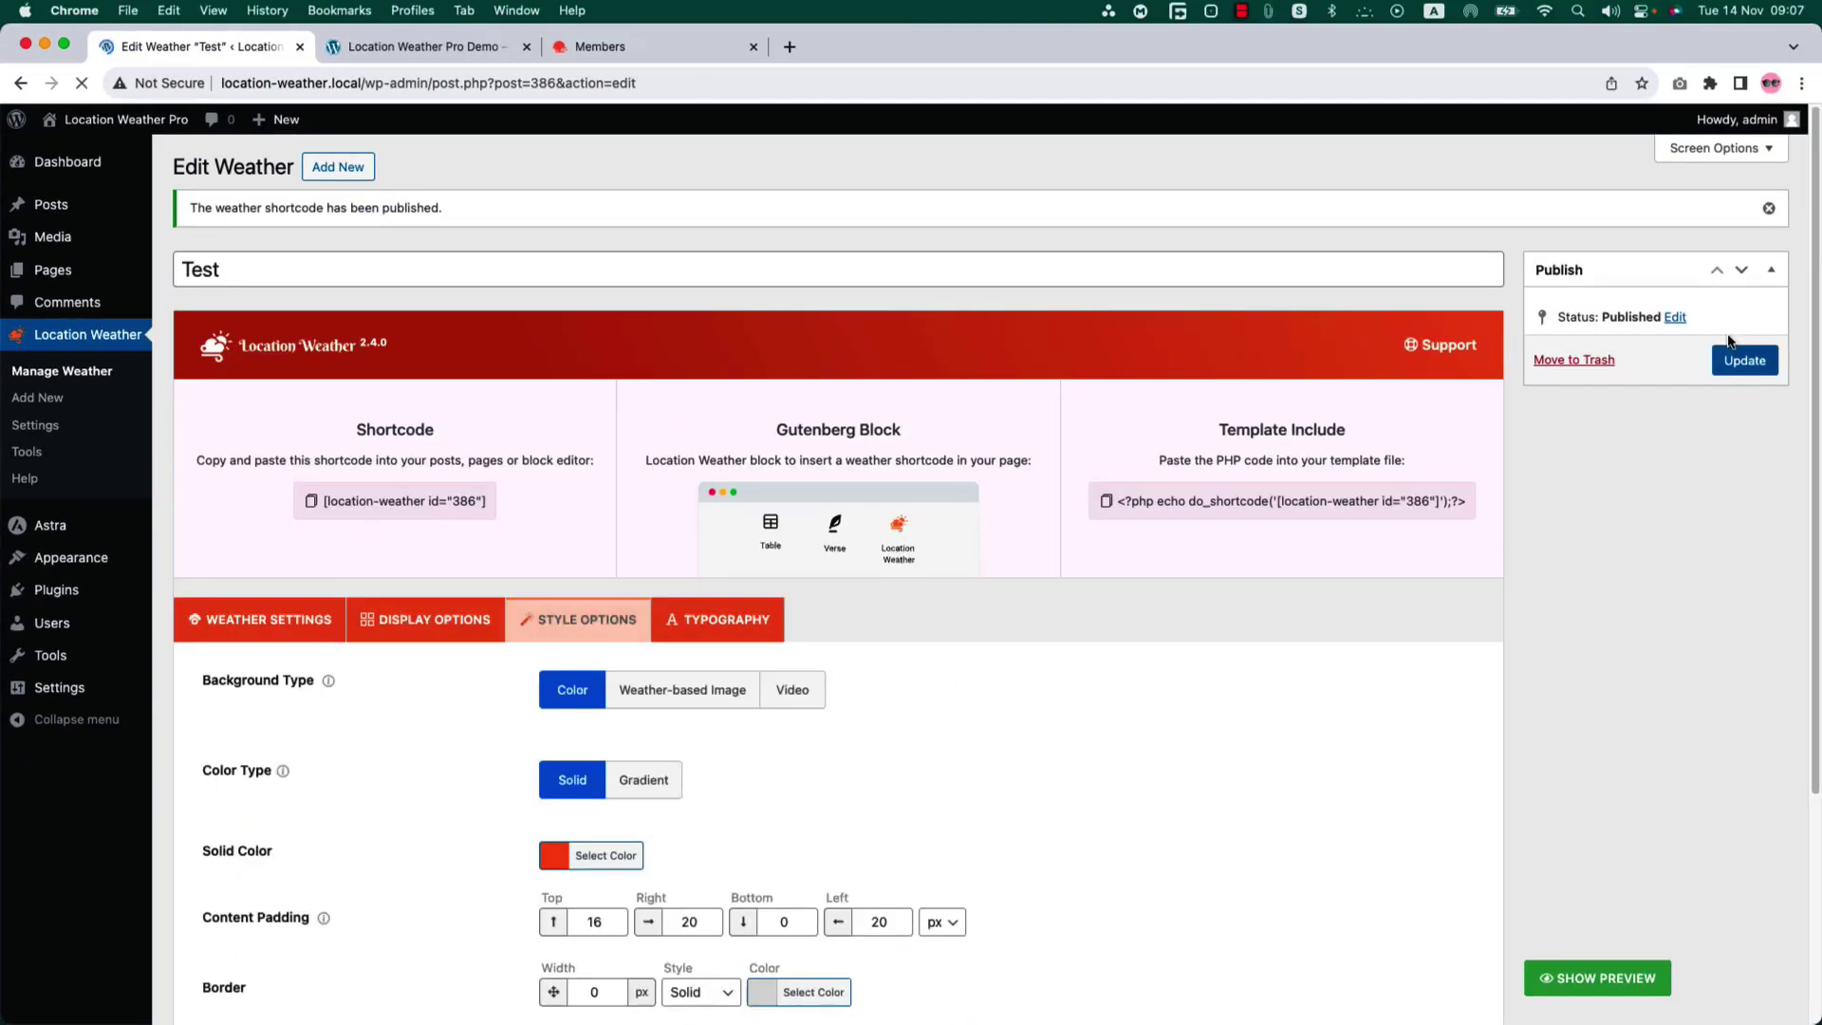
pyautogui.click(1734, 365)
# Step: On a new page, add a Location Weather Pro block using the Test #(394) shortcode
pyautogui.moveTo(57, 270)
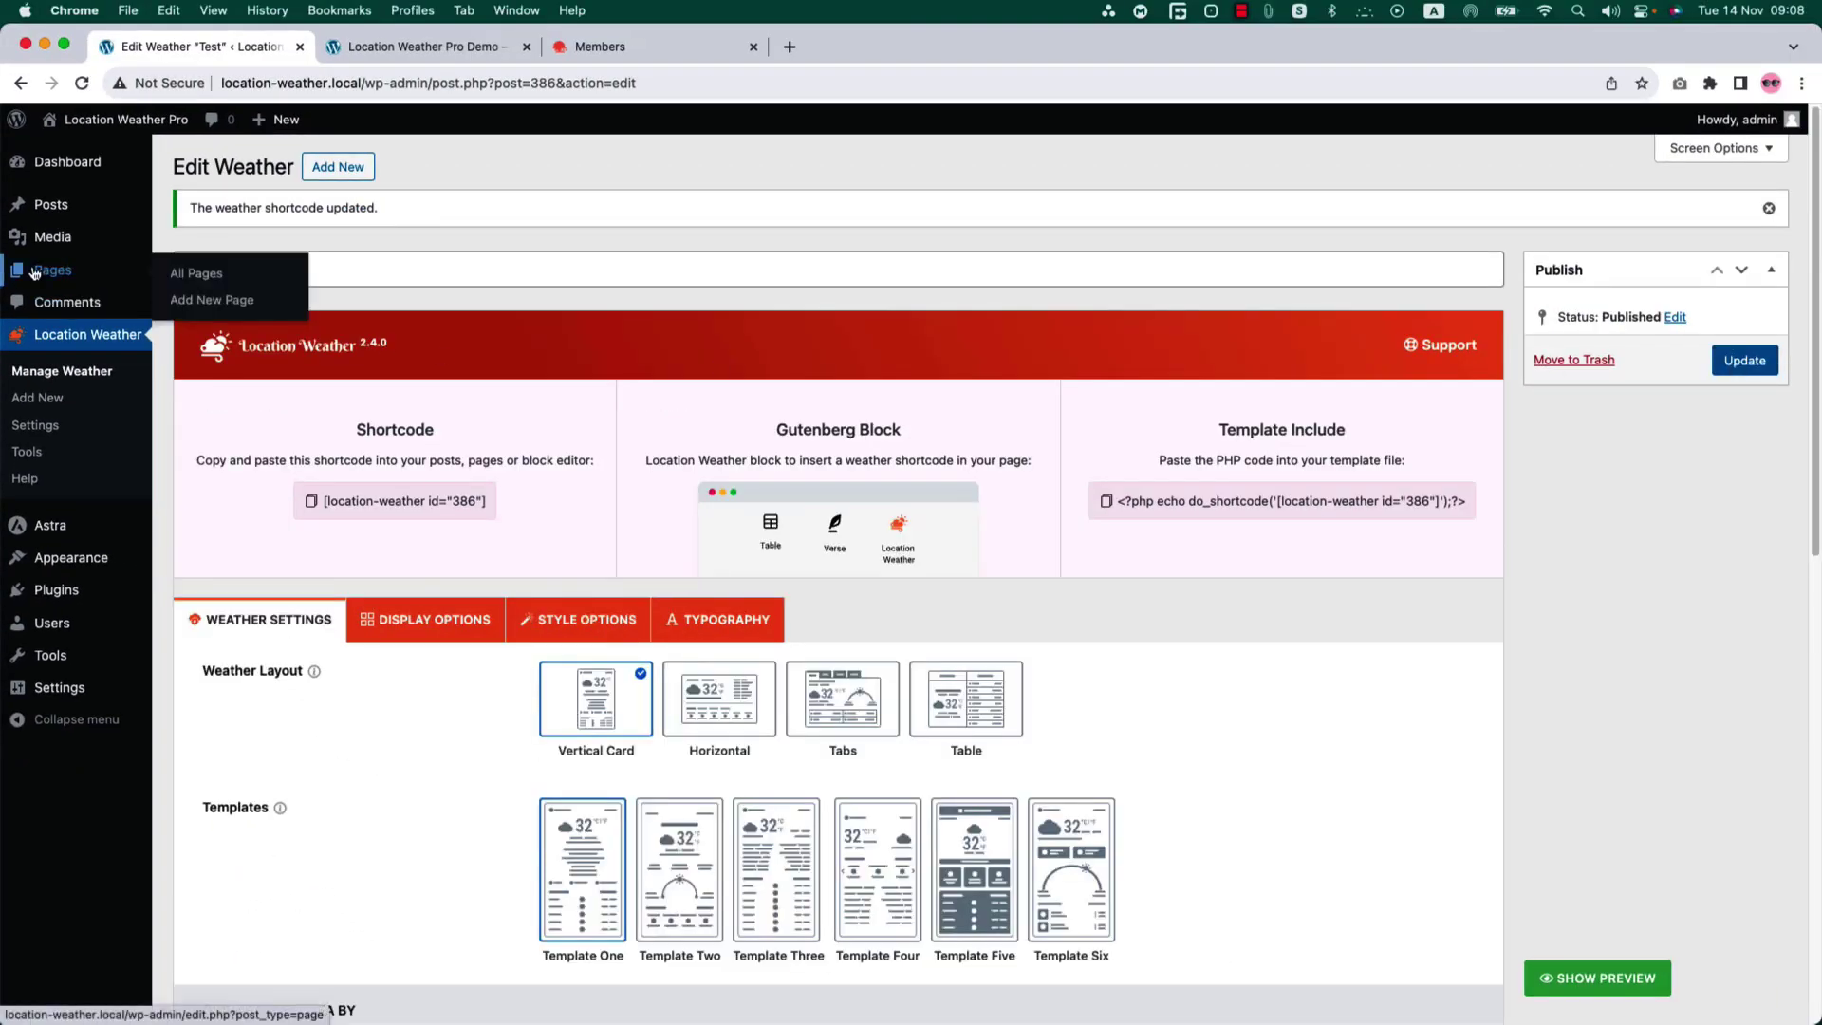
pyautogui.keyDown('super'); pyautogui.click(208, 299); pyautogui.keyUp('super')
pyautogui.click(397, 50)
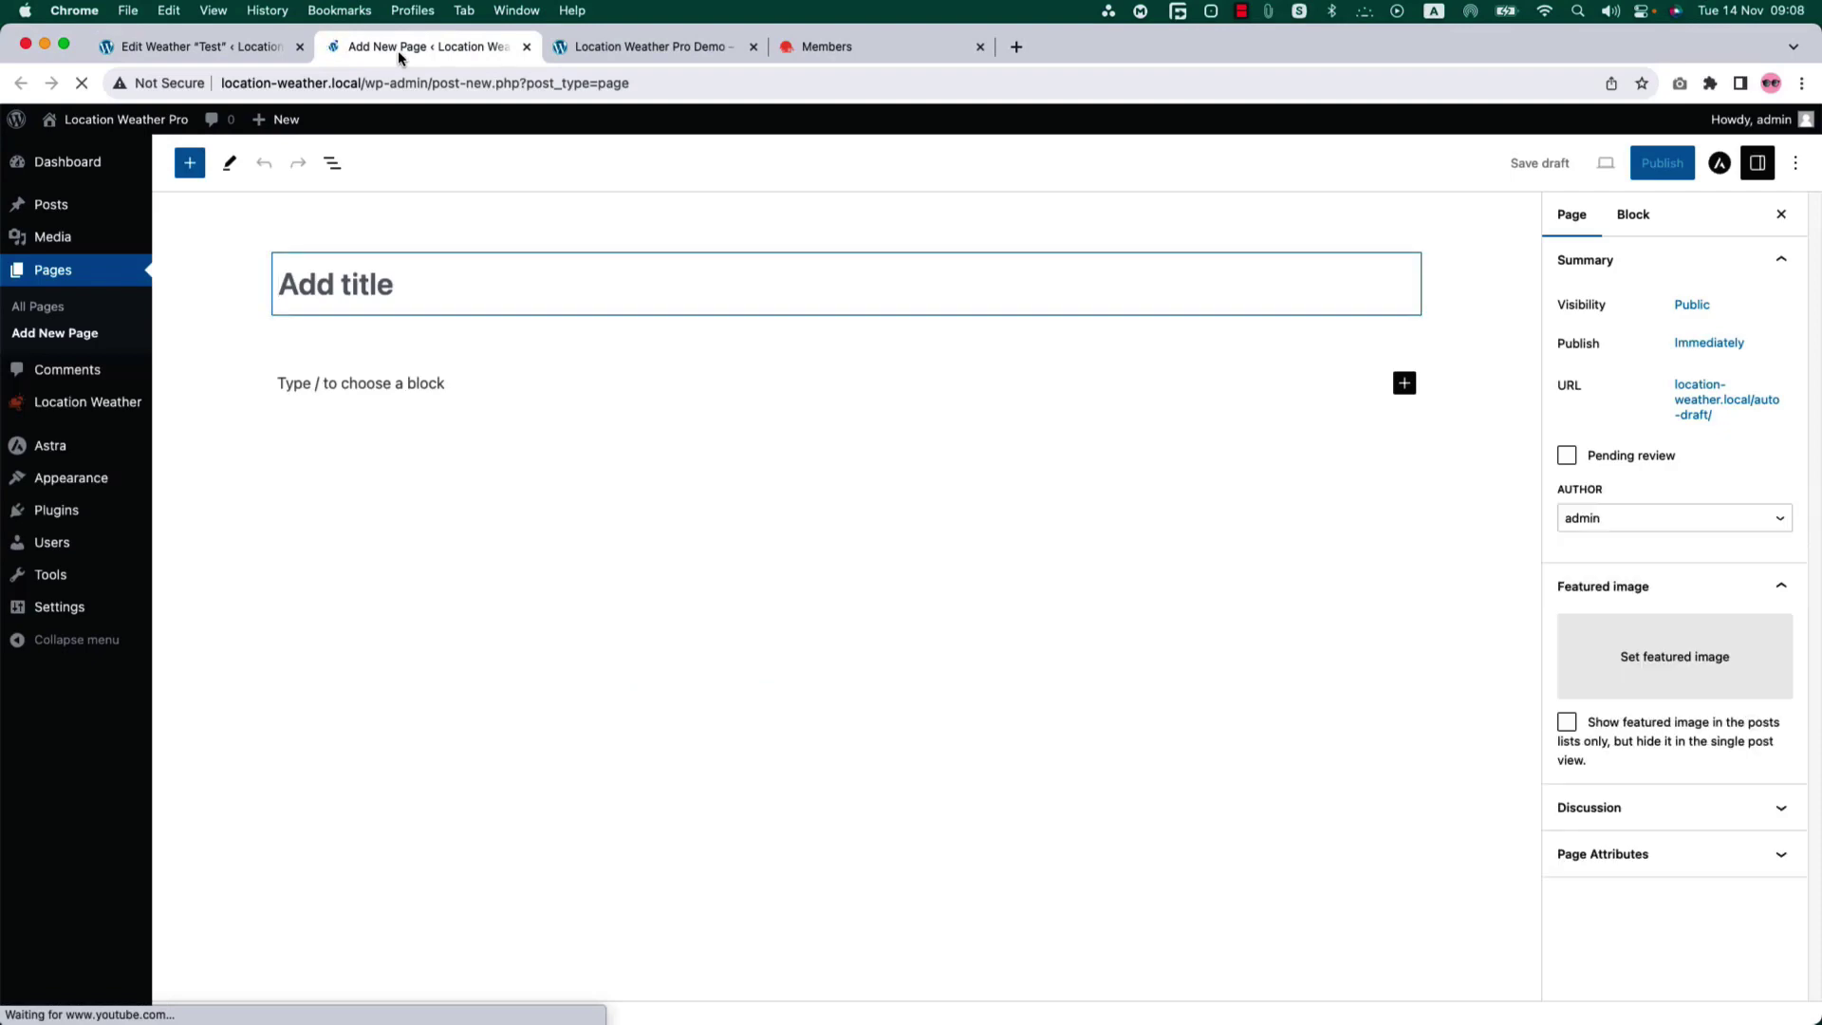
pyautogui.click(1405, 383)
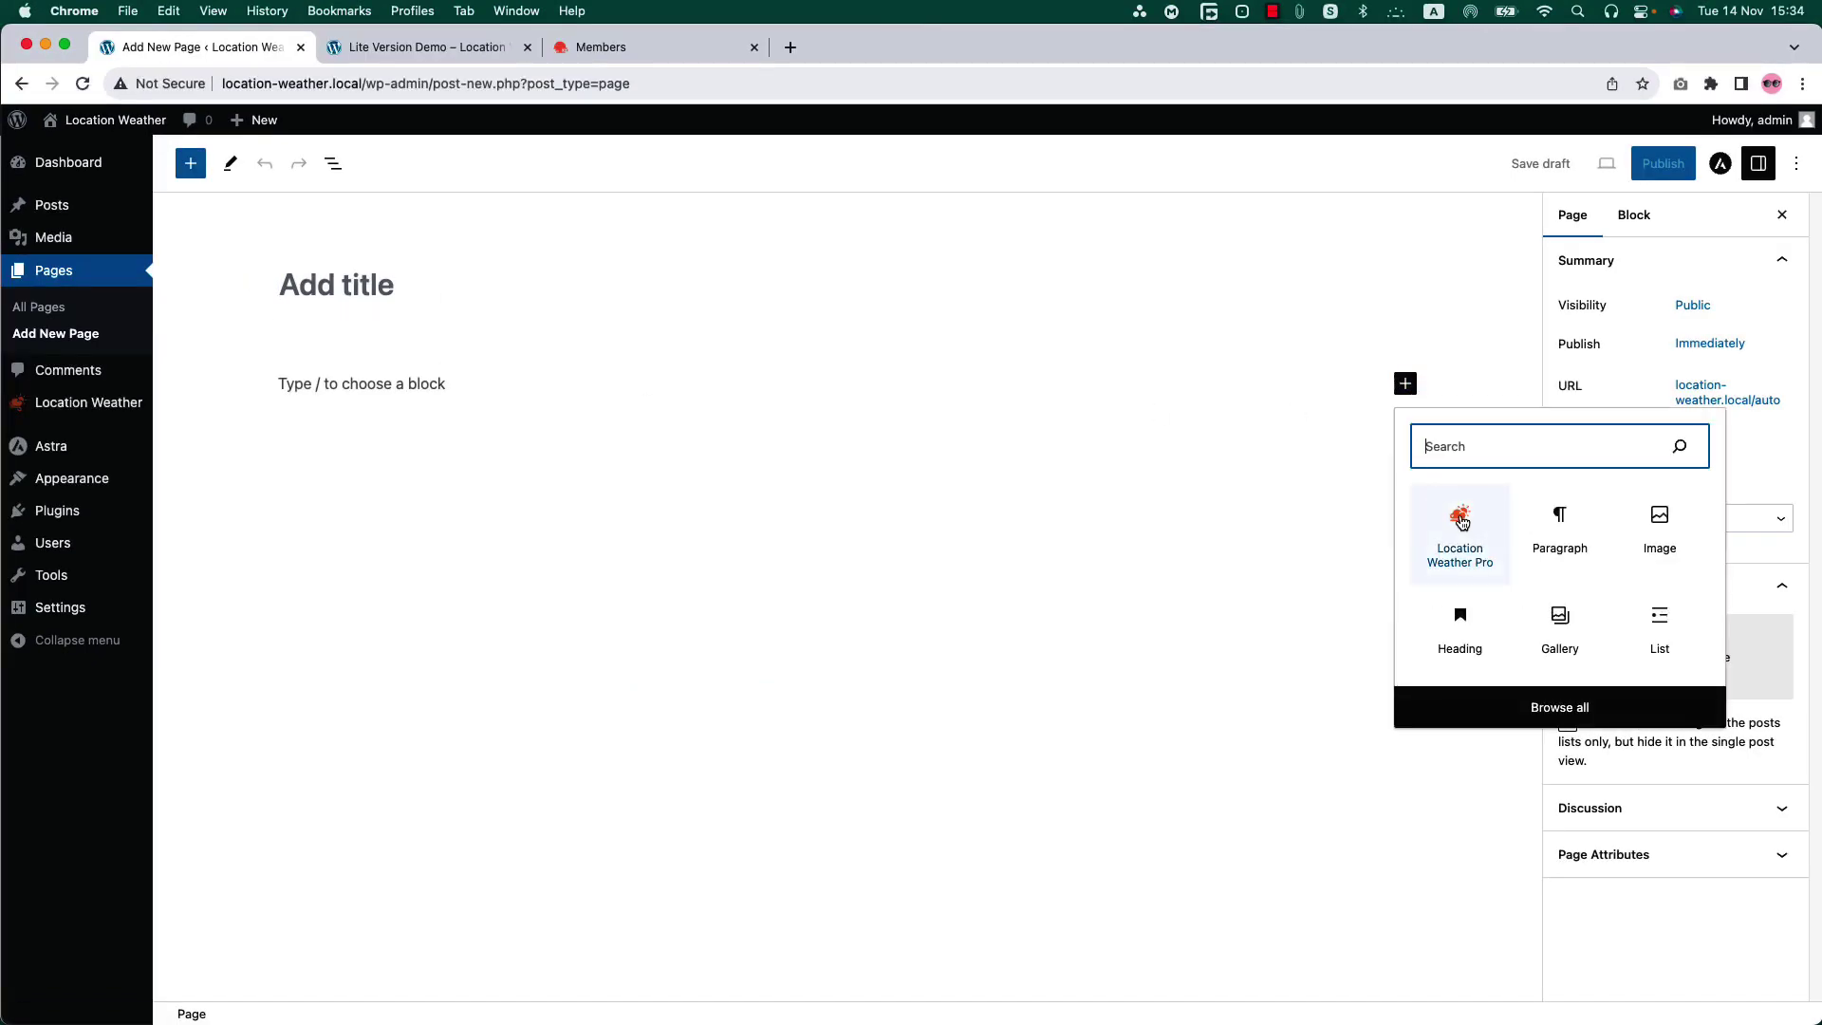
pyautogui.click(1461, 523)
pyautogui.click(456, 466)
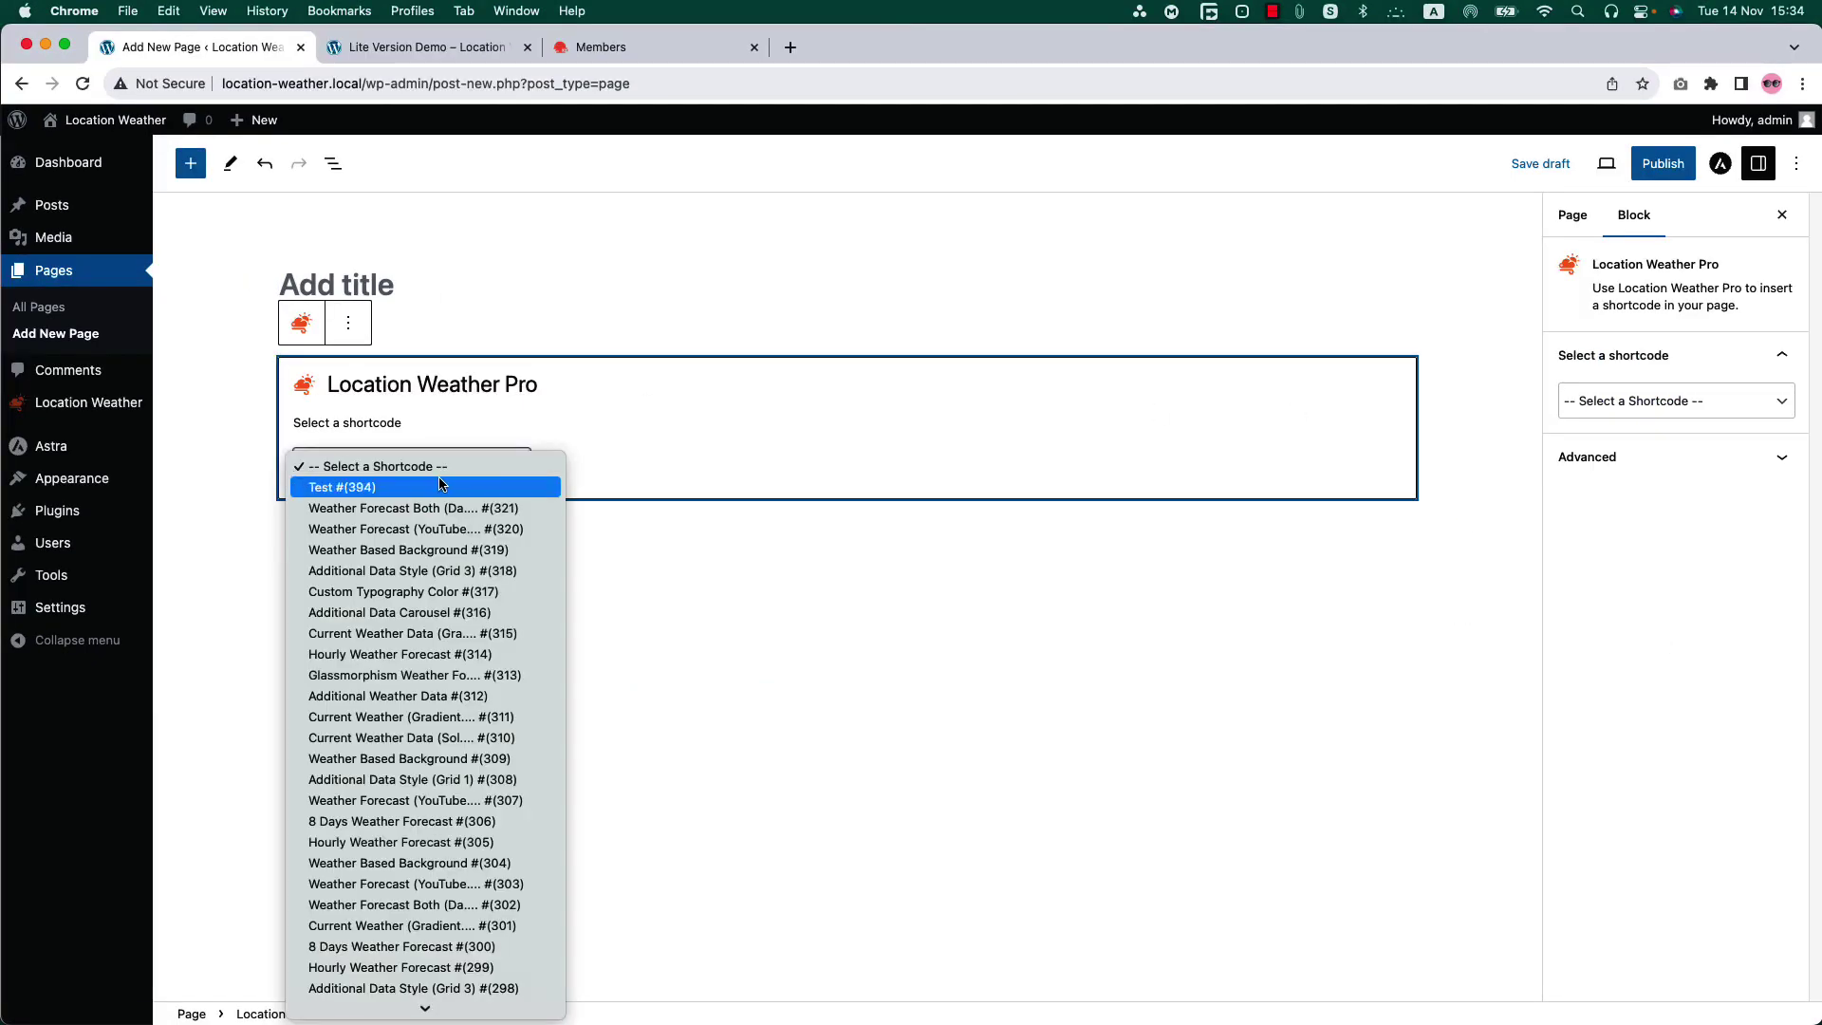
pyautogui.click(441, 485)
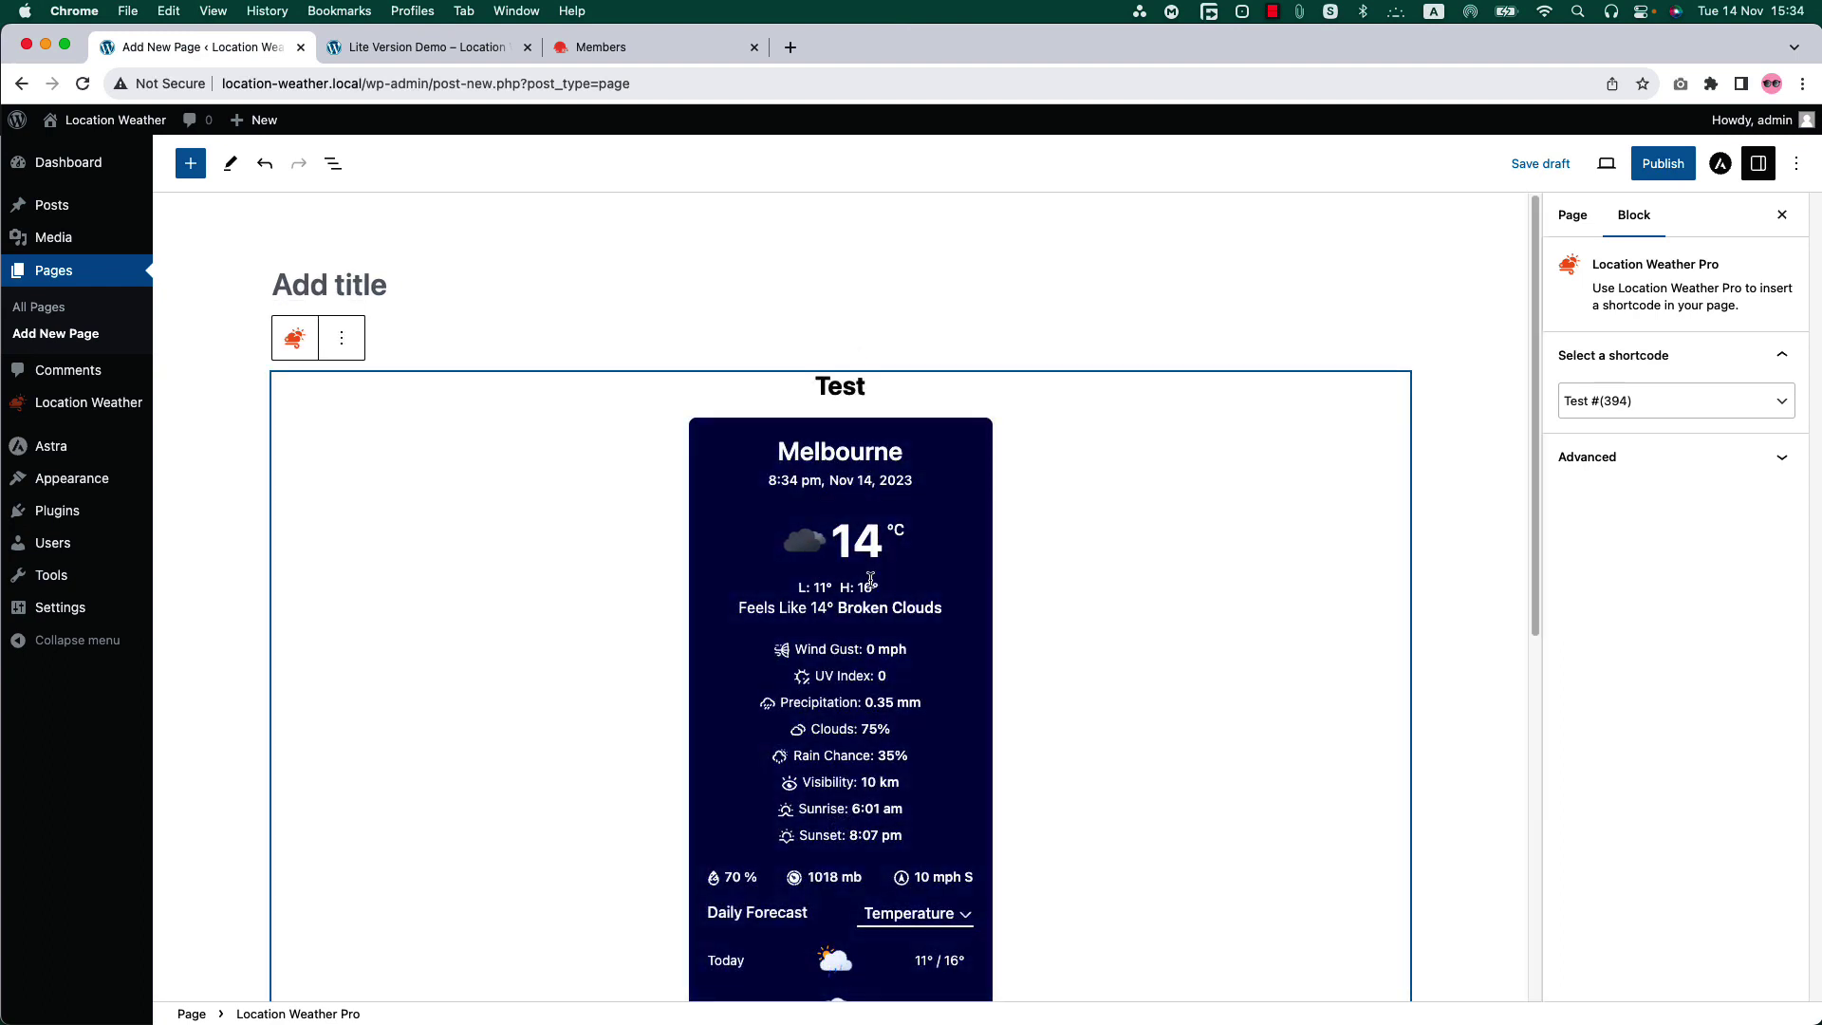
# Step: Publish the page and view the live Melbourne weather card
pyautogui.click(1662, 163)
pyautogui.click(1660, 171)
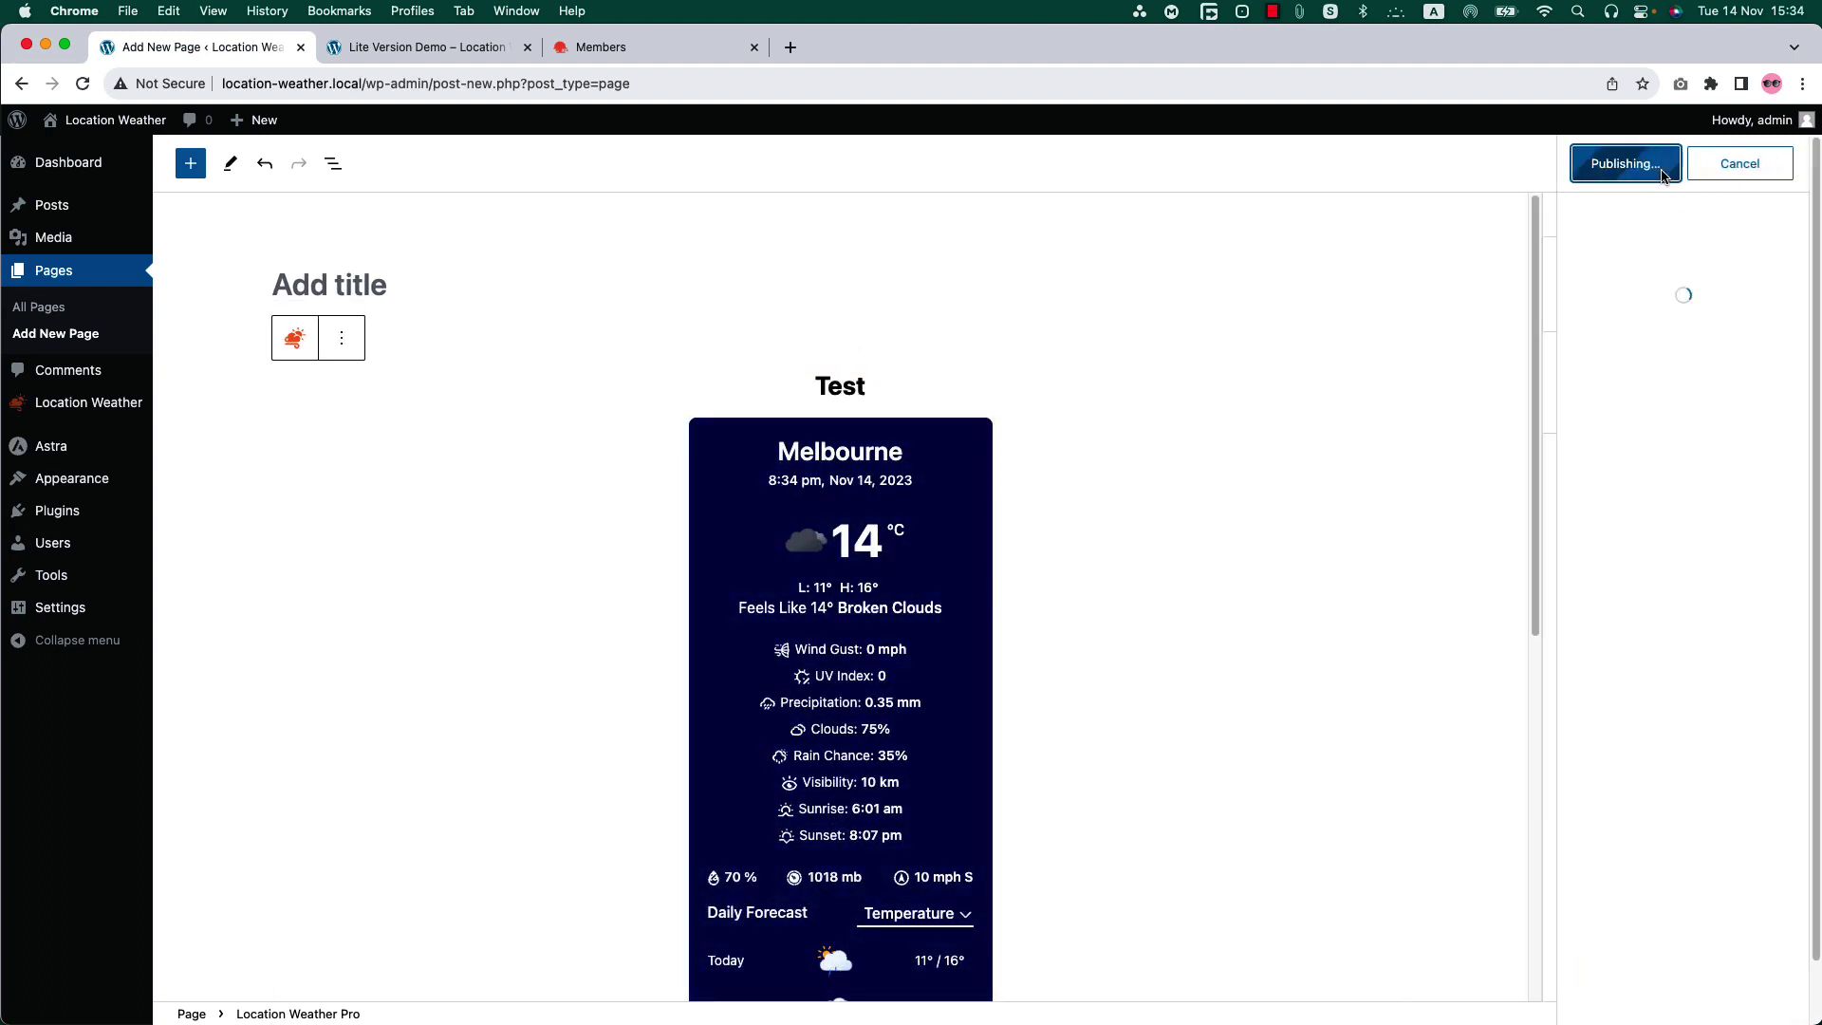
pyautogui.keyDown('super'); pyautogui.click(1630, 380); pyautogui.keyUp('super')
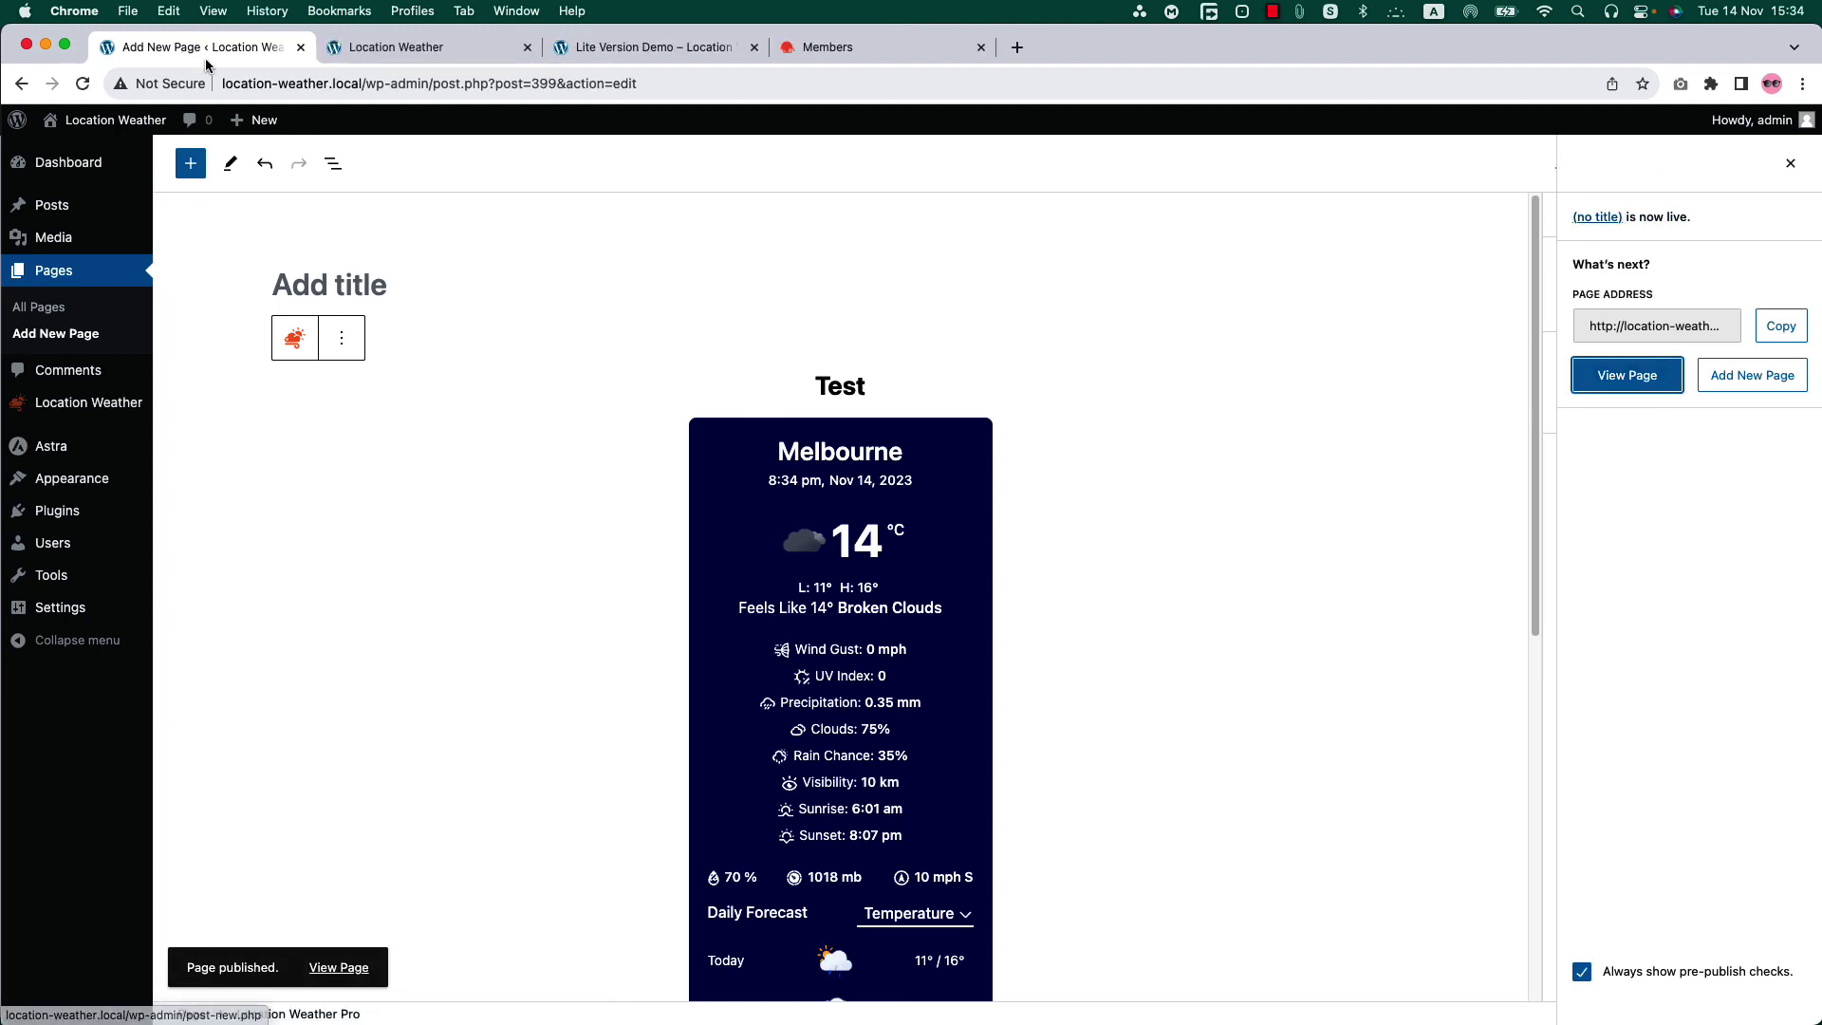